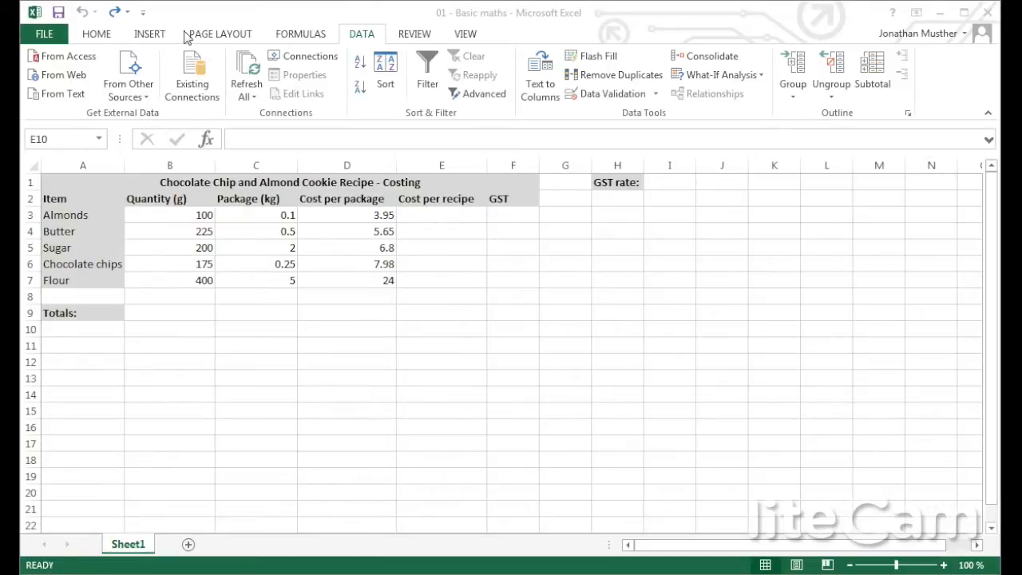
- Sort the ingredient rows A3:D7 by Quantity (g) from largest to smallest, treating the data as having headers
left_click(106, 35)
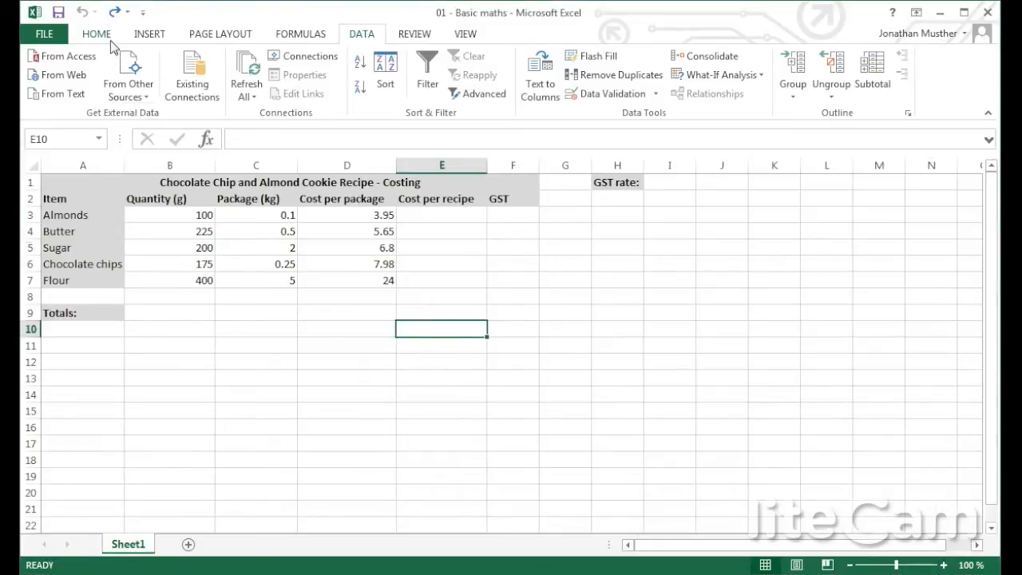
left_click(93, 37)
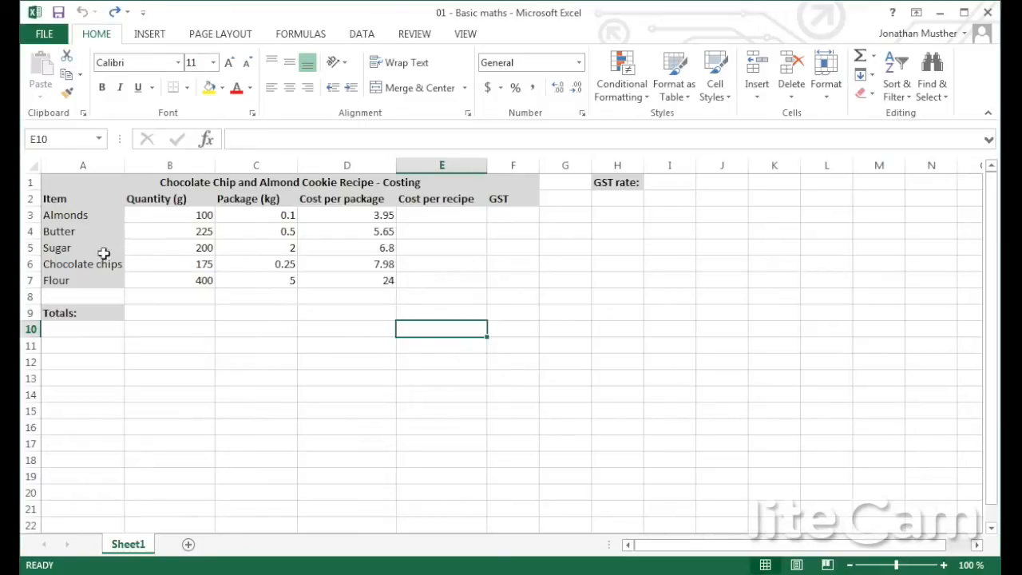
left_click_drag(85, 214, 313, 277)
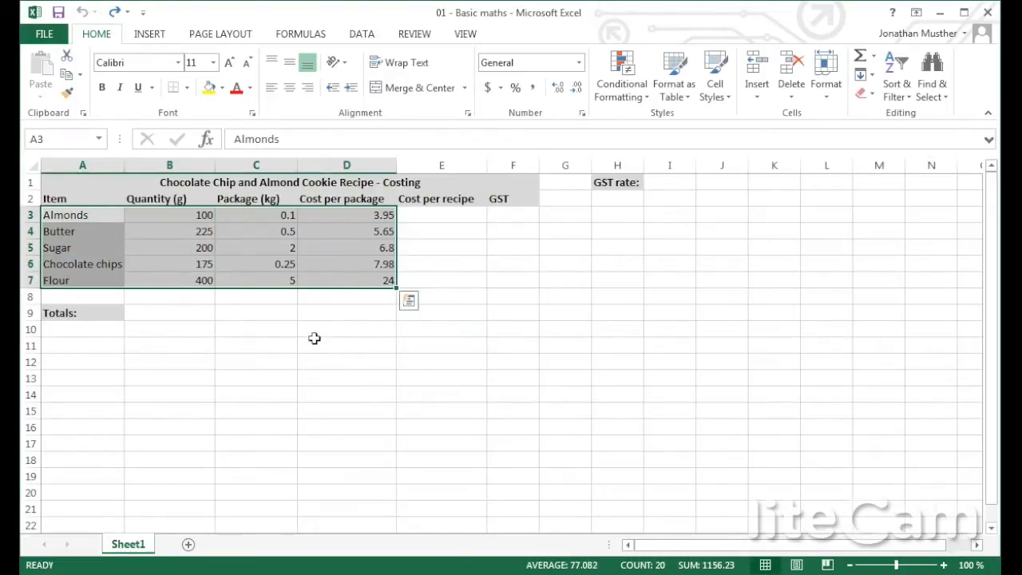
left_click(360, 34)
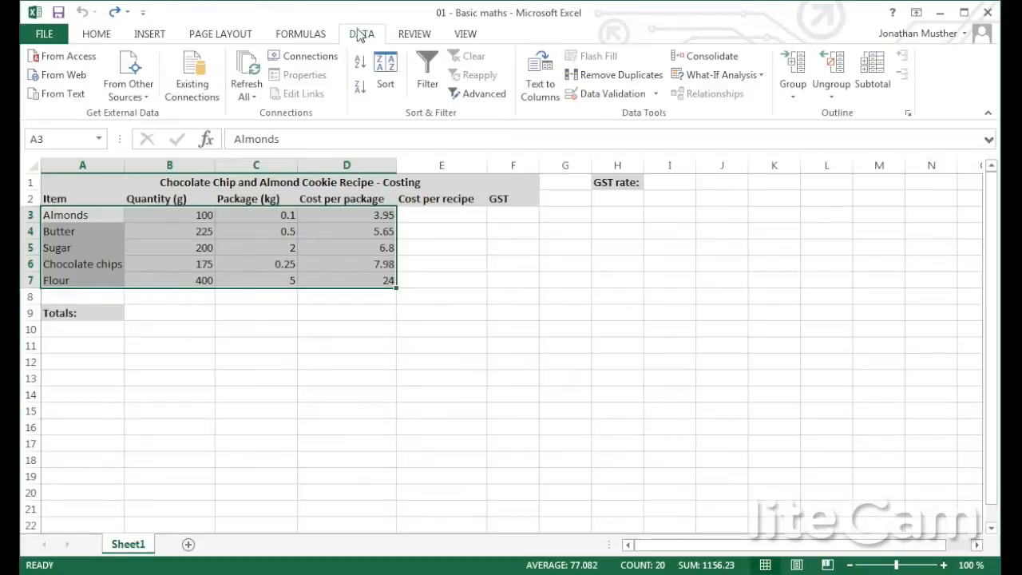
left_click(384, 56)
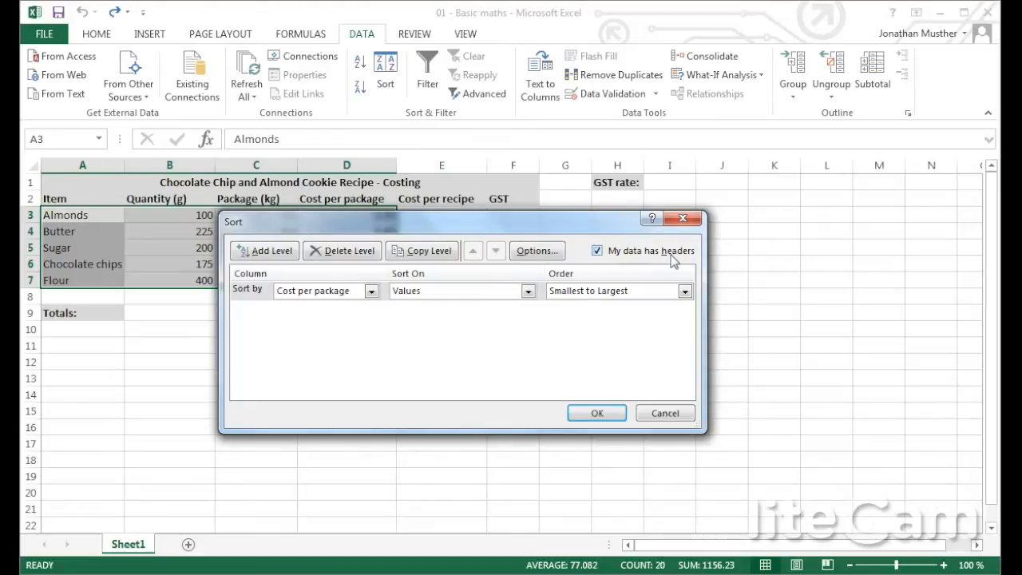
left_click(372, 292)
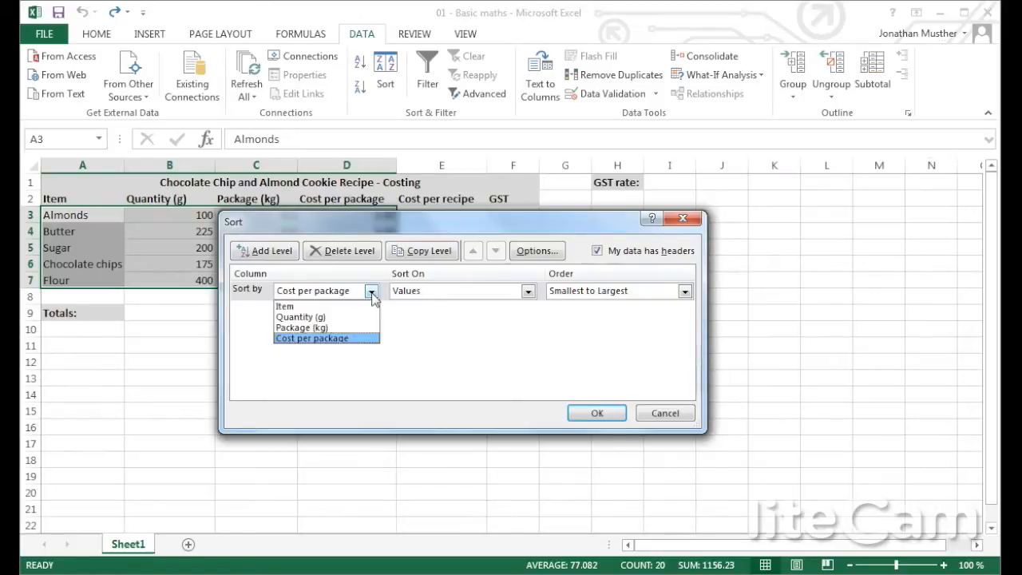
left_click(351, 319)
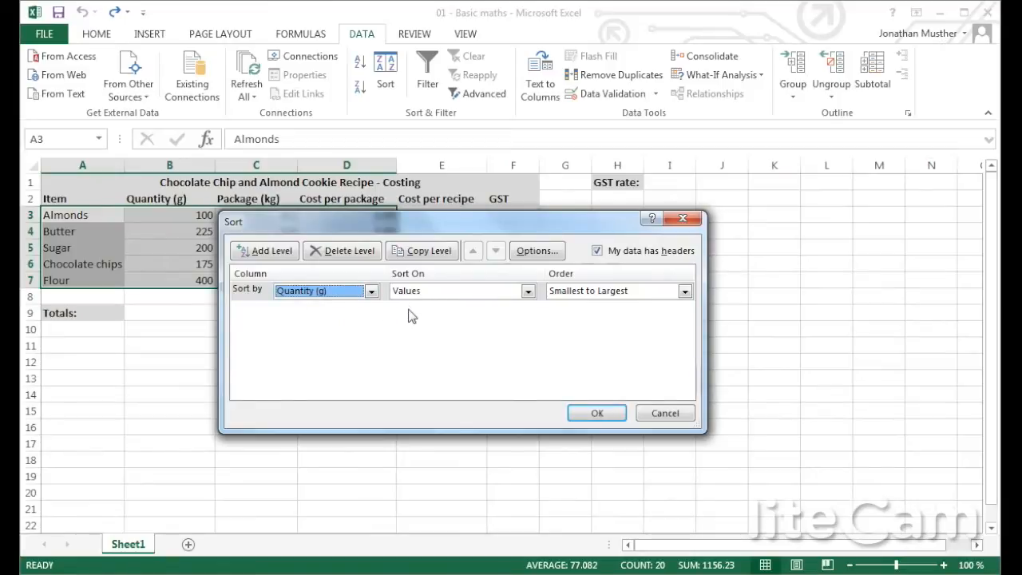
left_click(590, 293)
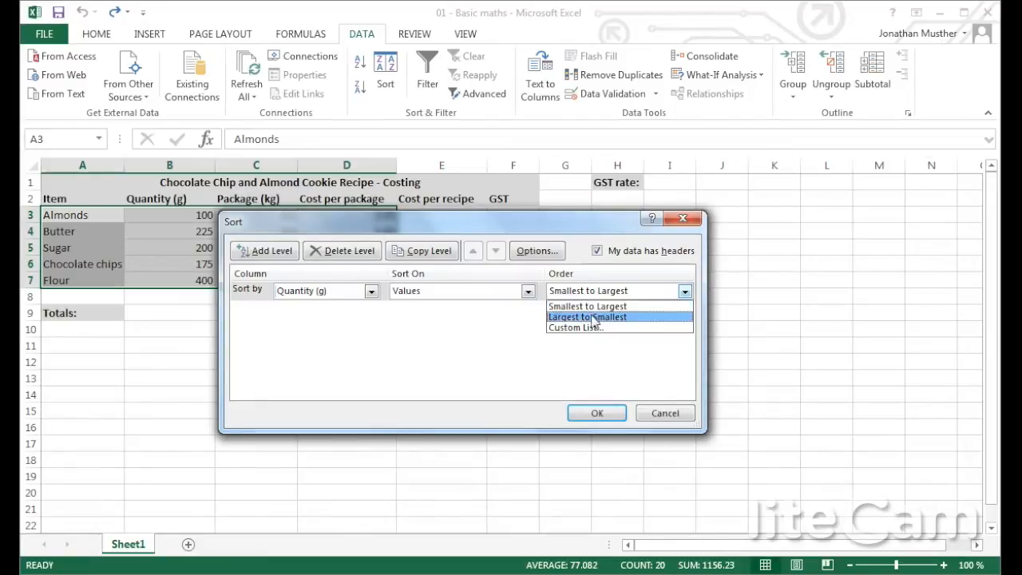
left_click(593, 318)
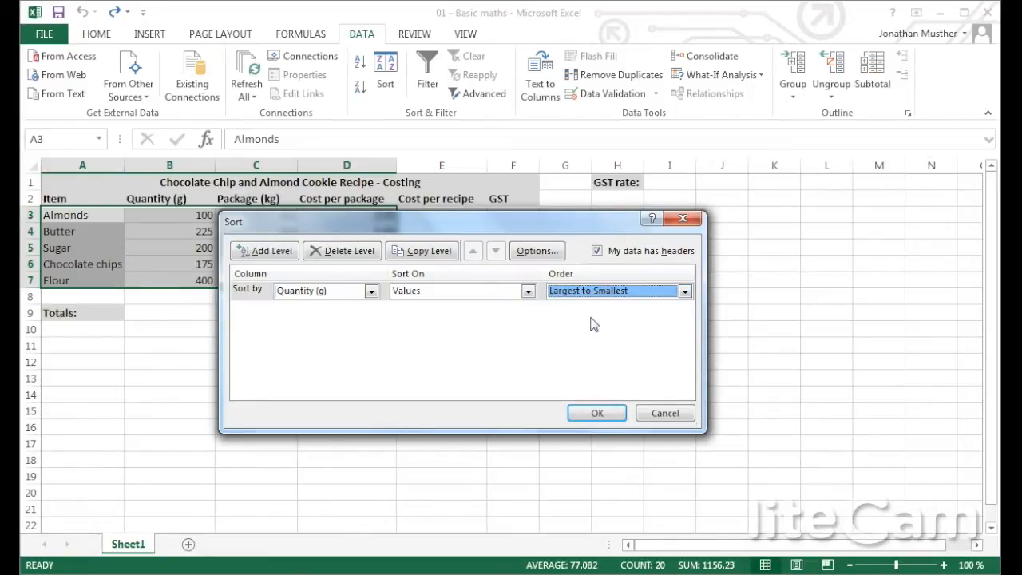
left_click(611, 413)
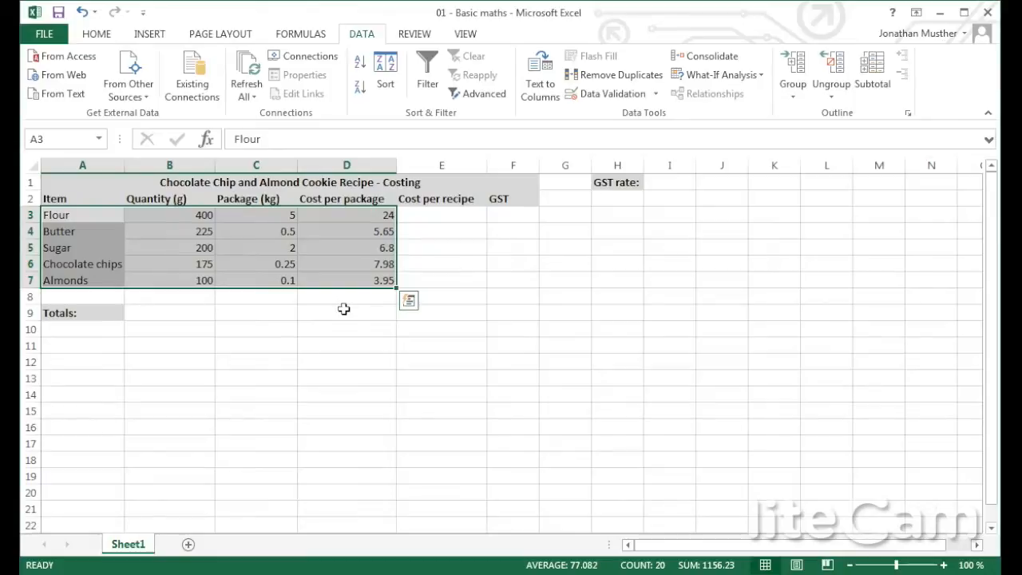
left_click(344, 340)
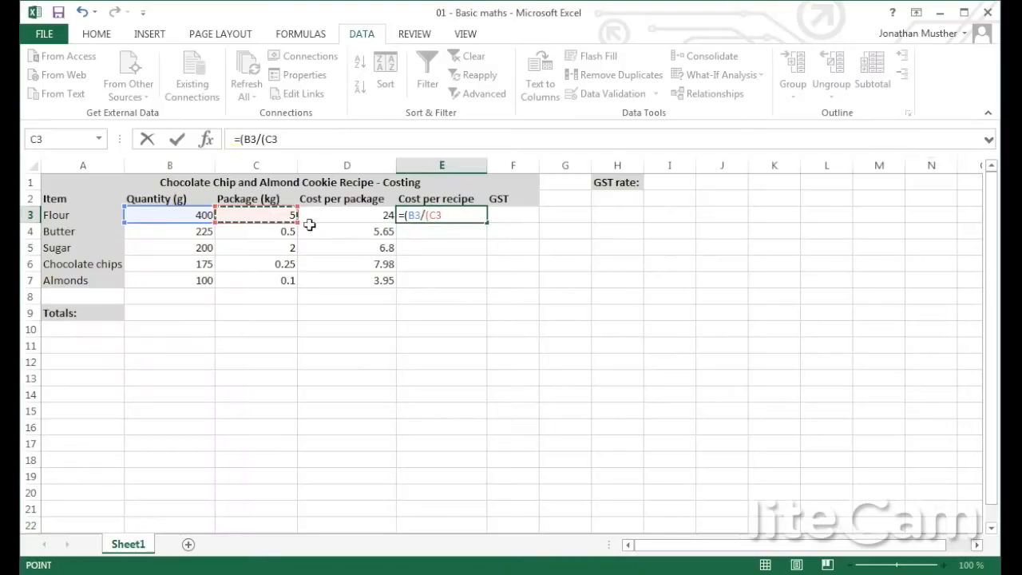
- Complete the Flour cost per recipe formula in E3 as =(B3/(C3*1000))*D3
type("*1")
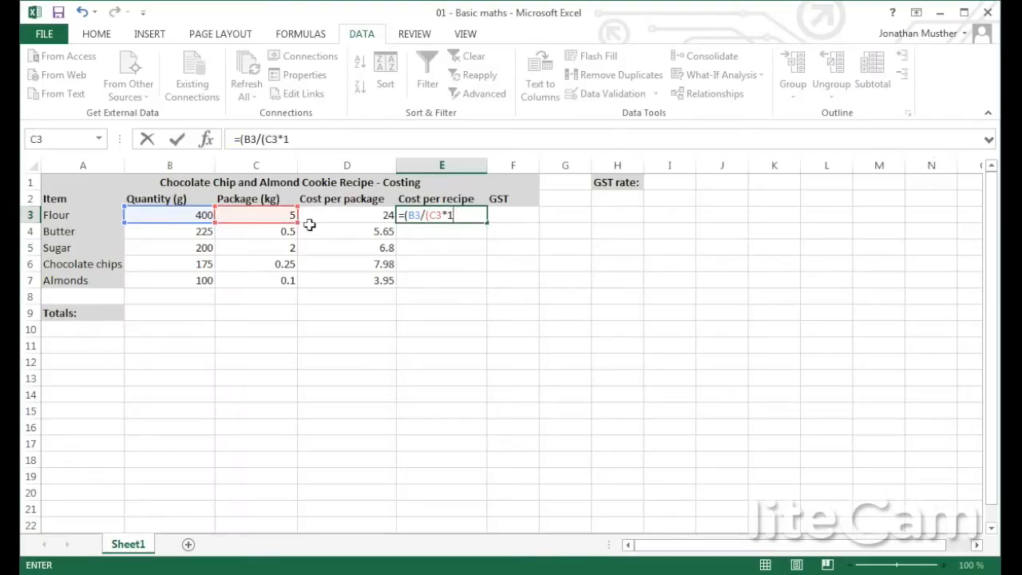
type("000))*")
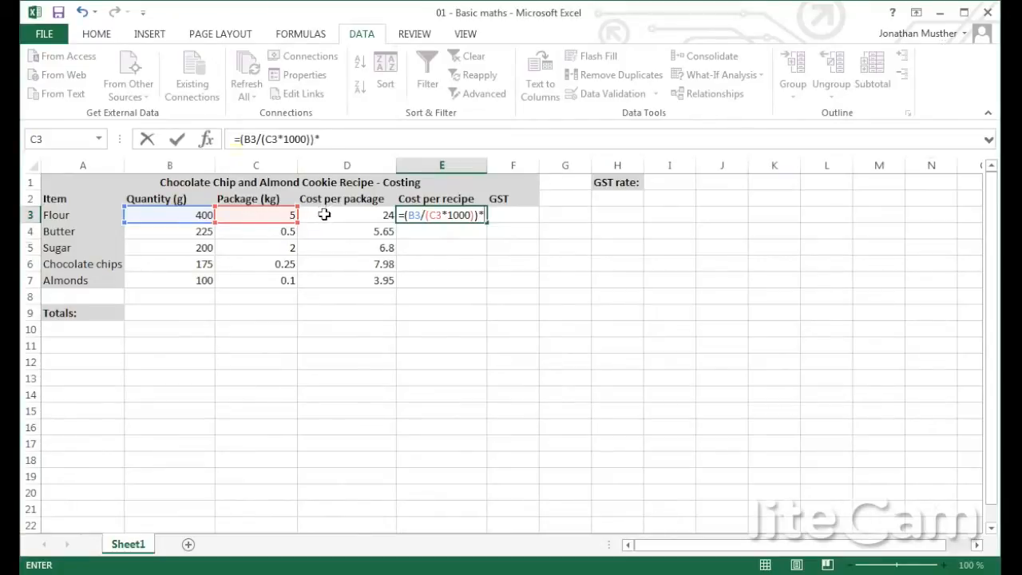
left_click(324, 214)
key("Return")
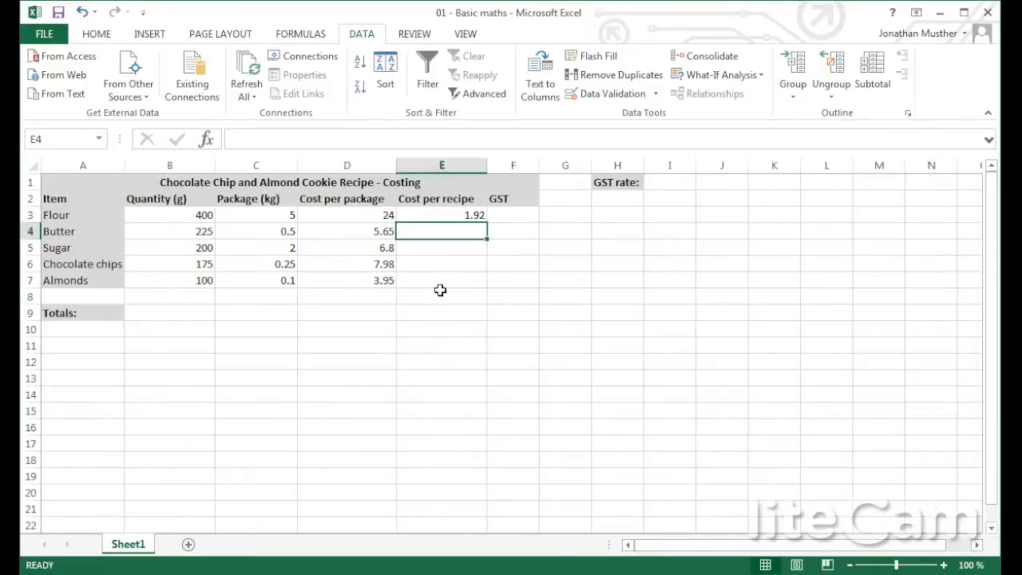
- Try filling the cost per recipe formula from E3 down through E7, and undo the fill
left_click(452, 217)
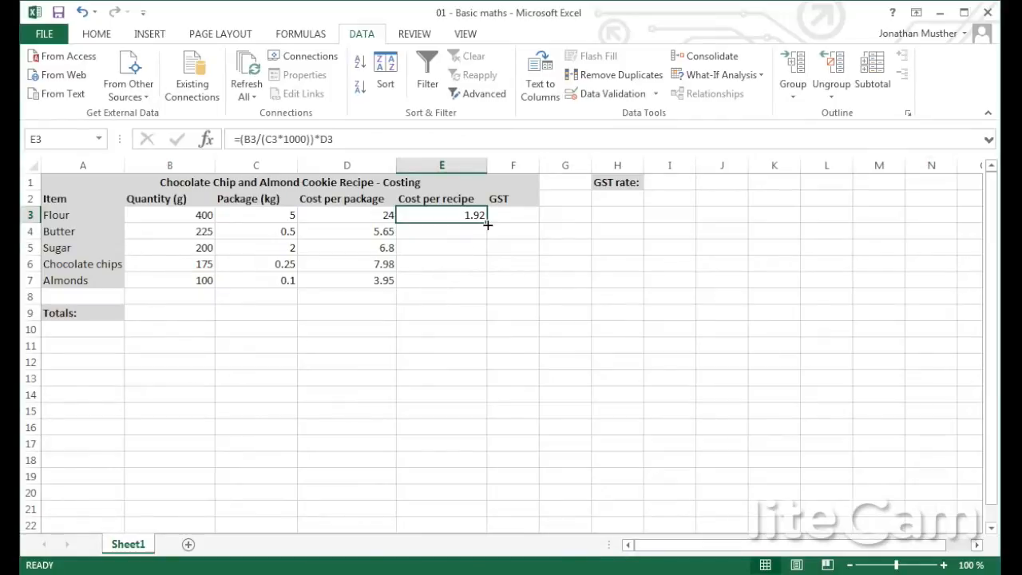
left_click_drag(487, 222, 486, 285)
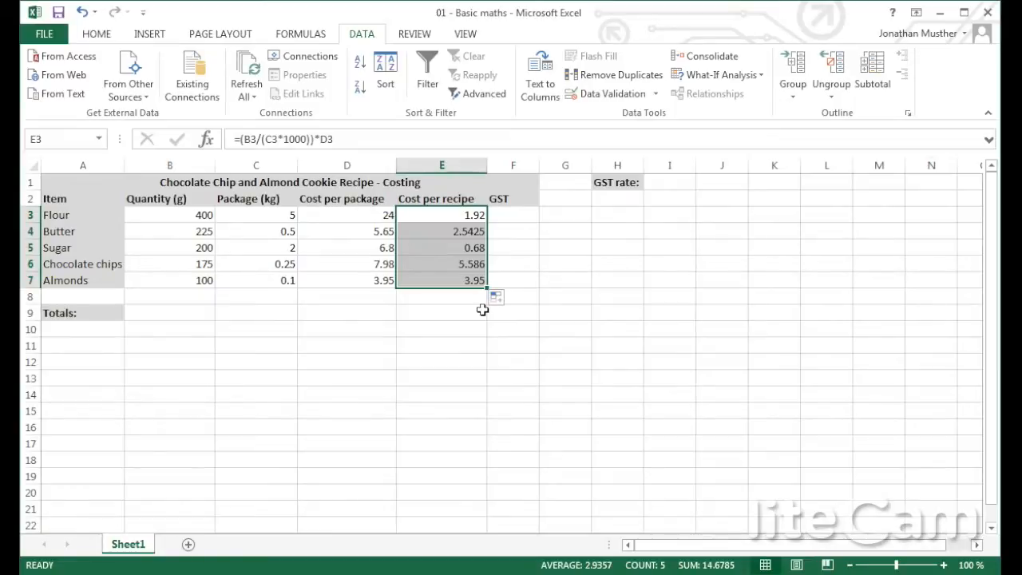
left_click(483, 310)
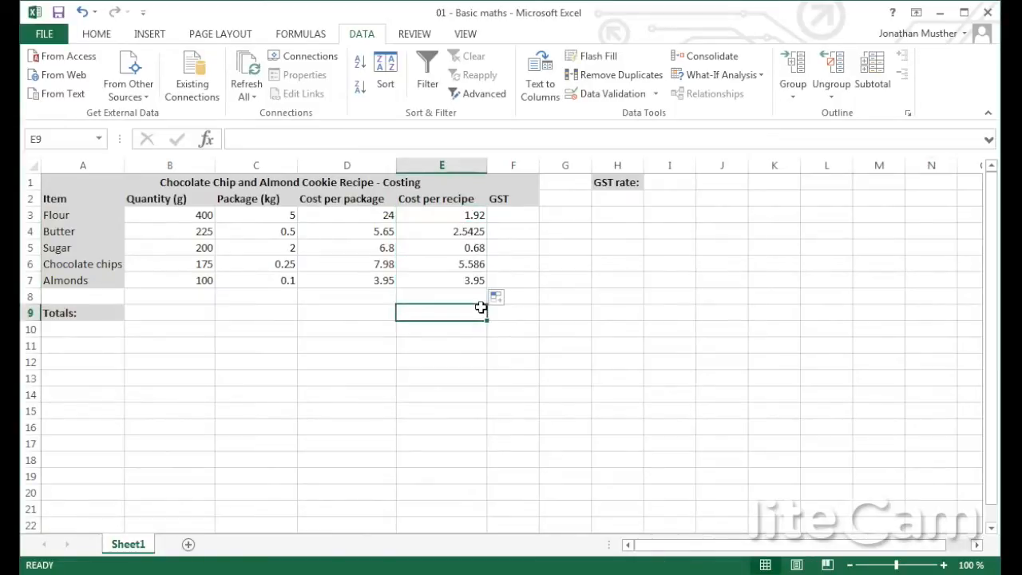
left_click(469, 286)
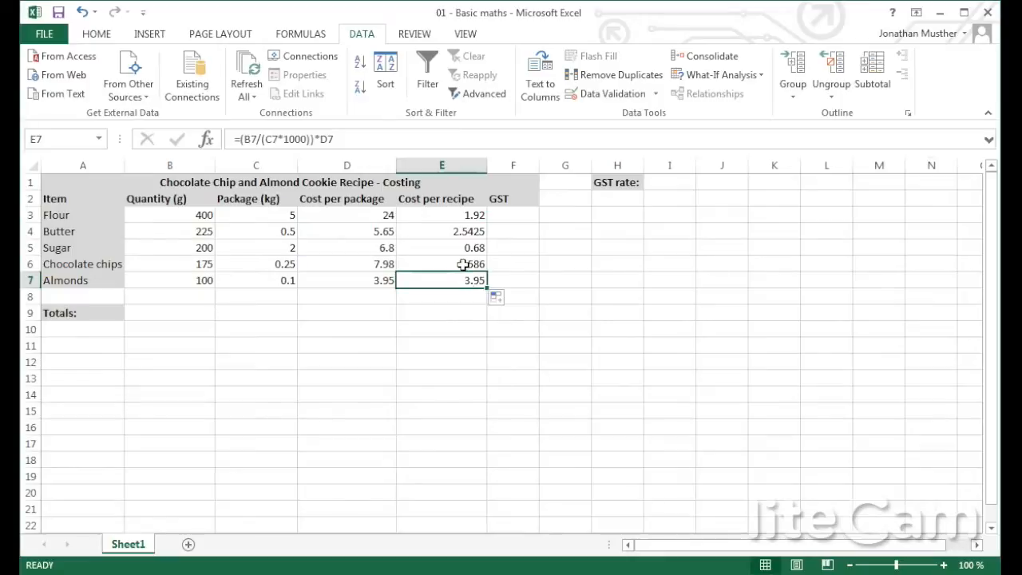
left_click(463, 265)
left_click(456, 248)
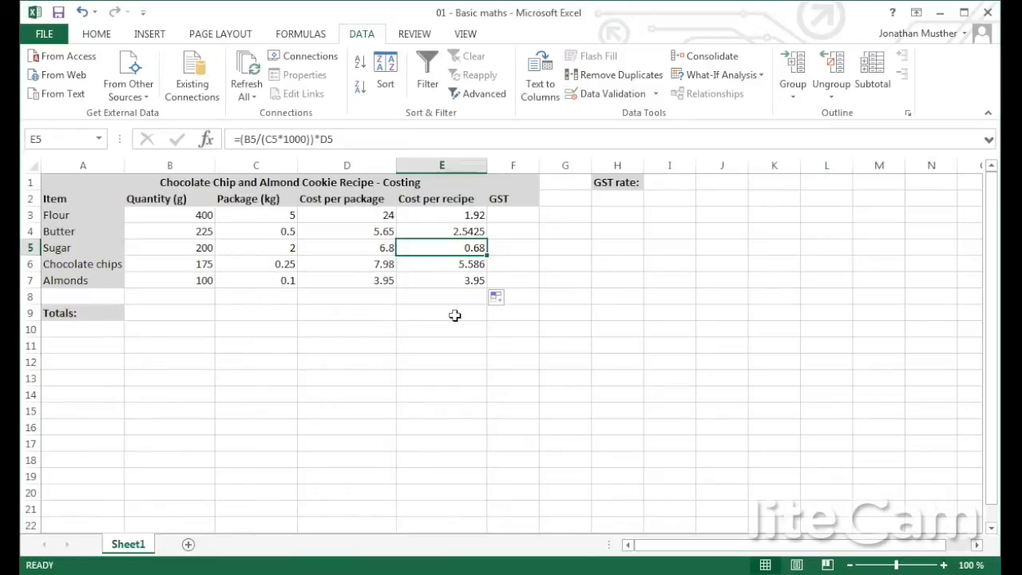
key("ctrl+z")
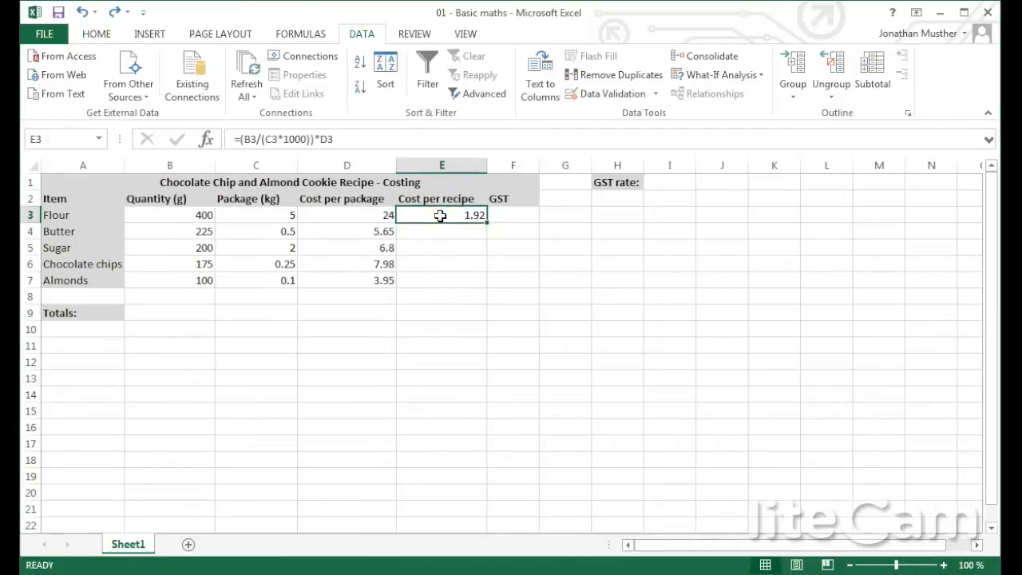
- Copy the cost per recipe formula from E3 into E4:E7 and check the pasted formulas
key("ctrl+c")
left_click_drag(449, 232, 447, 277)
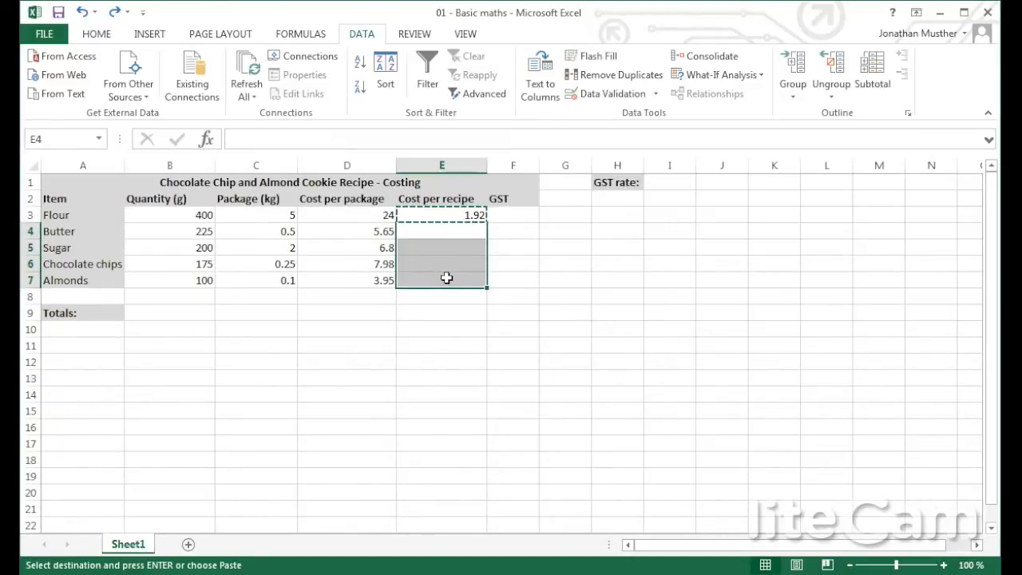
key("ctrl+v")
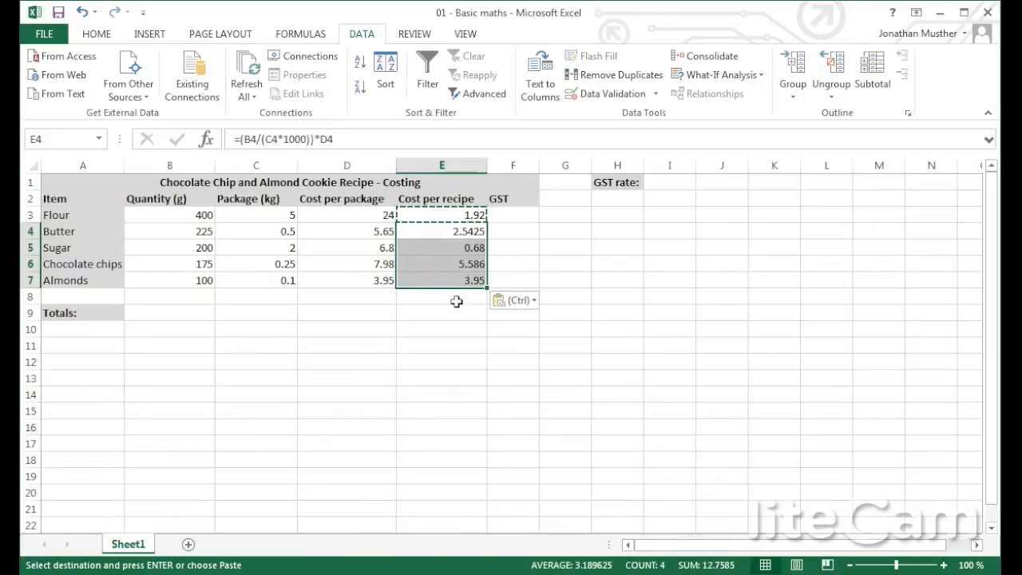
left_click(455, 310)
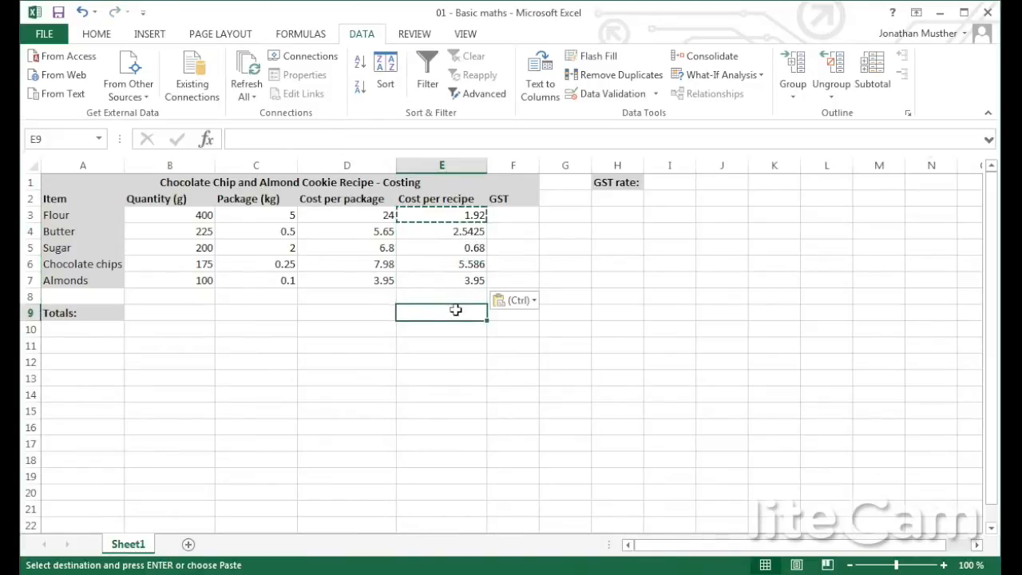
key("Escape")
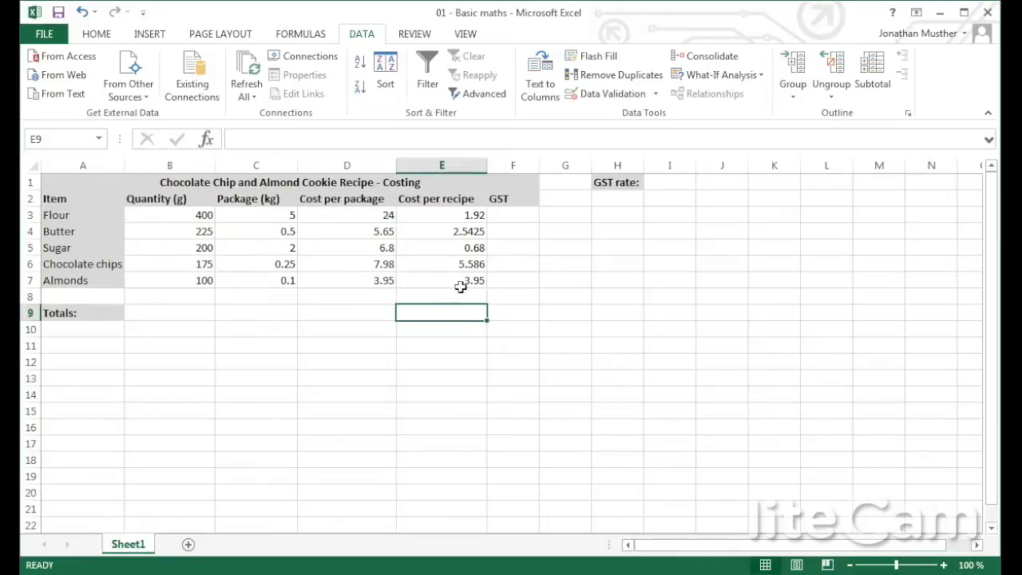
left_click(460, 280)
left_click(462, 265)
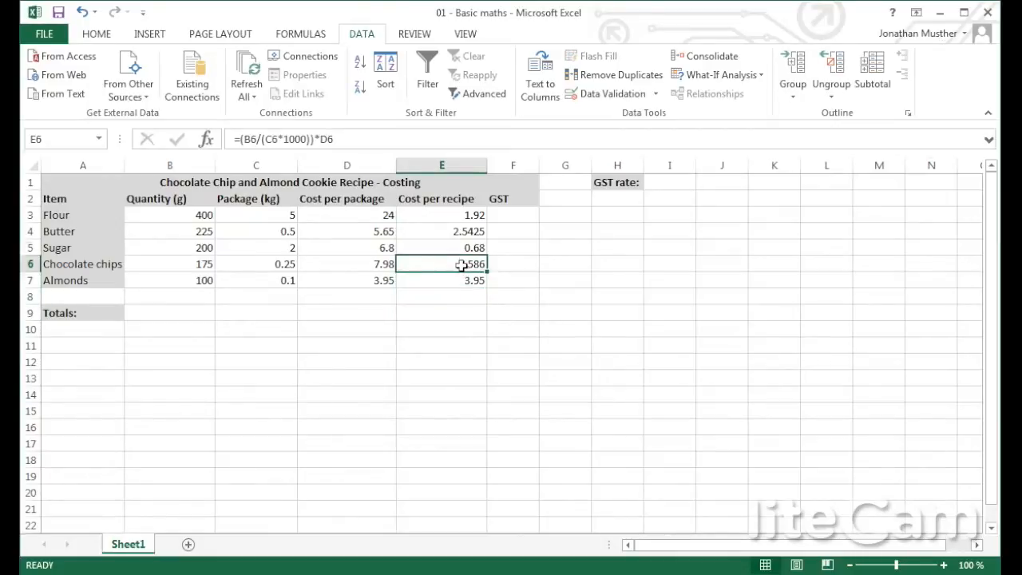
left_click(462, 249)
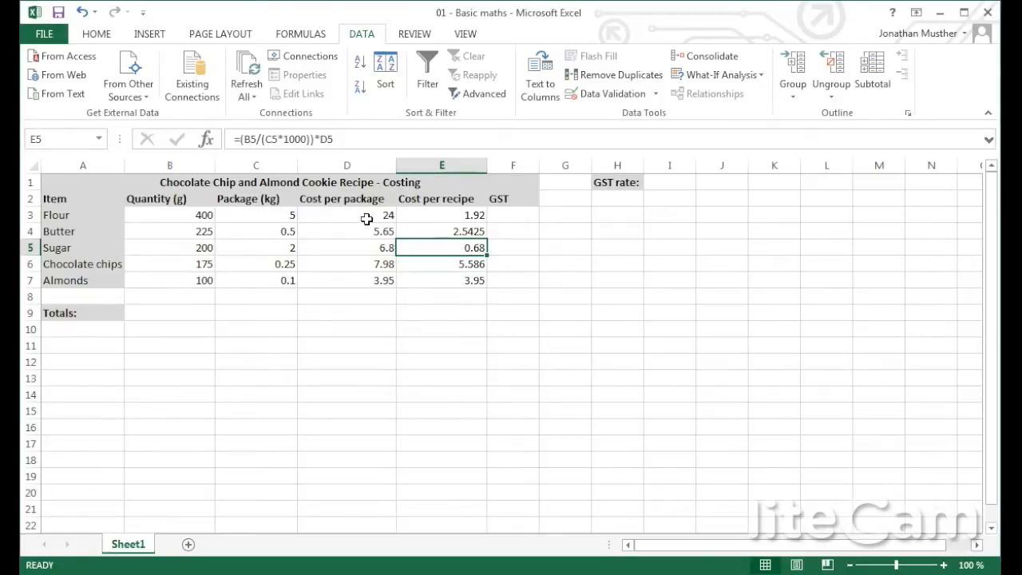
- Format the cost and GST cells D3:F7 as Currency with the $ symbol and two decimal places
left_click(362, 298)
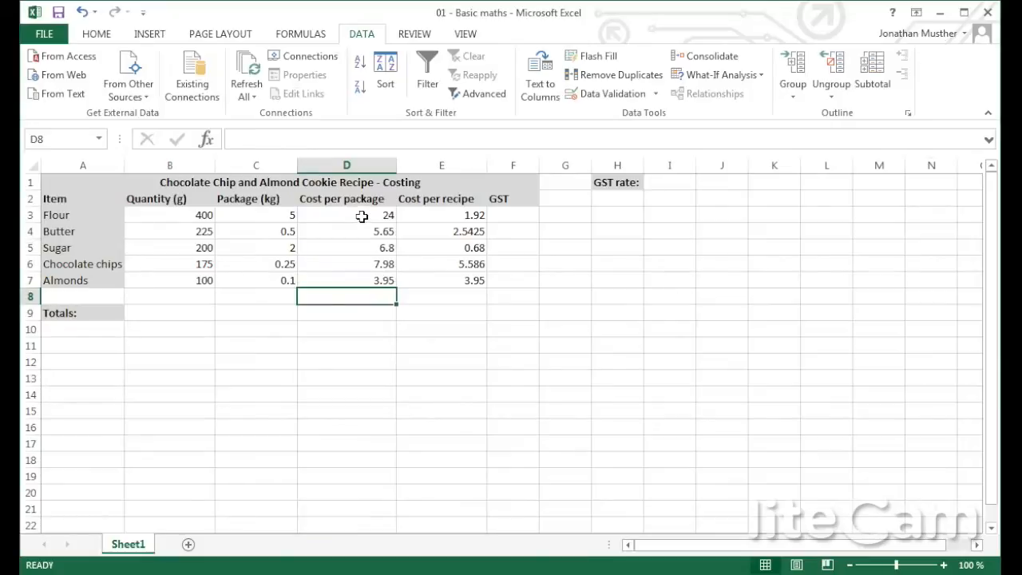
left_click_drag(362, 216, 504, 284)
right_click(481, 270)
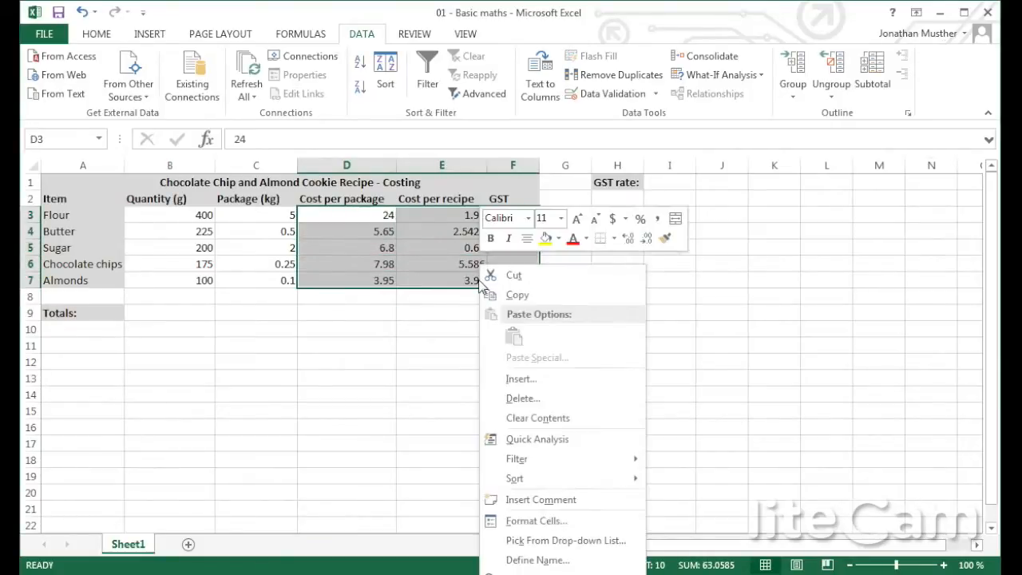
left_click(563, 523)
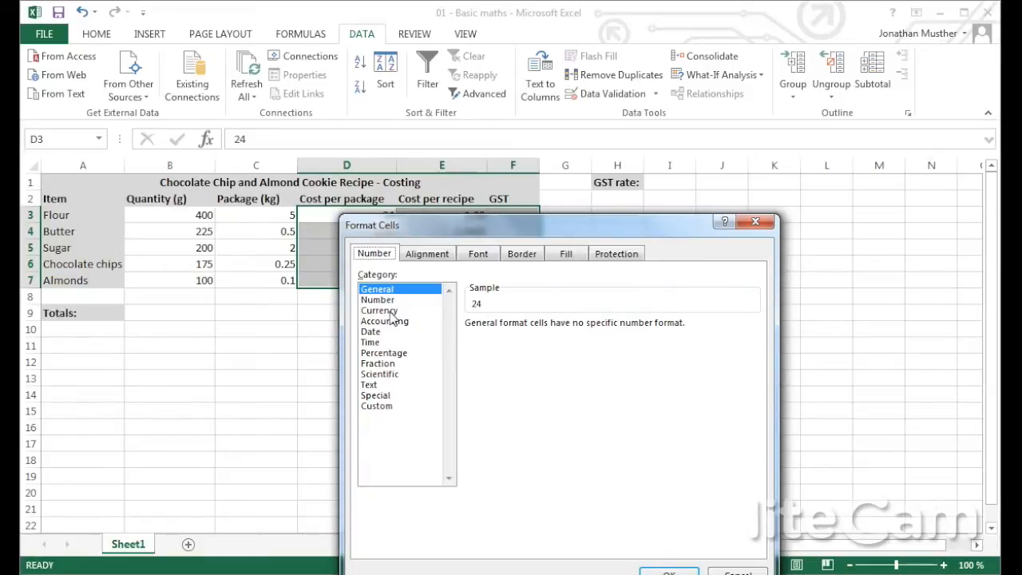
left_click(380, 310)
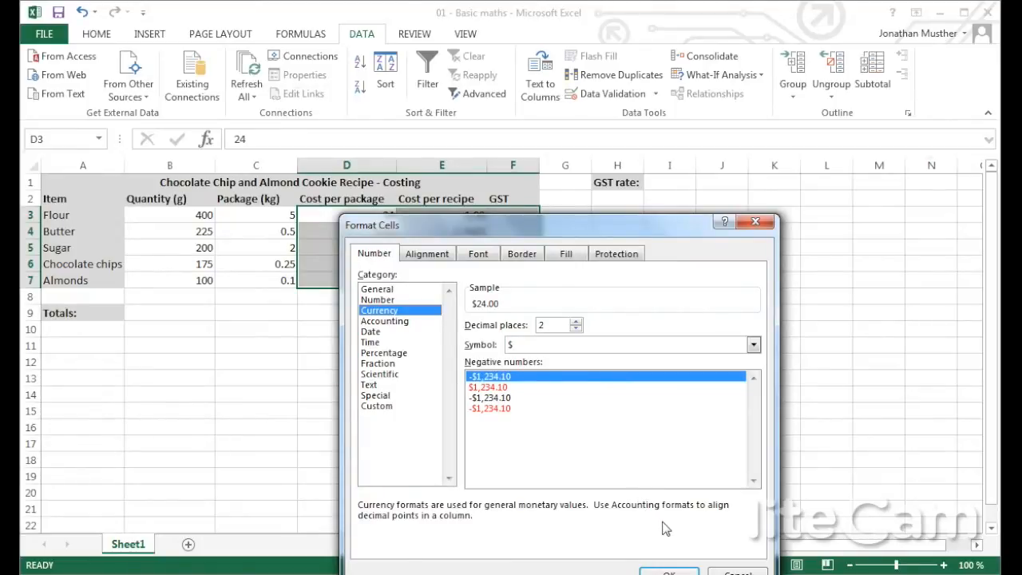
left_click(669, 572)
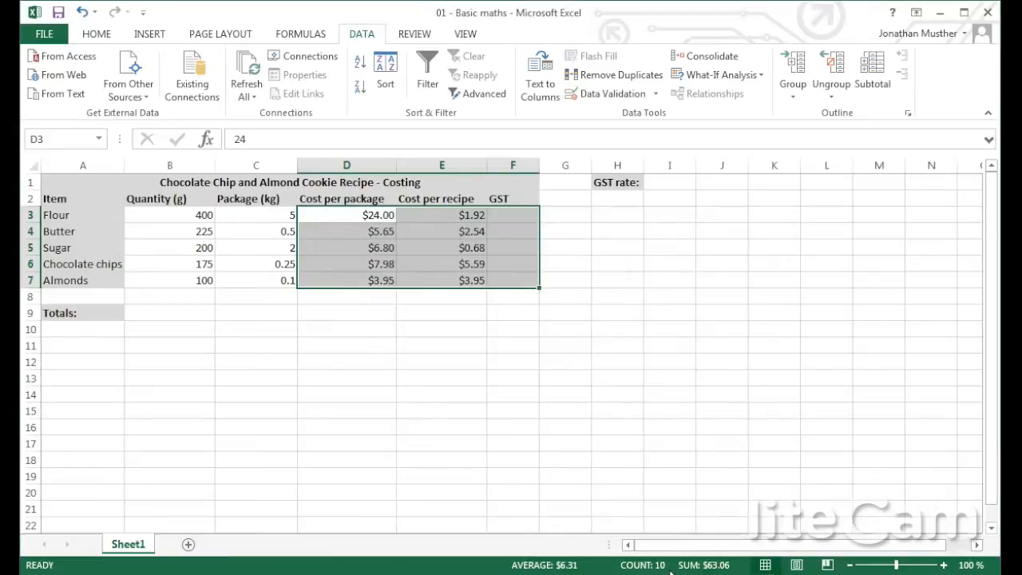
left_click(469, 315)
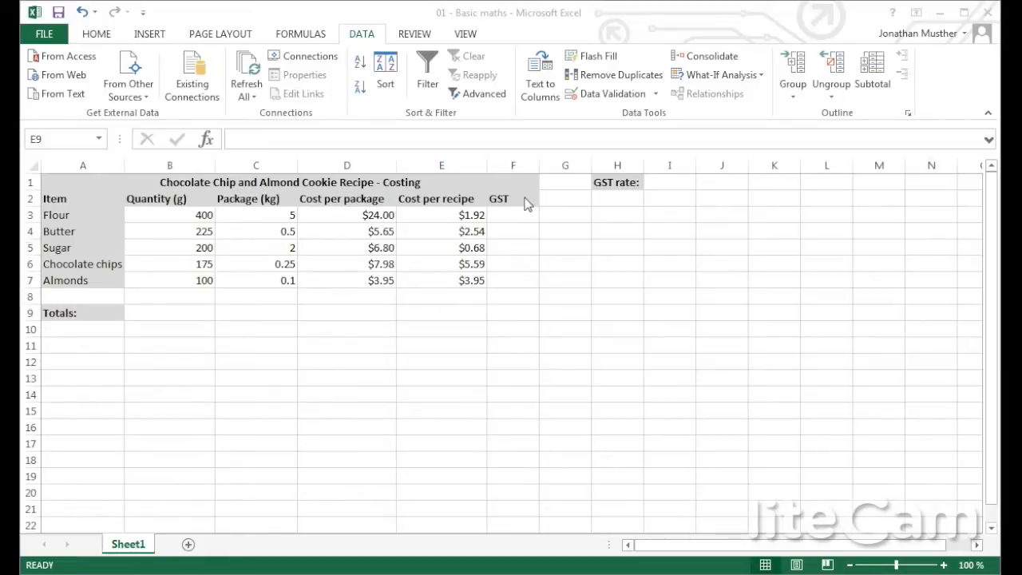
- Enter the GST rate as 0.15 in cell I1
left_click(108, 31)
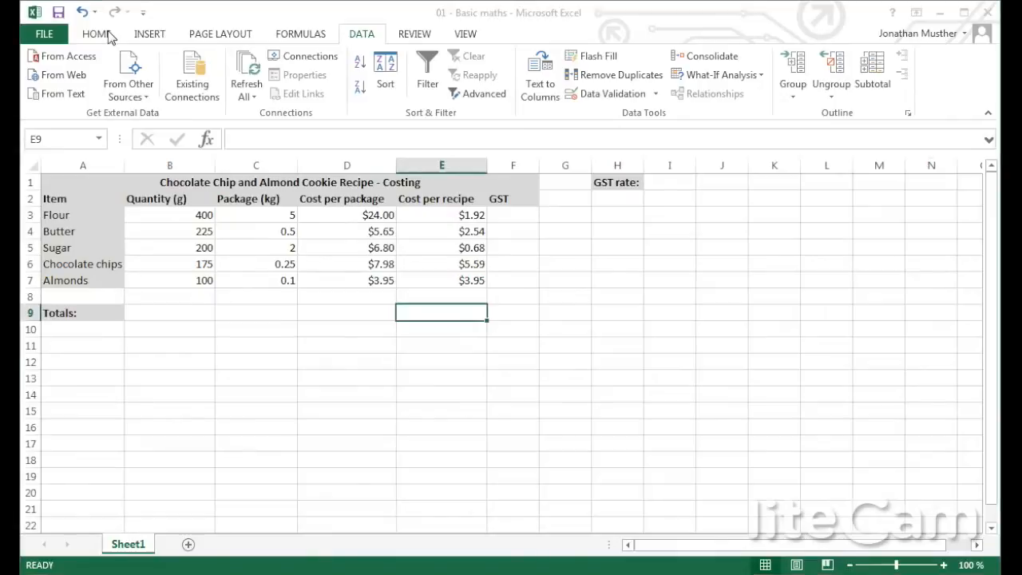
left_click(109, 36)
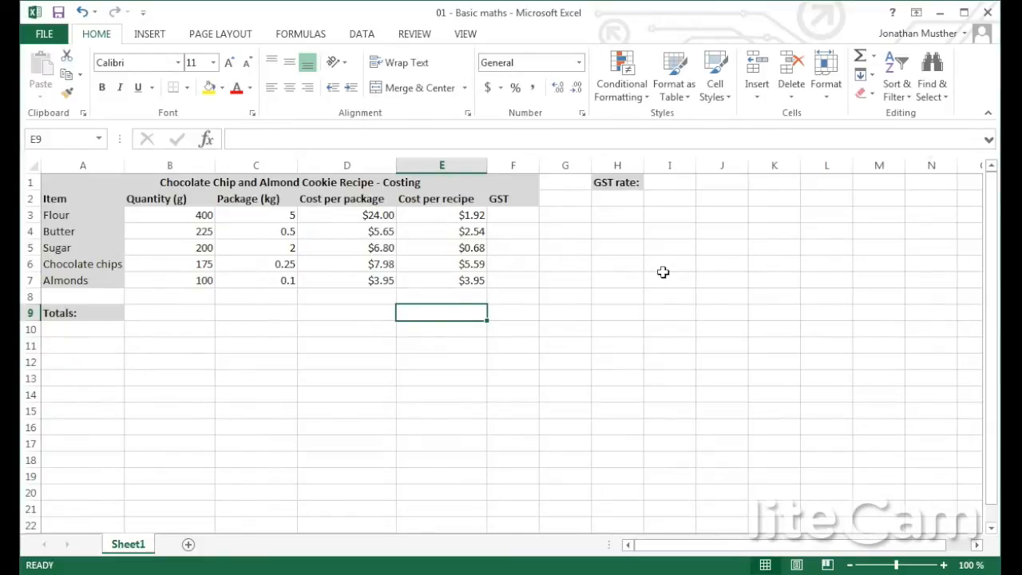
left_click(666, 182)
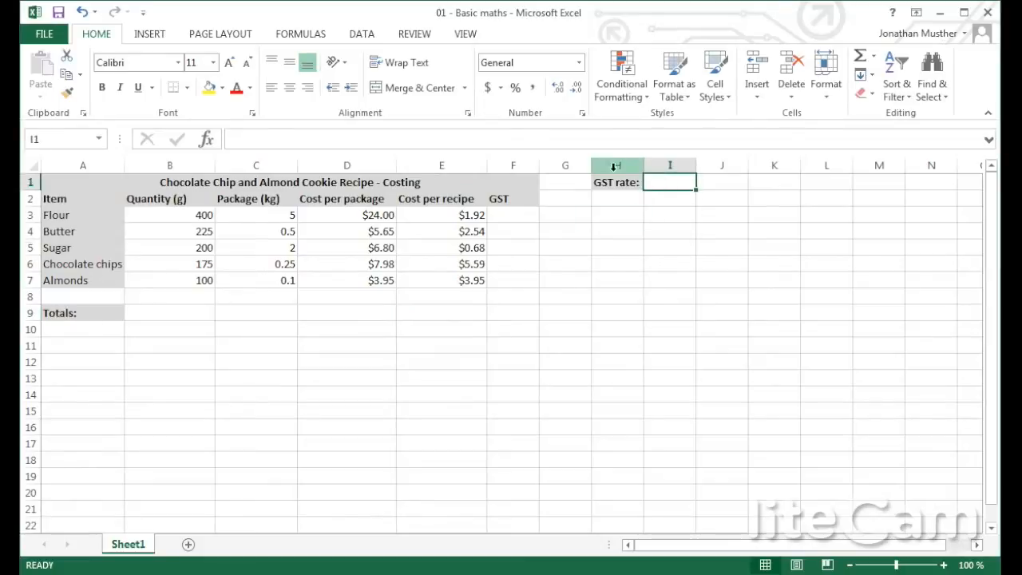
type("0.15")
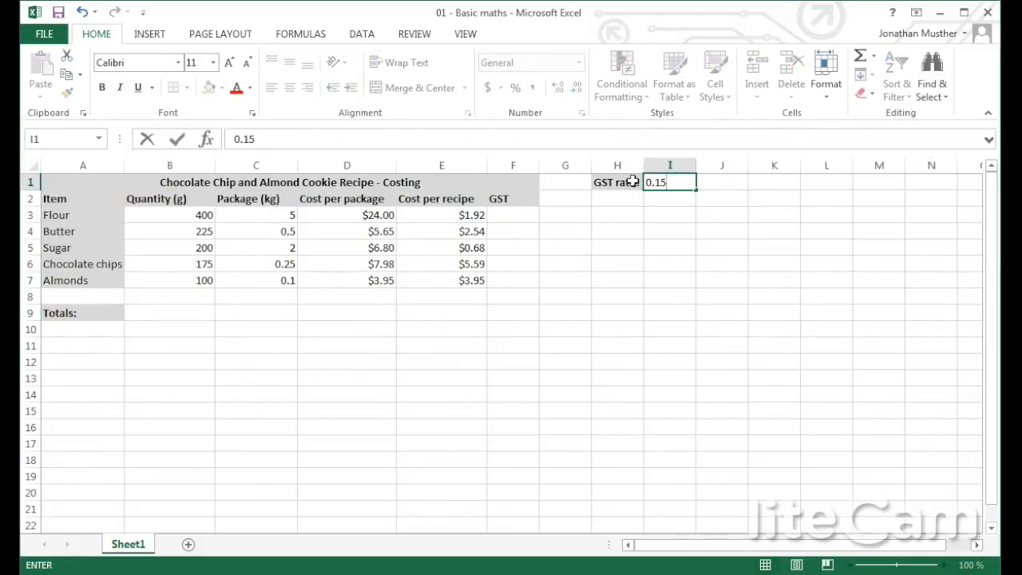
key("Return")
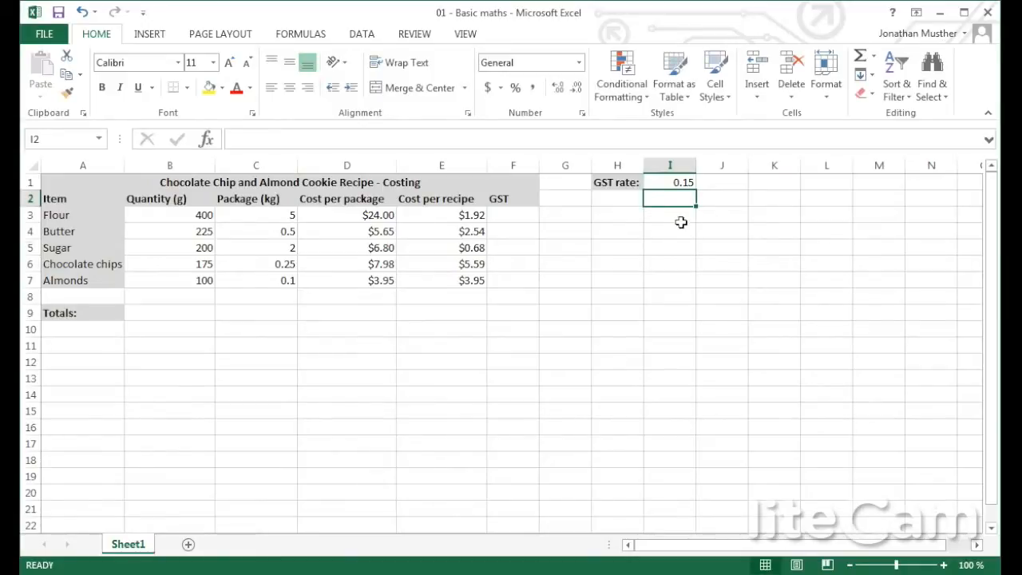
- Format the GST rate in I1 as Percentage with two decimal places
left_click(670, 183)
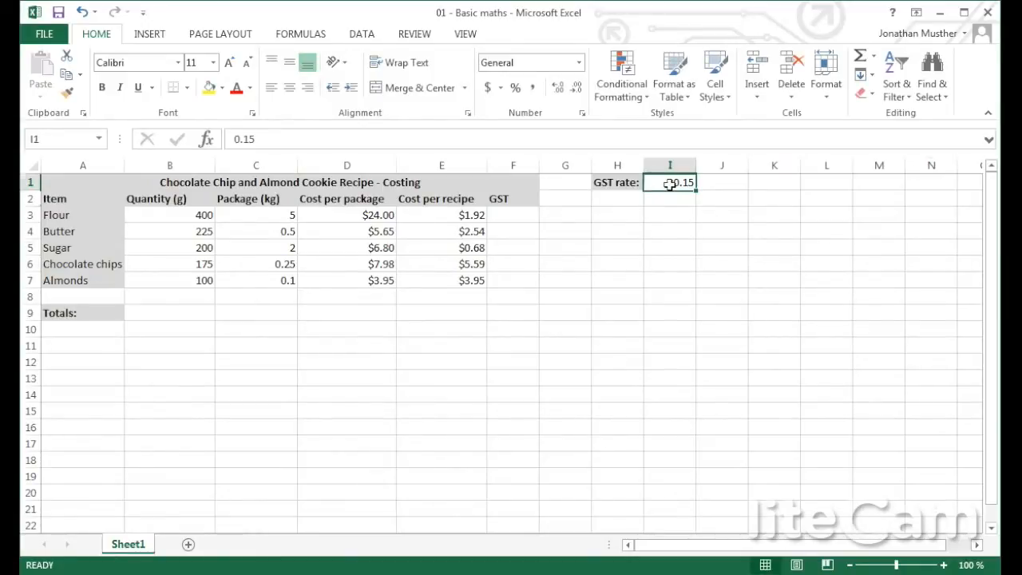
right_click(674, 182)
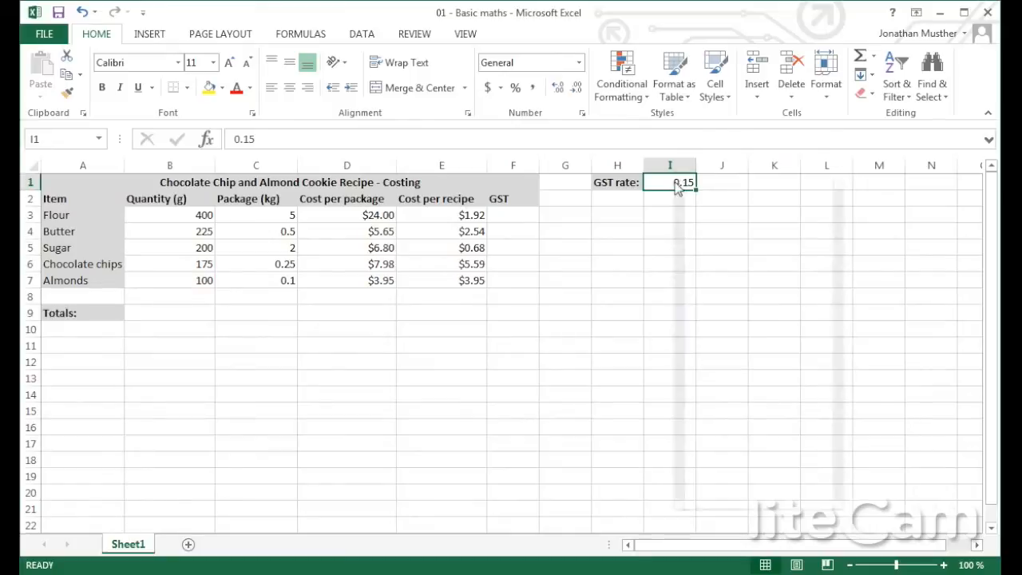
left_click(750, 439)
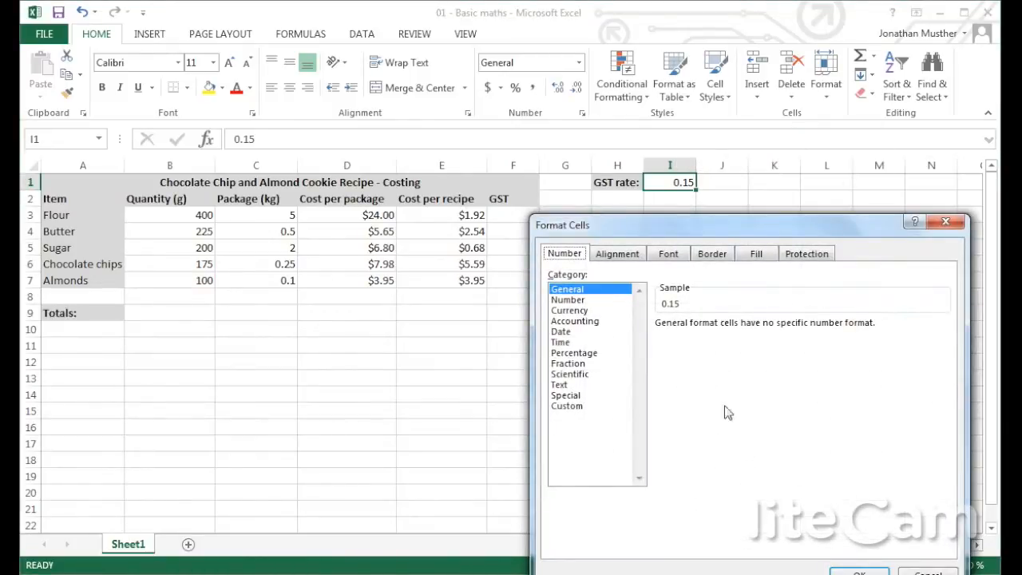
left_click(581, 354)
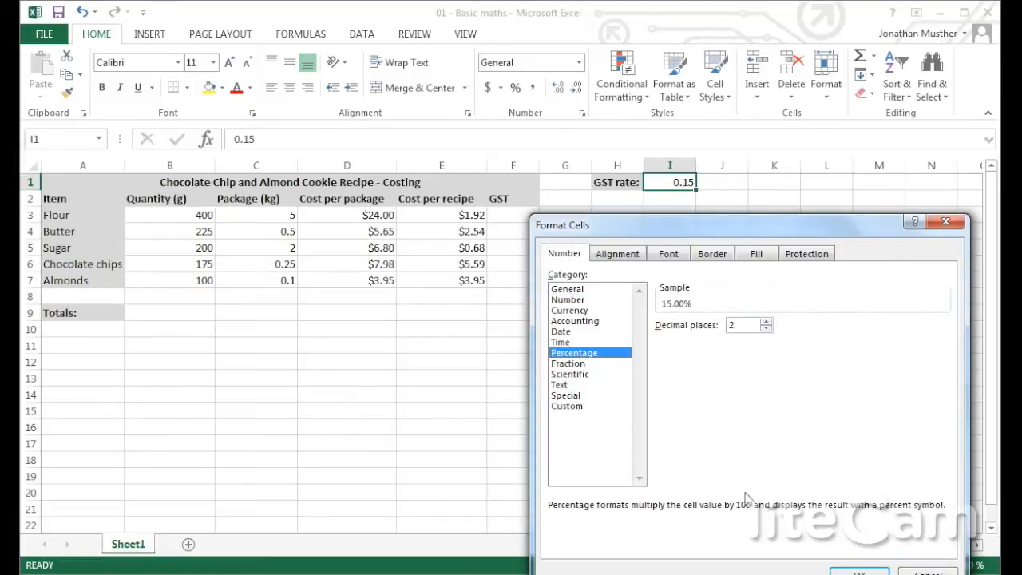
left_click(859, 571)
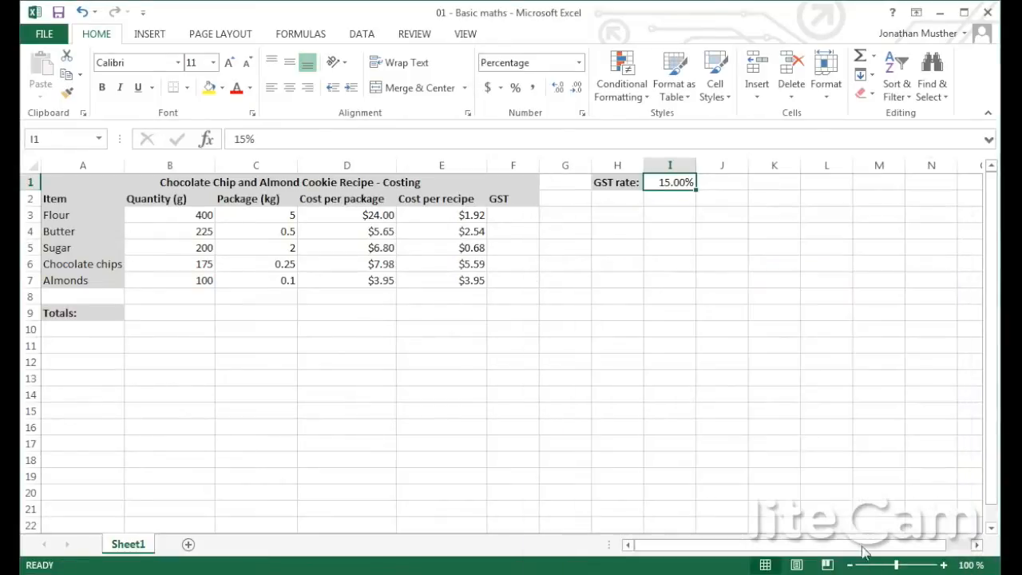
left_click(663, 211)
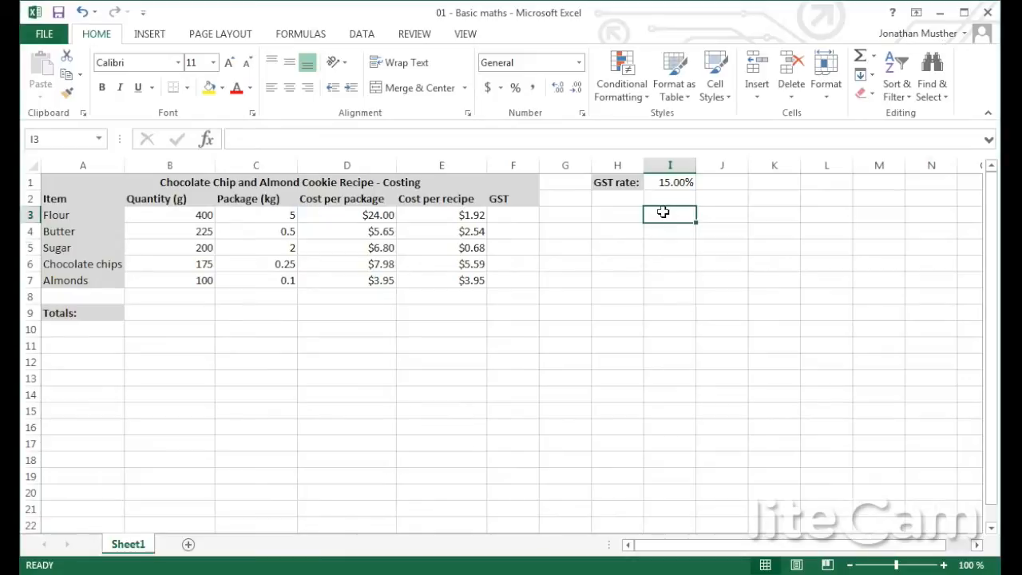
- Calculate the Flour GST in F3 with the formula =E3*I1
left_click(509, 214)
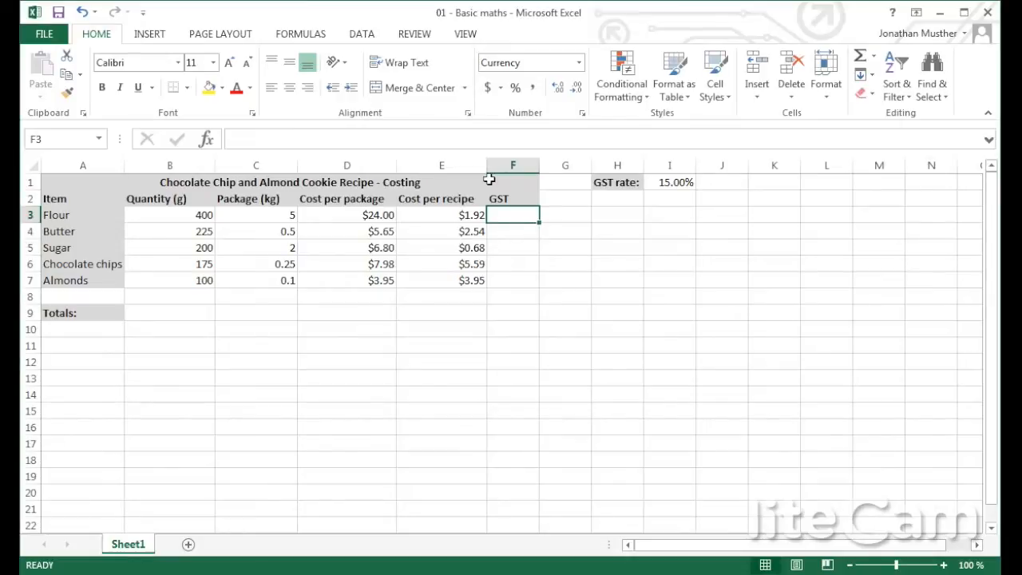
left_click(475, 140)
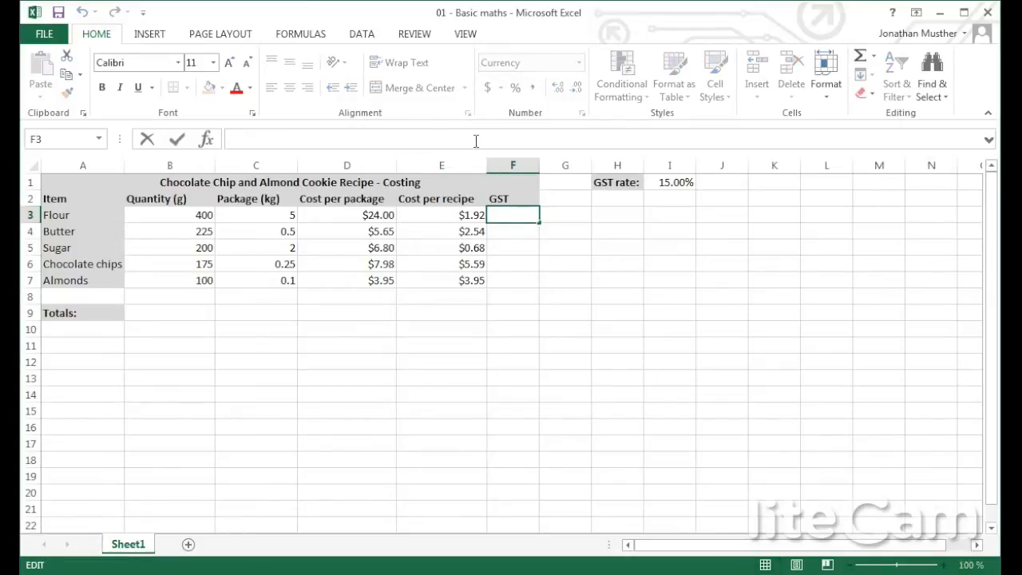
type("=")
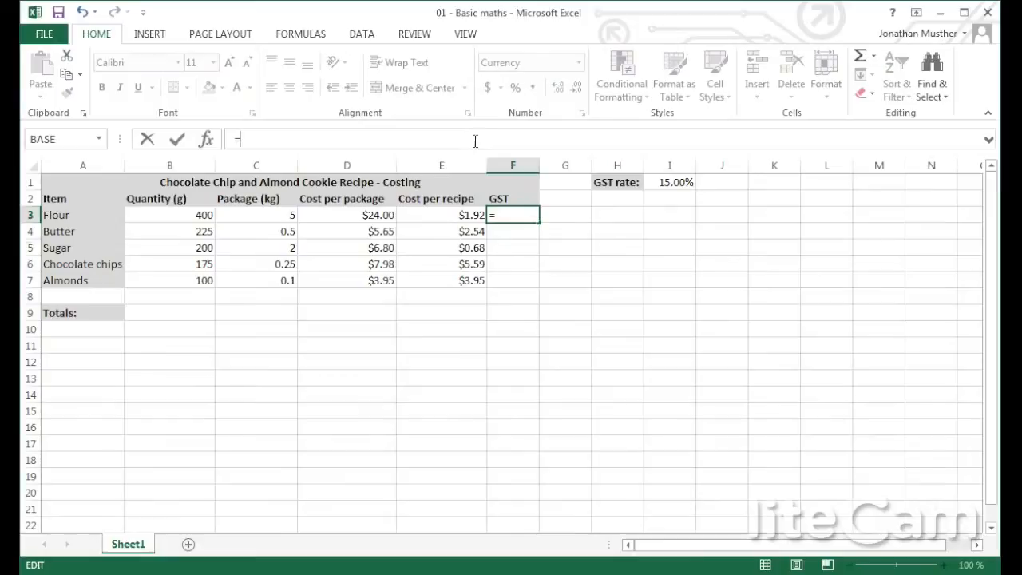
left_click(471, 214)
type("*")
left_click(668, 183)
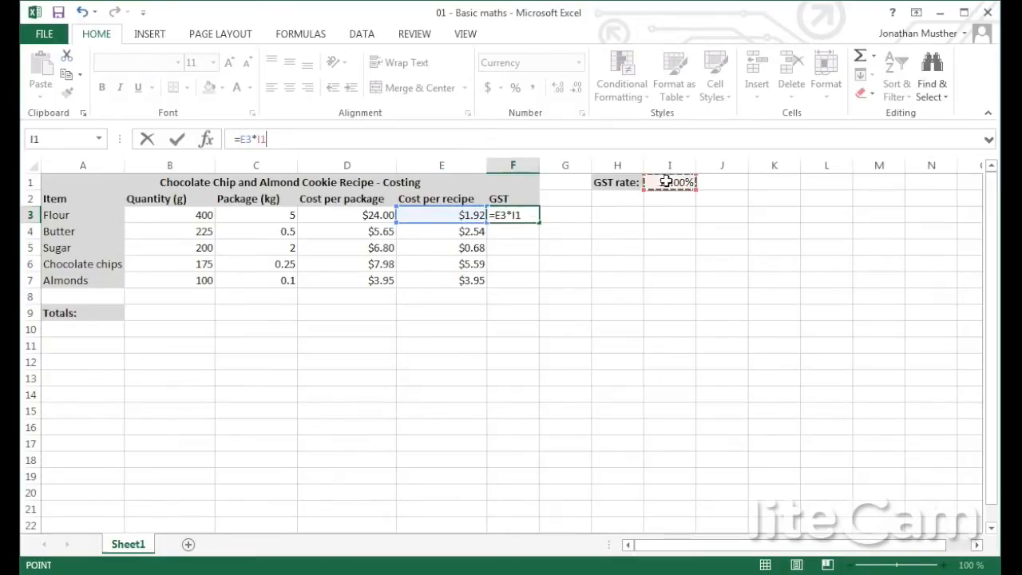
key("Return")
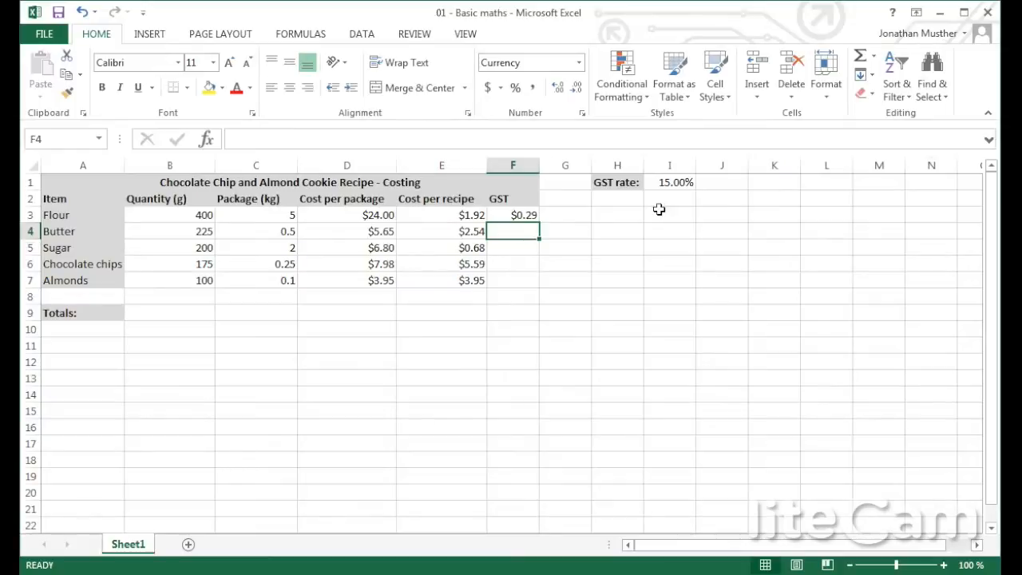
- Try filling the GST formula from F3 down through F7, check the filled formulas, and undo the fill
left_click(531, 217)
left_click_drag(538, 224, 539, 286)
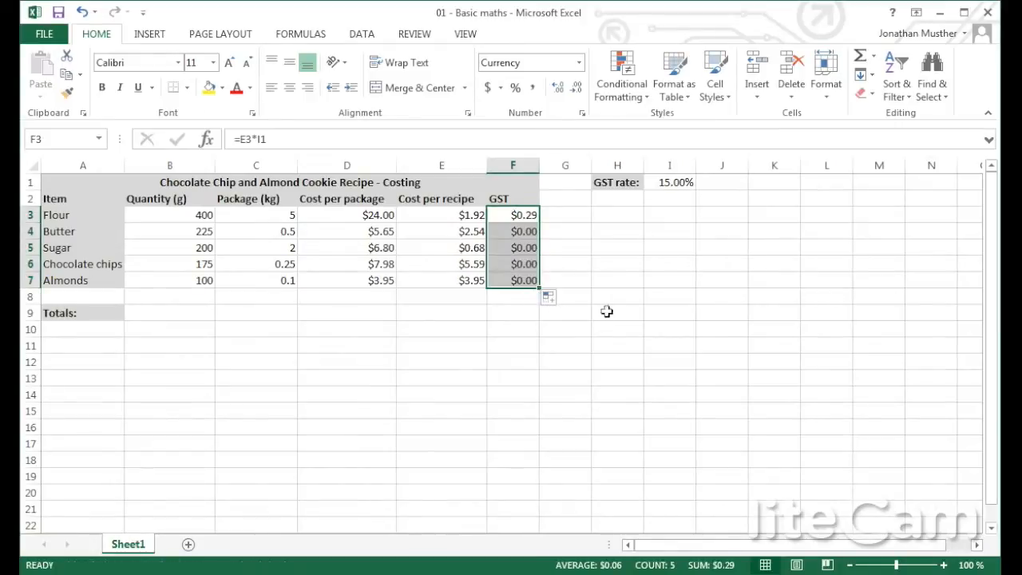
left_click(527, 249)
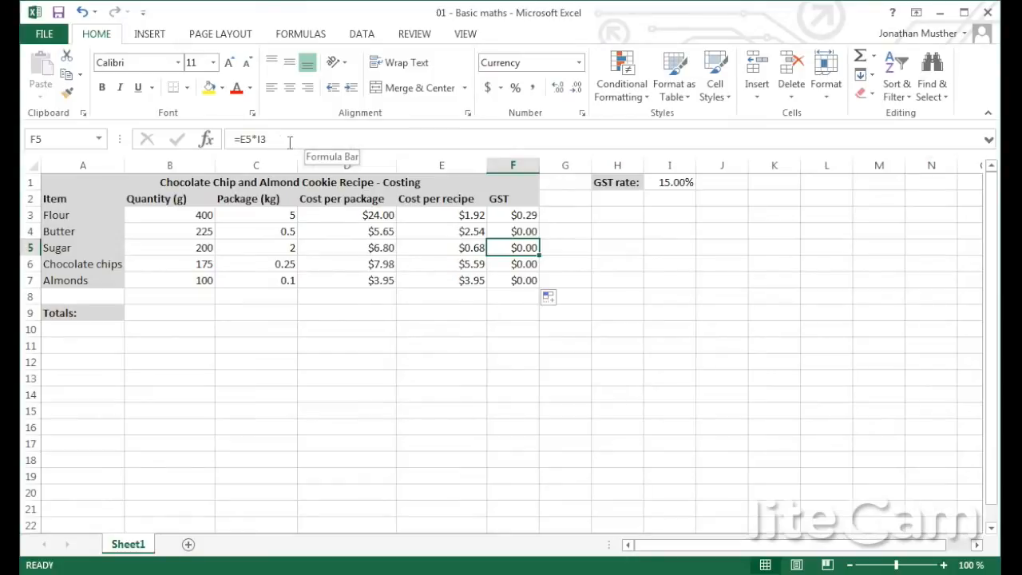
left_click(522, 265)
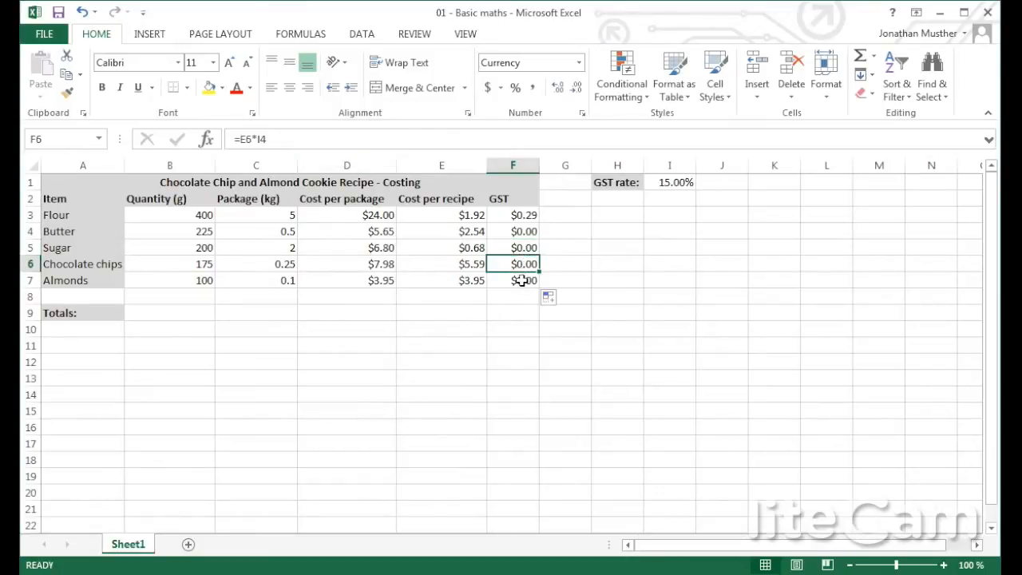
left_click(522, 281)
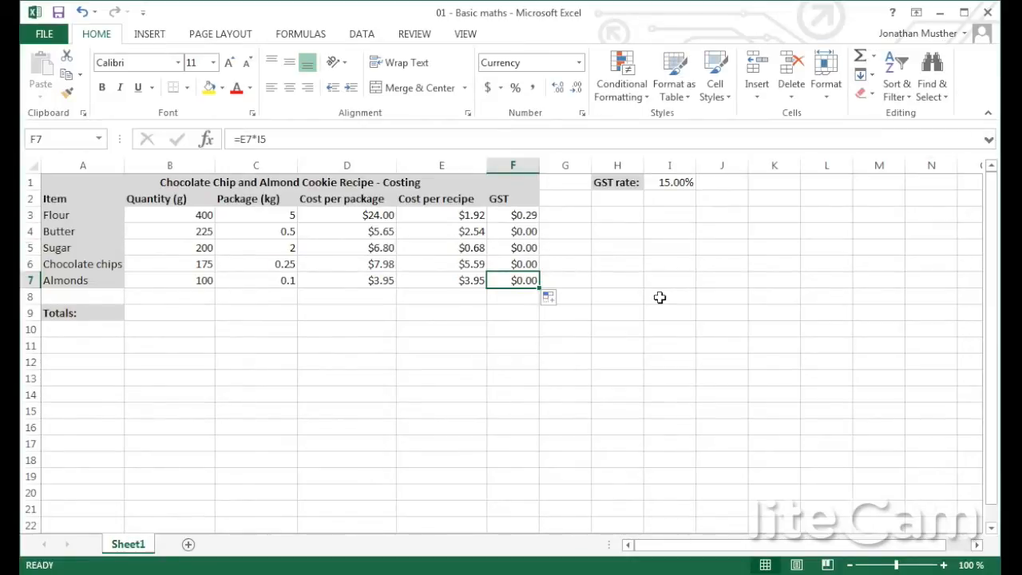
key("ctrl+z")
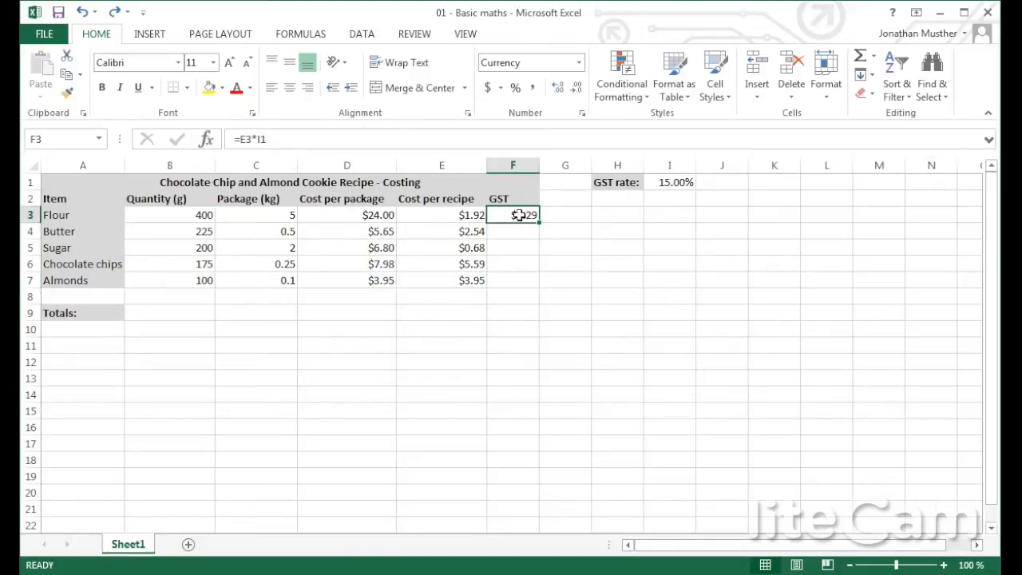
- Lock the rate's row by changing the F3 formula to =E3*I$1, and fill it down through F7
left_click(257, 139)
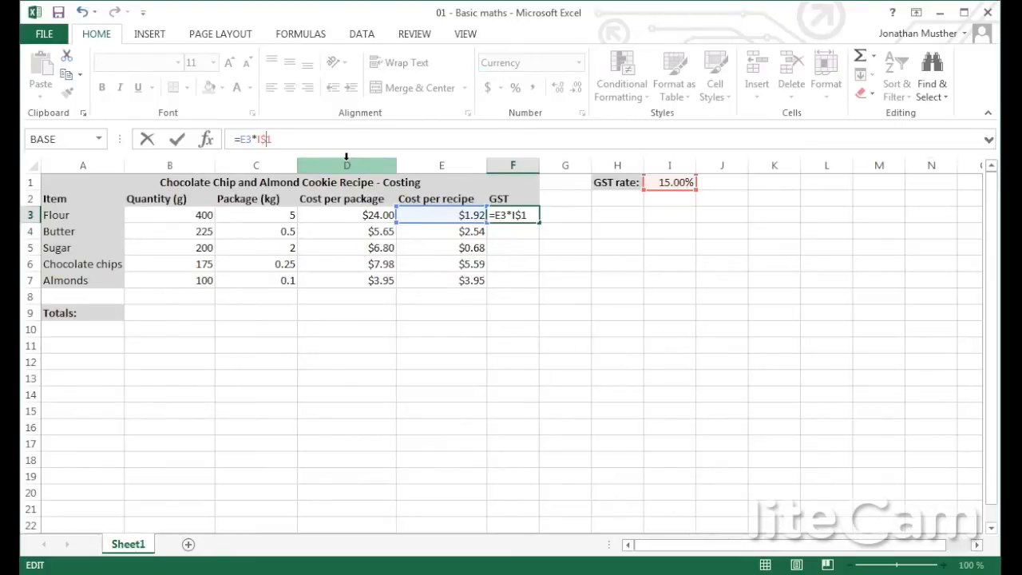
key("Return")
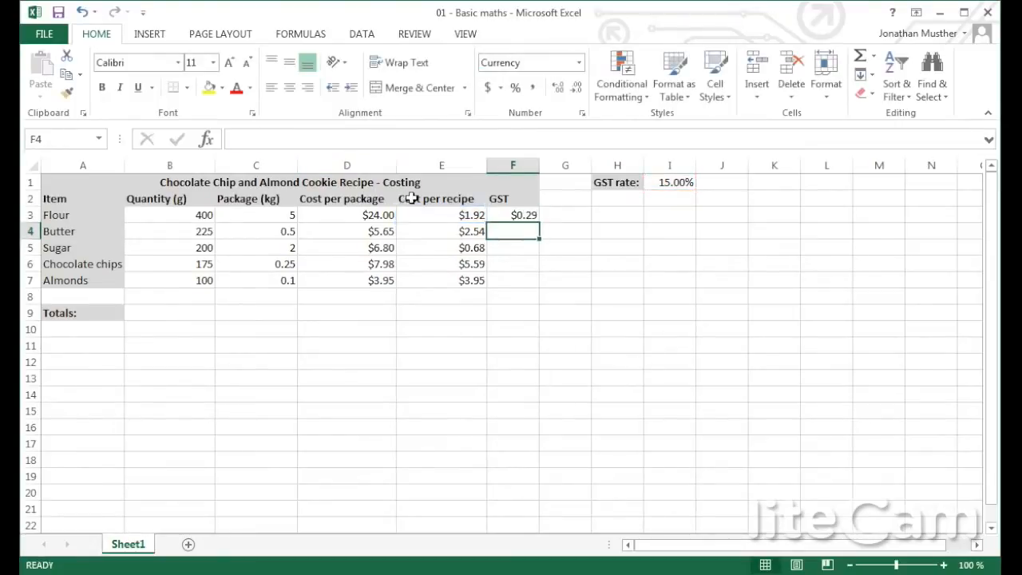
left_click(527, 218)
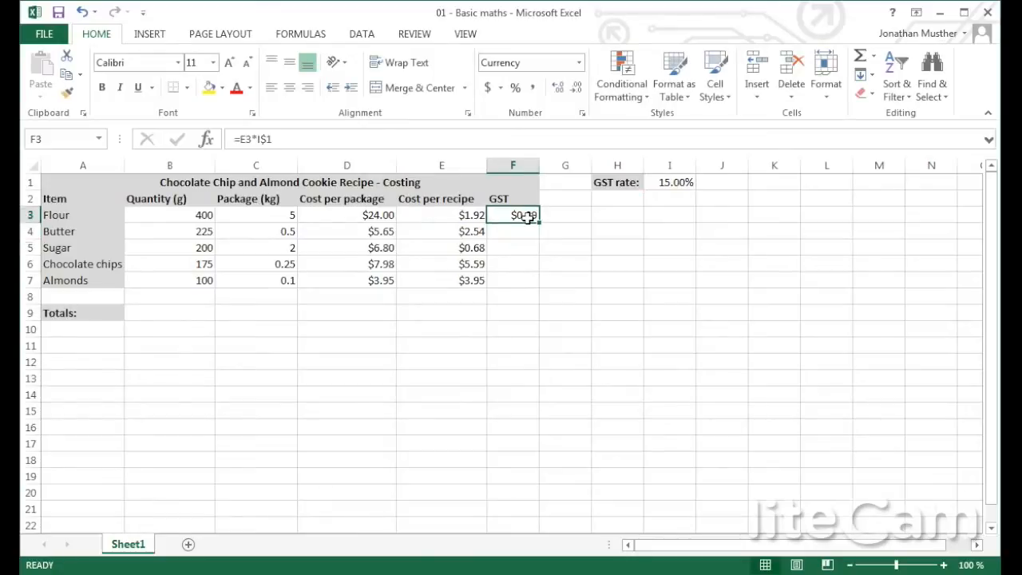
left_click_drag(539, 223, 540, 289)
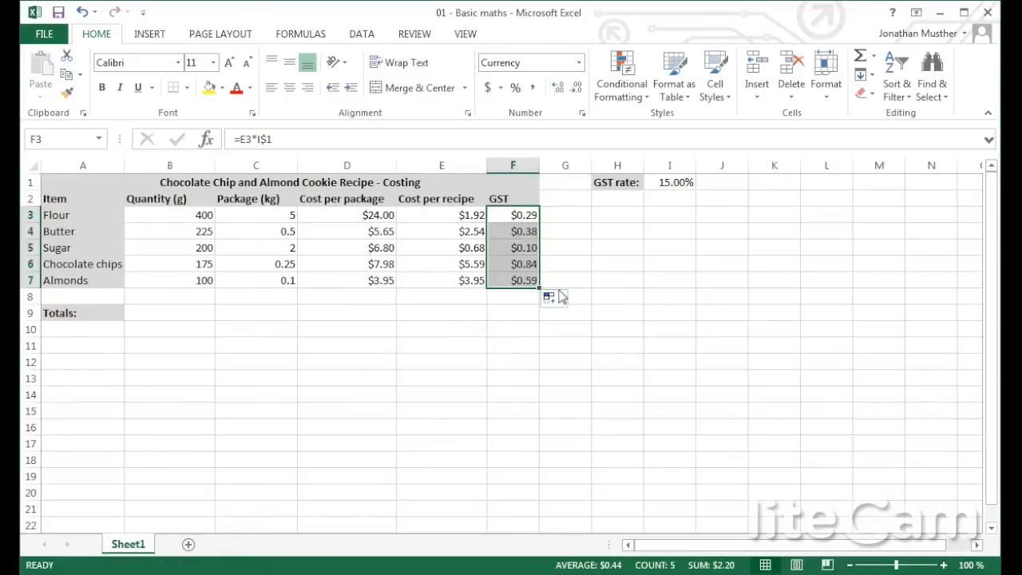
left_click(527, 252)
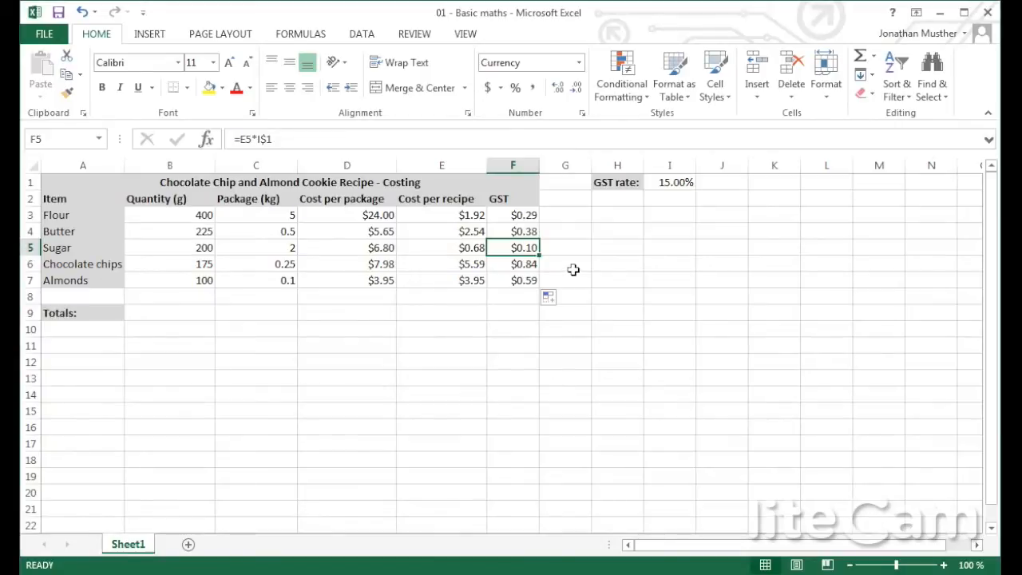
key("Down")
- Total the ingredient quantities in B9 of the Totals row with =SUM(B3:B7), and check the formula
left_click(508, 318)
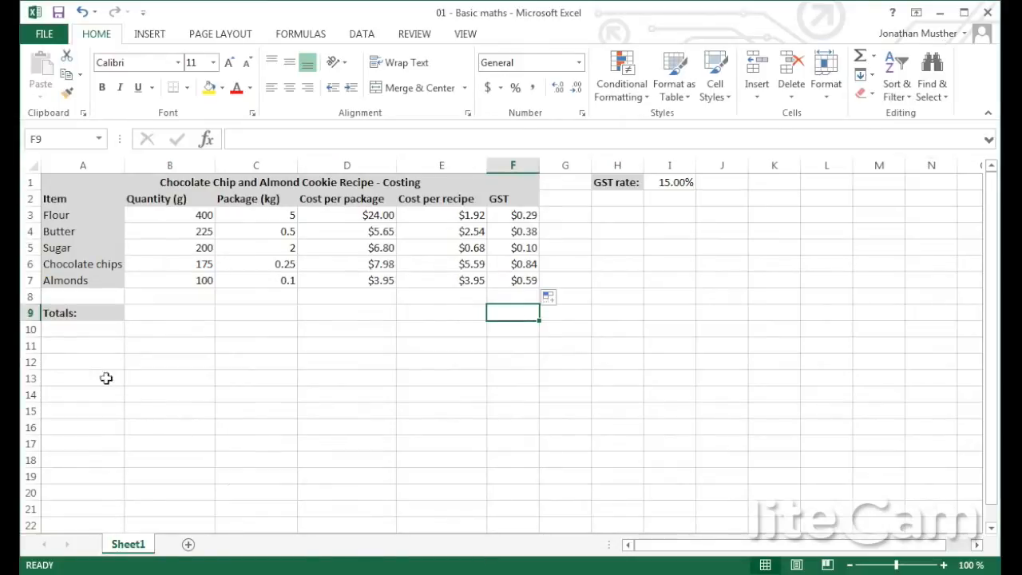
left_click(77, 320)
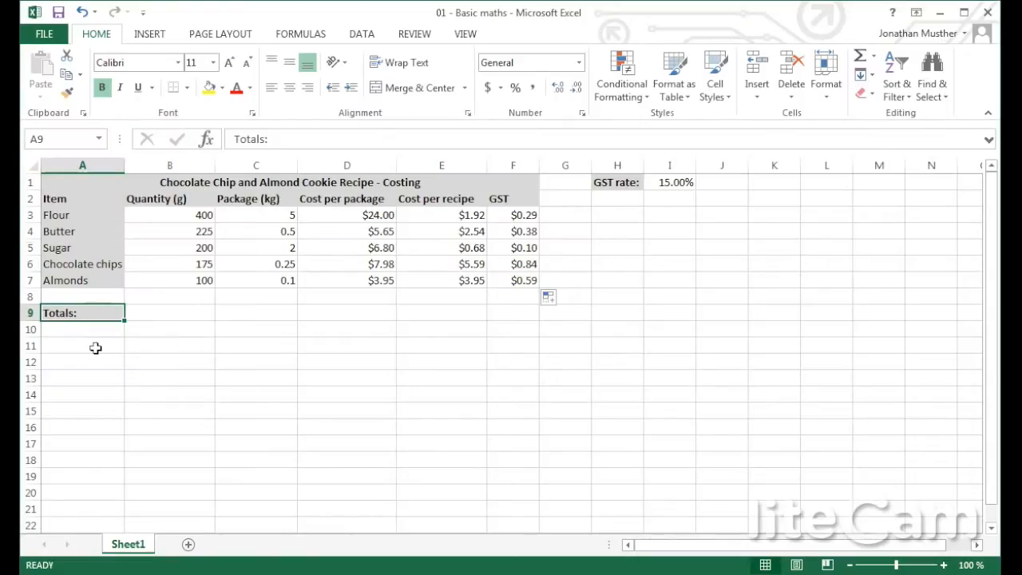
left_click(152, 315)
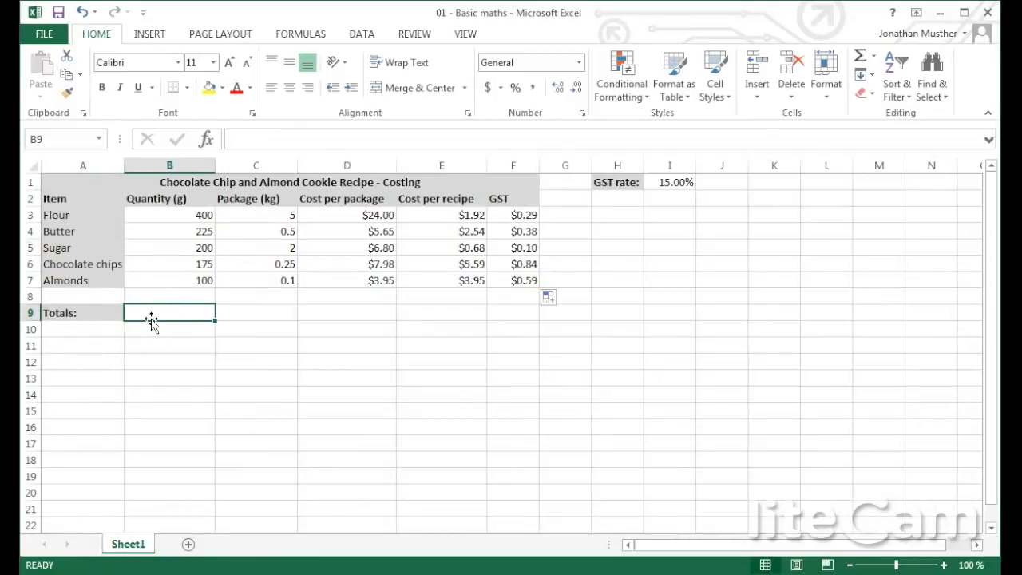
left_click(248, 144)
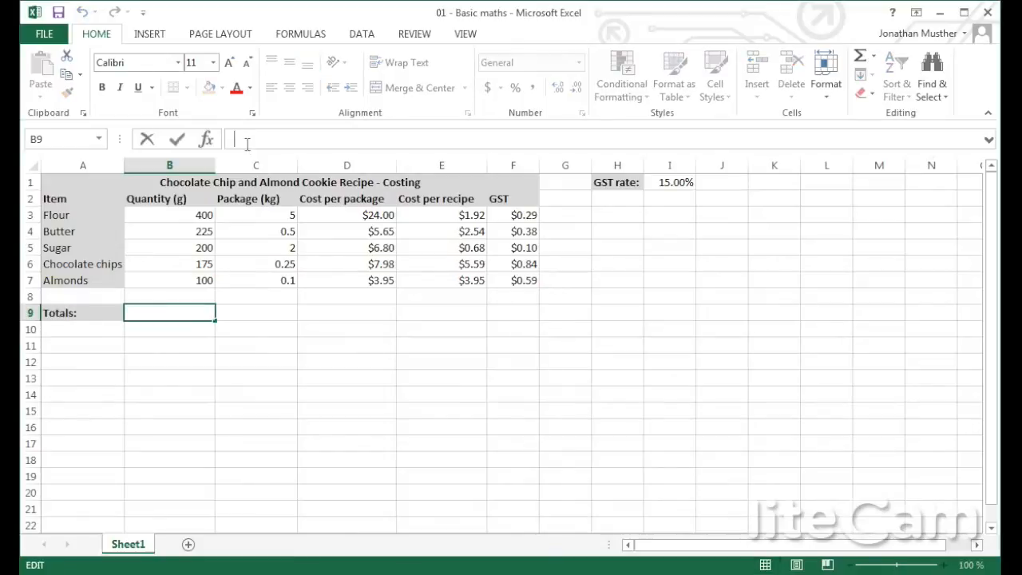
type("=SUM")
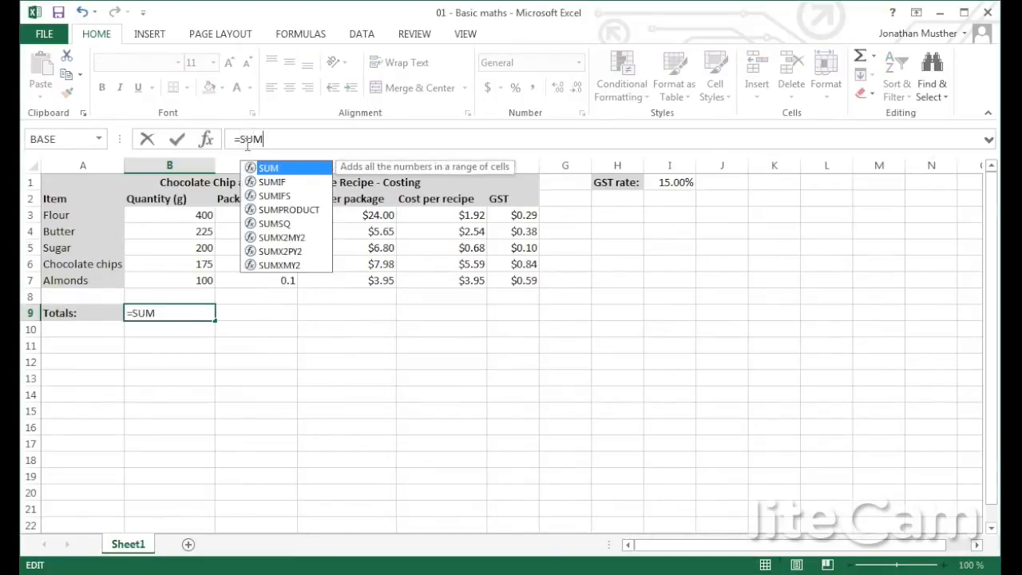
type("(")
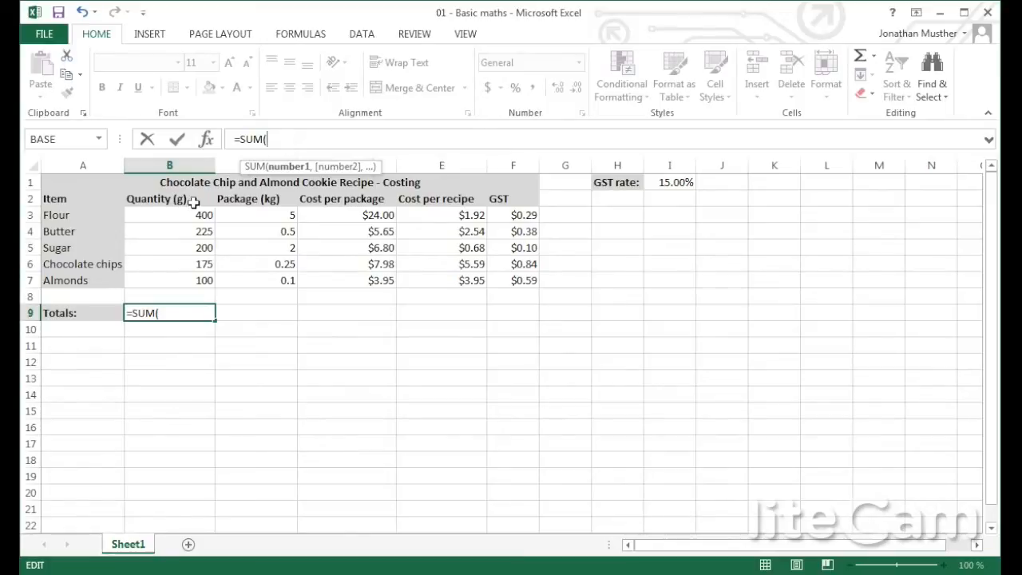
left_click_drag(192, 214, 217, 283)
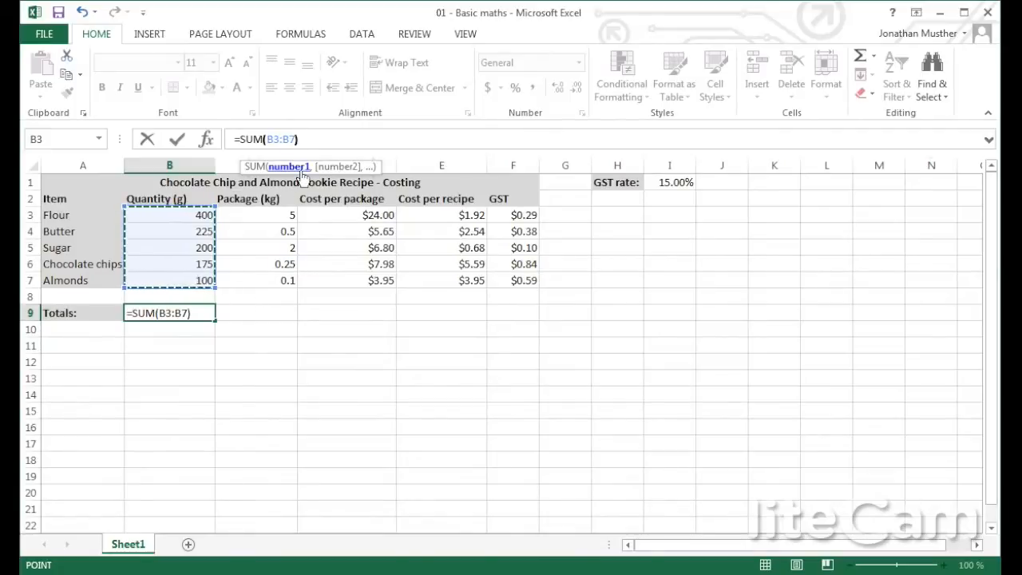
type(")")
key("Return")
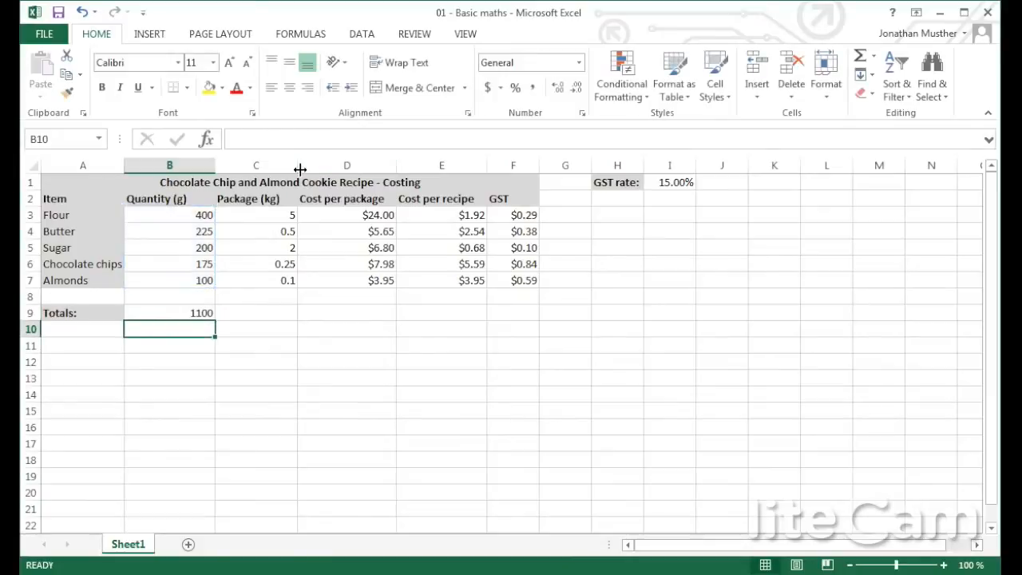
left_click(192, 312)
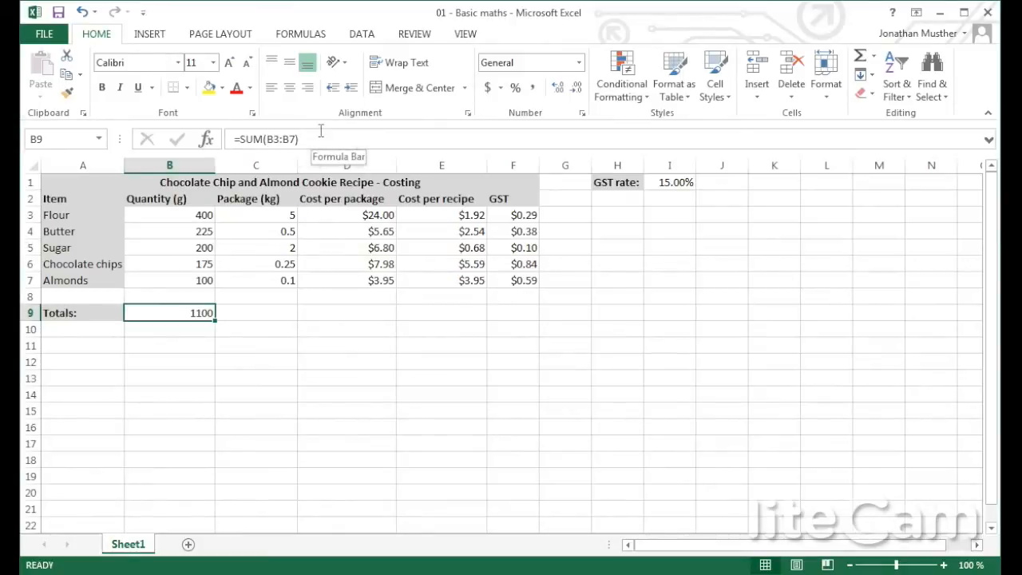
- Fill the quantity total formula from B9 across the Totals row through F9
left_click(245, 346)
left_click(206, 311)
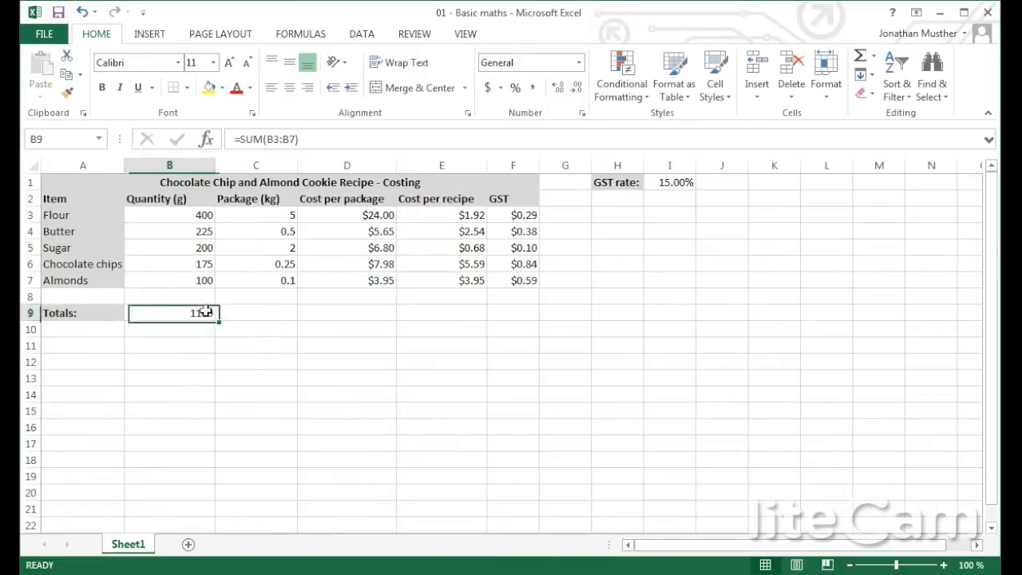
left_click_drag(215, 320, 528, 322)
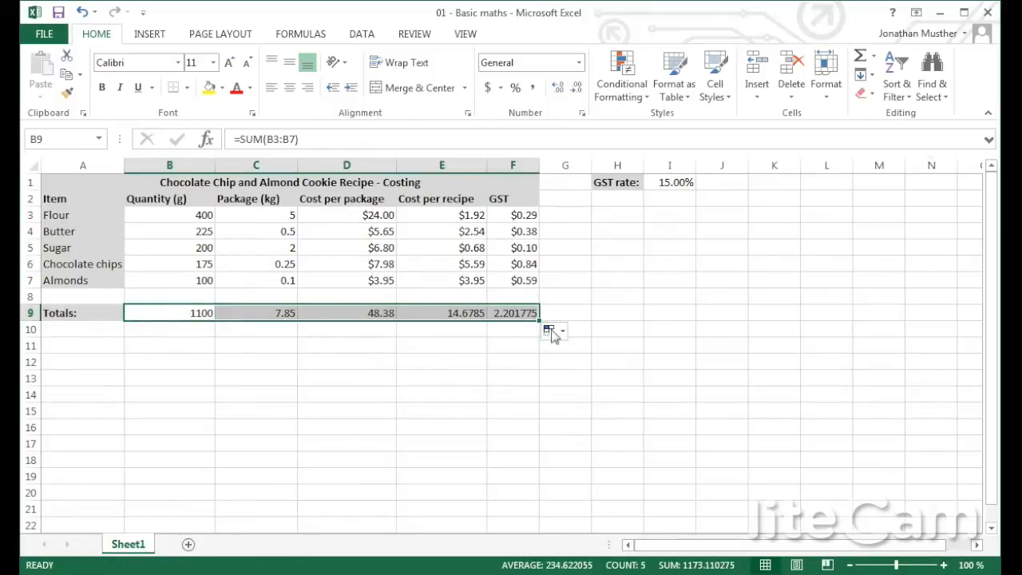
left_click(496, 334)
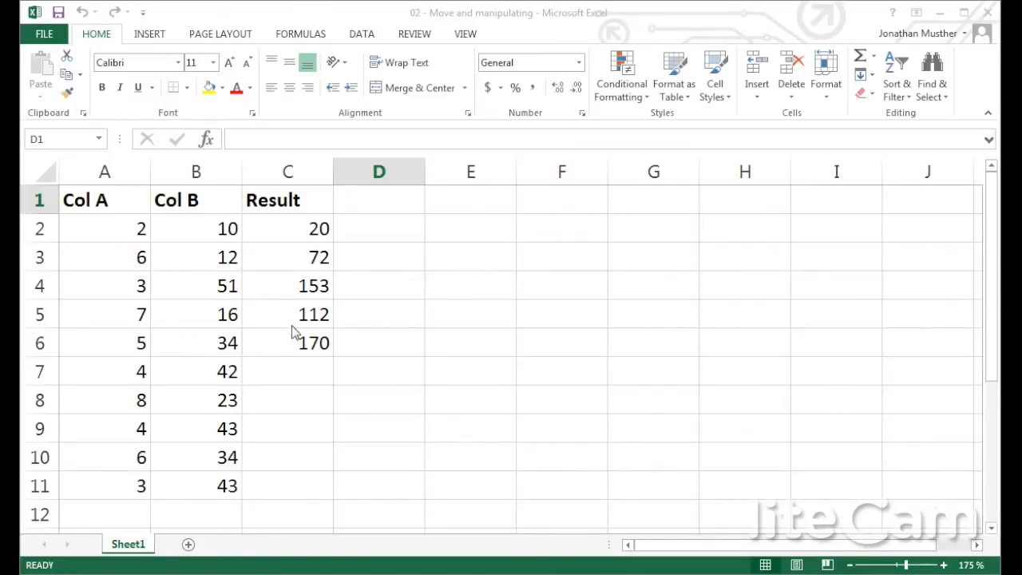
- Copy the Result formula from C6 and paste it into C7
left_click(315, 343)
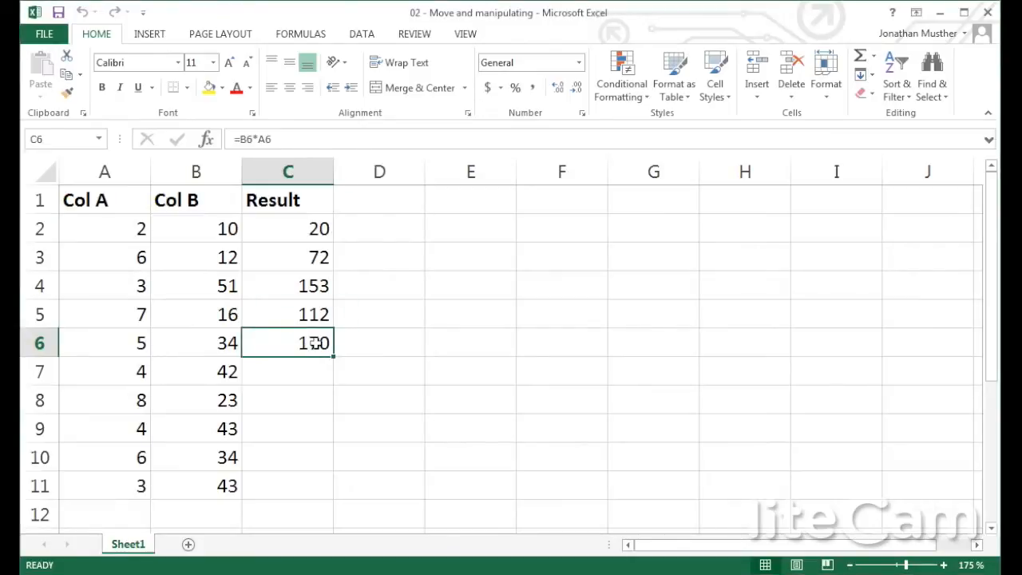
key("ctrl+c")
left_click(309, 376)
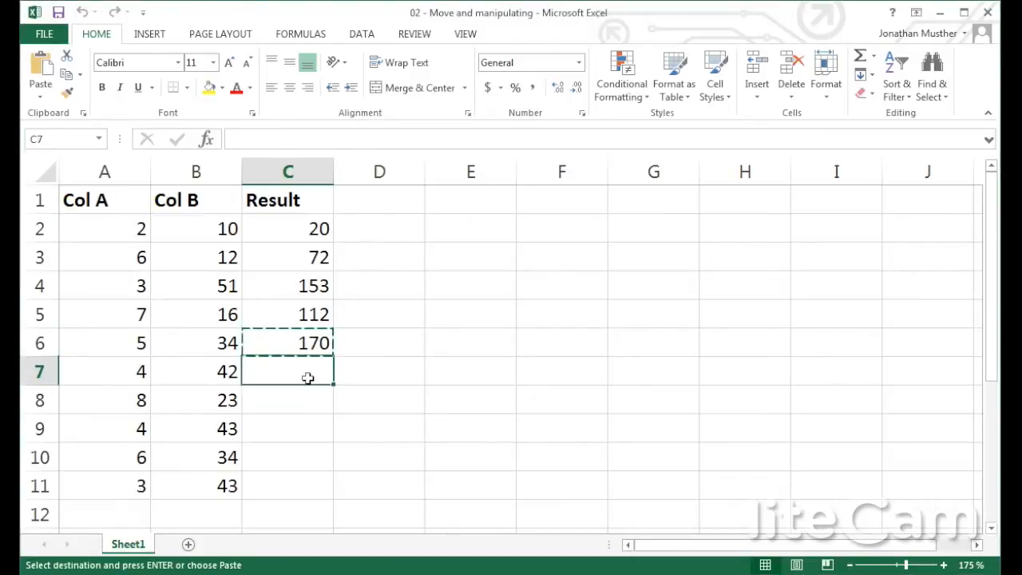
key("ctrl+v")
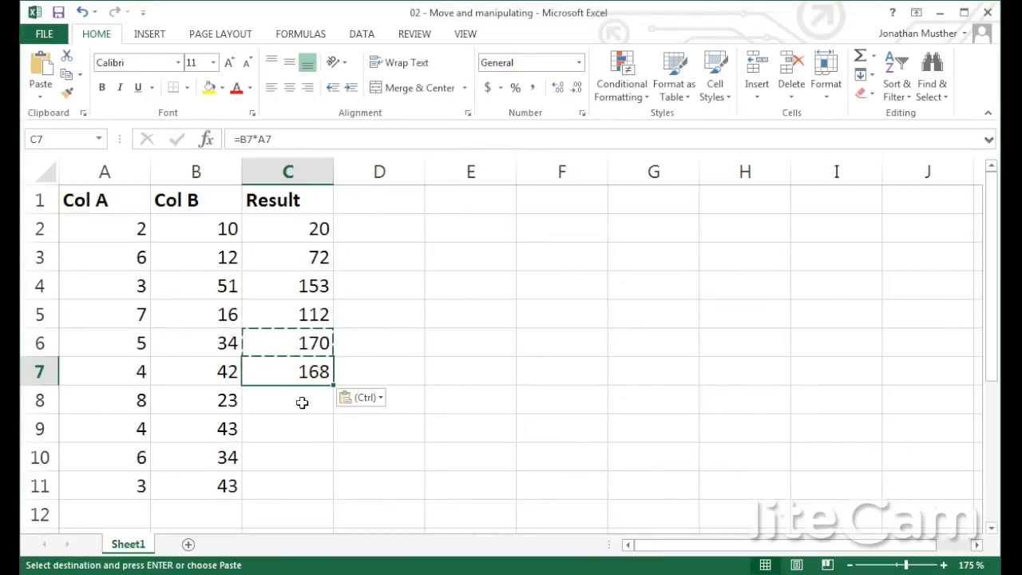
left_click(314, 343)
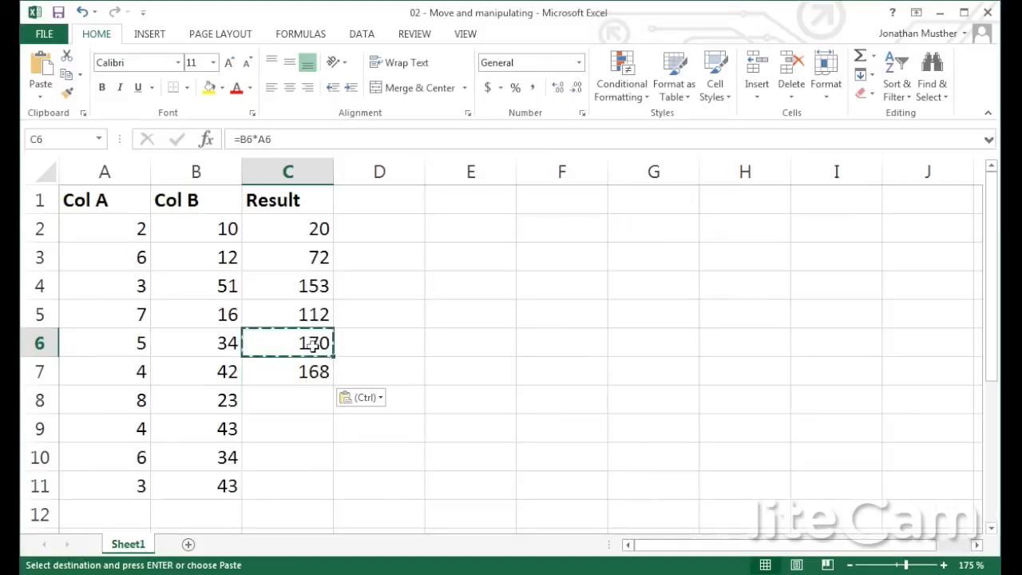
key("Escape")
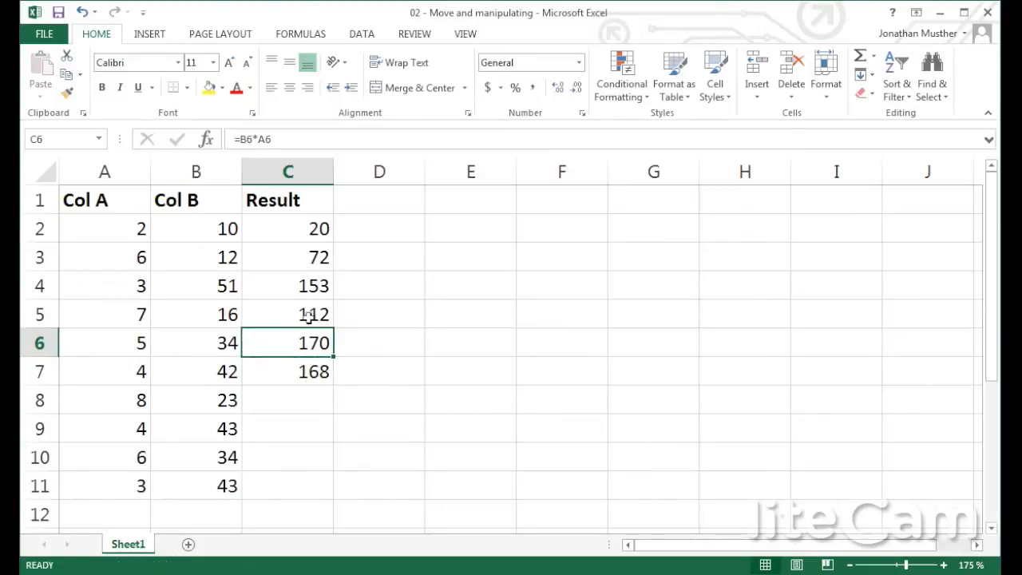
- Check the Result formulas in C2 to C5 and C7, and undo the paste into C7
left_click(308, 316)
left_click(303, 290)
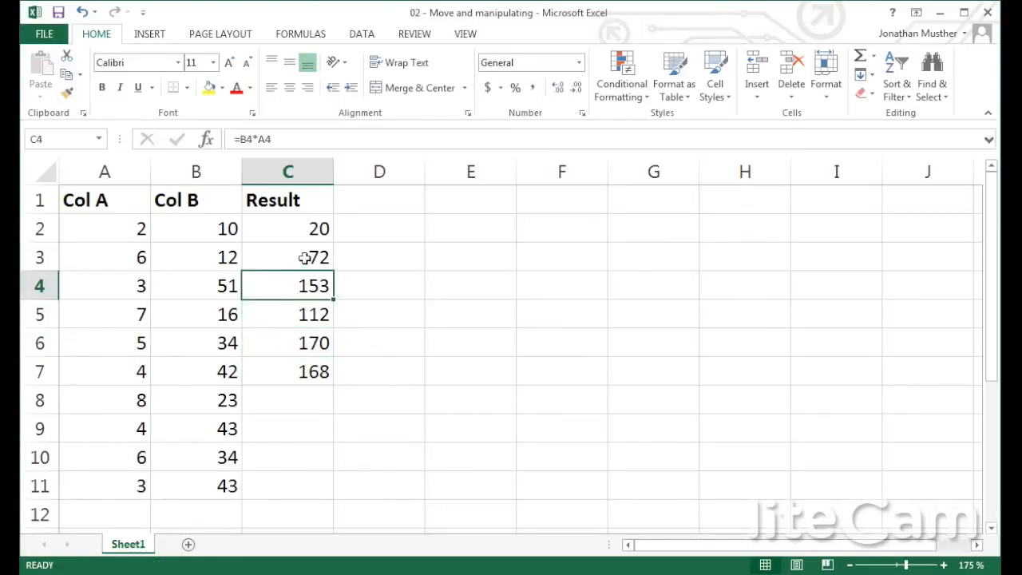
left_click(303, 255)
left_click(308, 230)
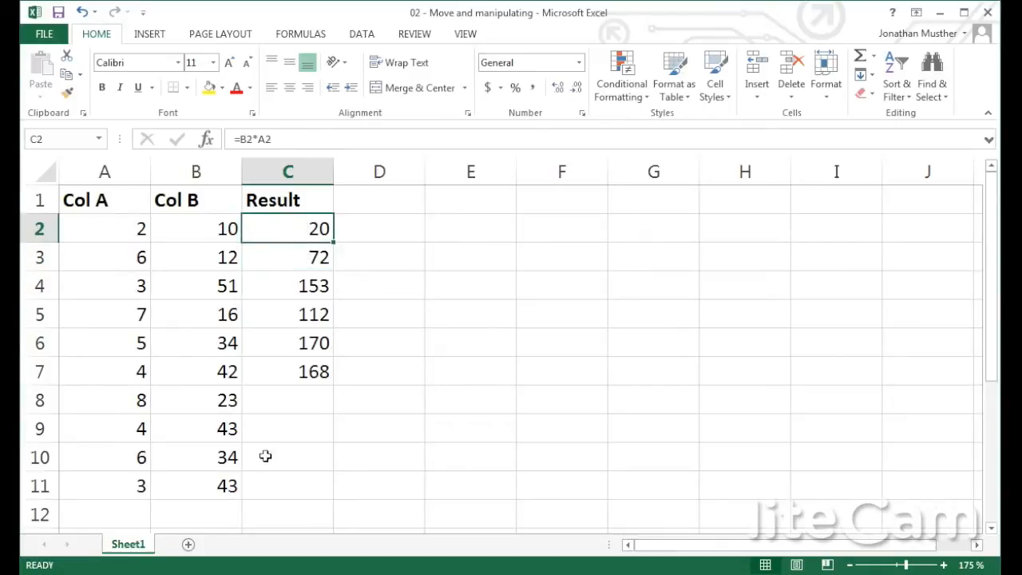
left_click(316, 374)
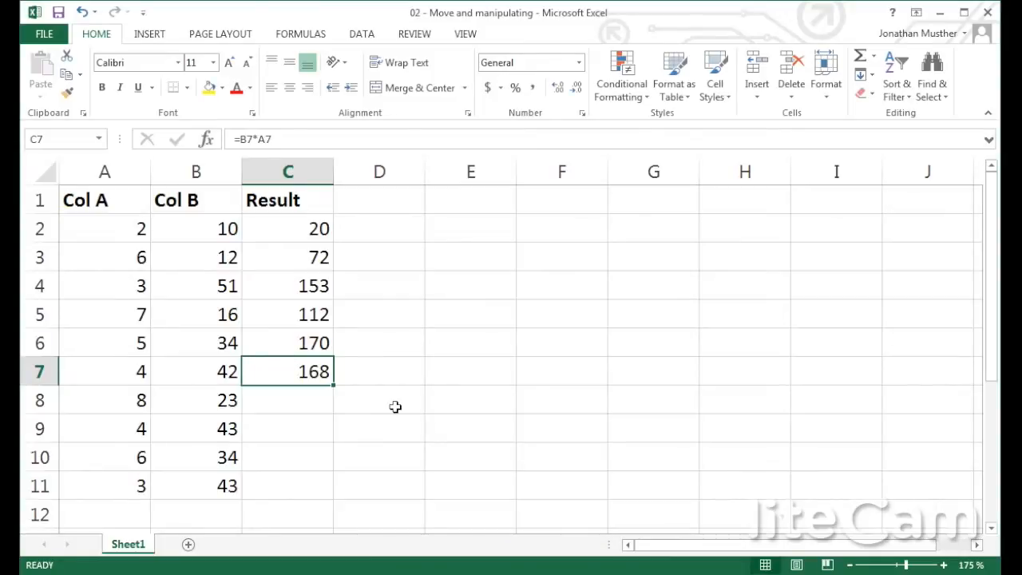
key("ctrl+z")
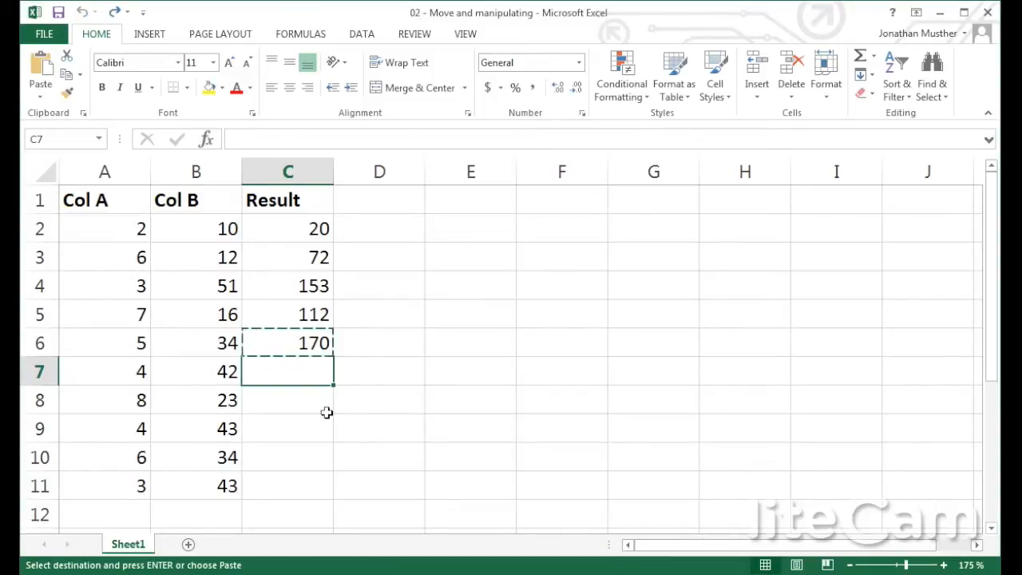
key("Escape")
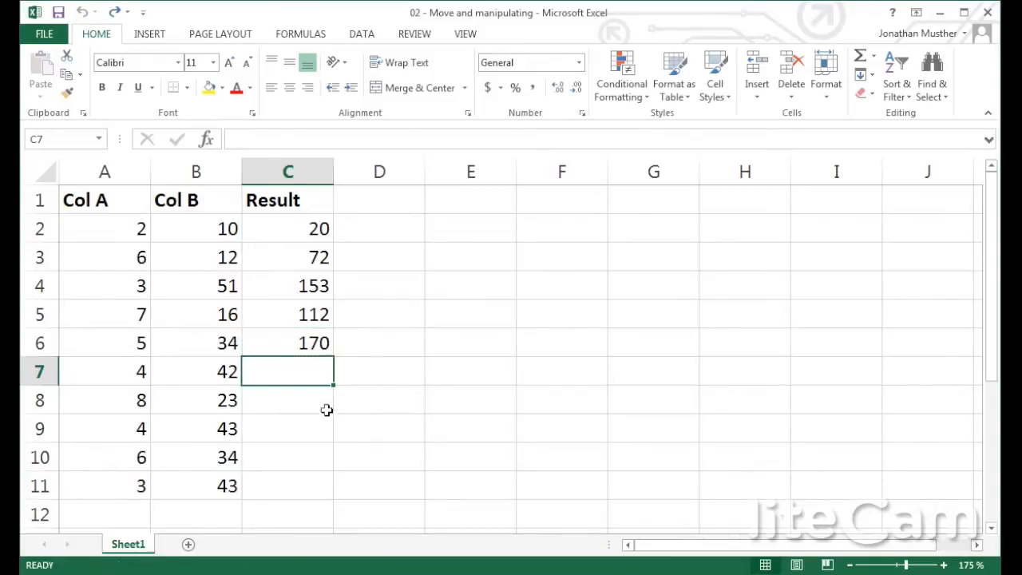
- Try moving the Result formula from C6 to C7 by cutting and pasting, and undo the move
left_click(314, 344)
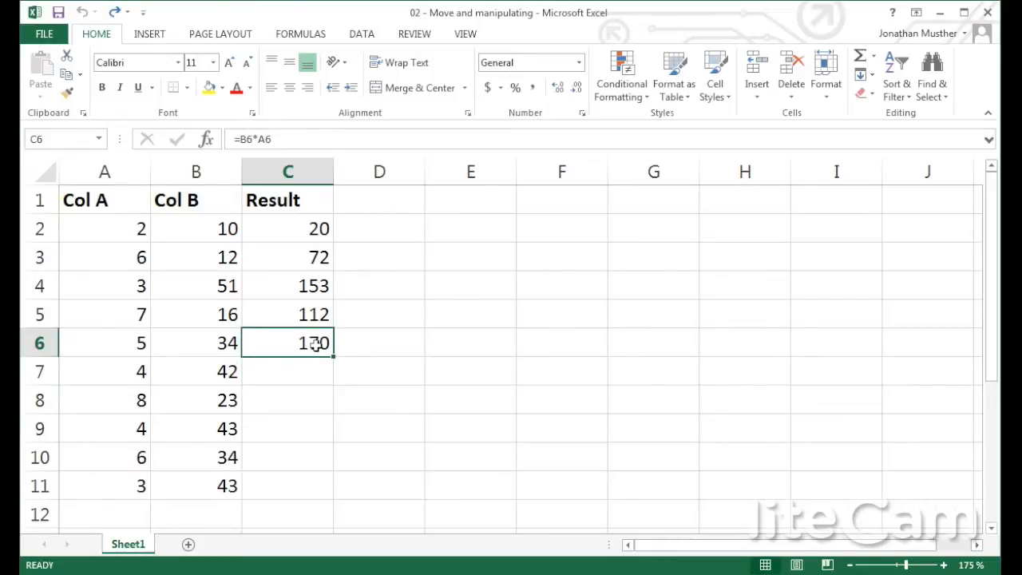
key("ctrl+c")
left_click(317, 374)
key("Return")
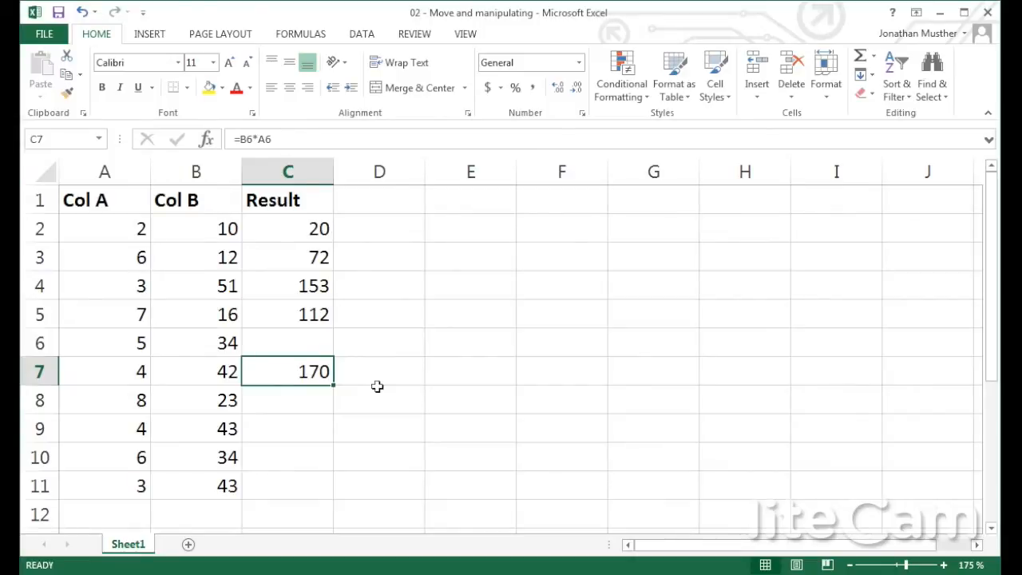
key("ctrl+z")
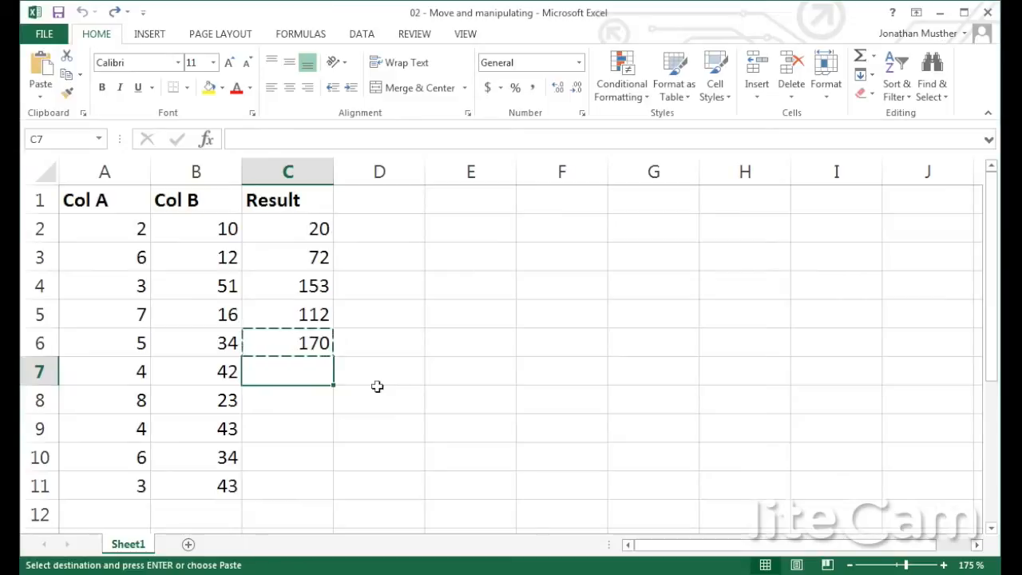
key("Escape")
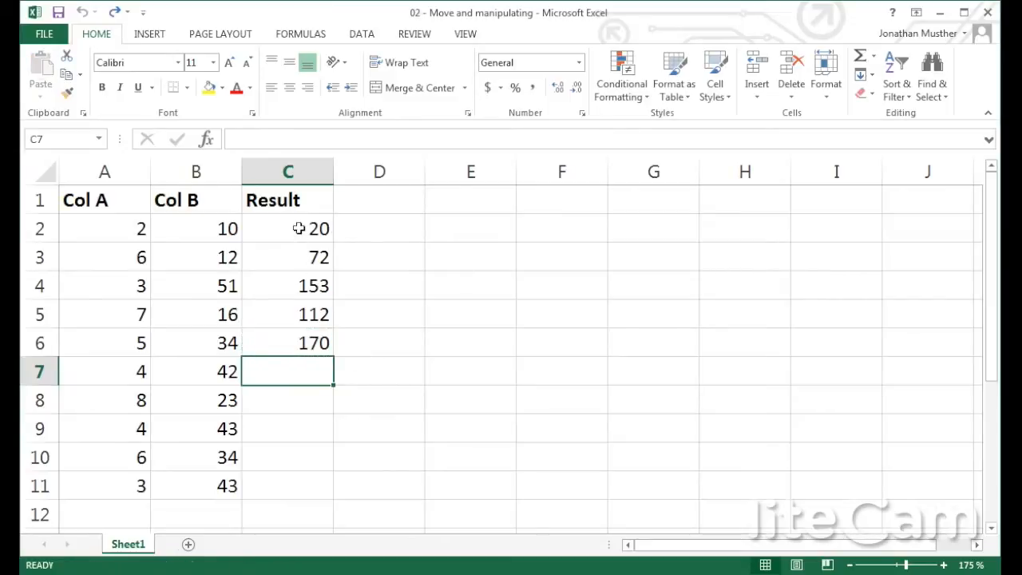
- Move the Col A values from A2:A11 to F2:F11, and check the Result formulas in C2 to C5
left_click_drag(121, 227, 114, 489)
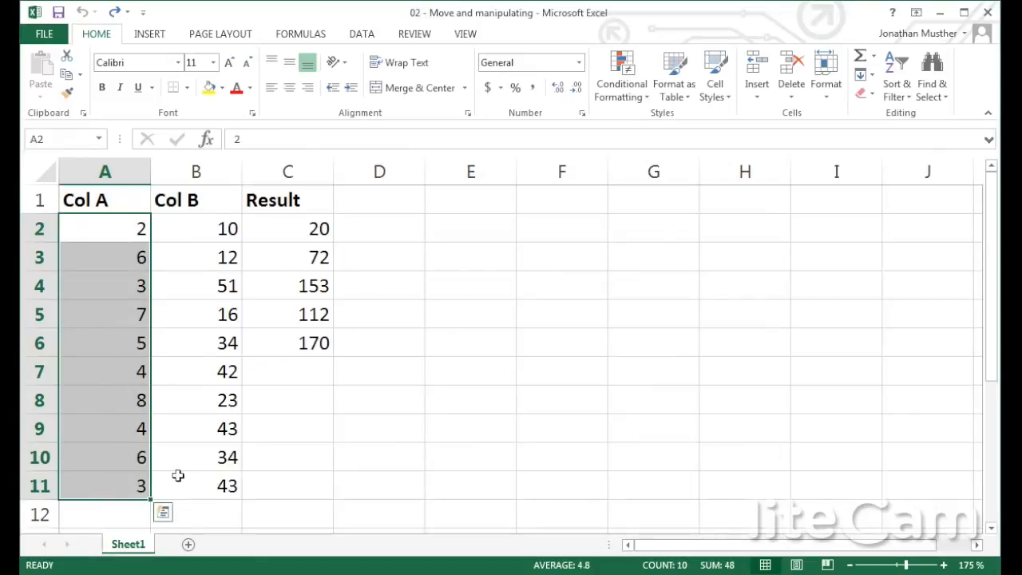
key("ctrl+x")
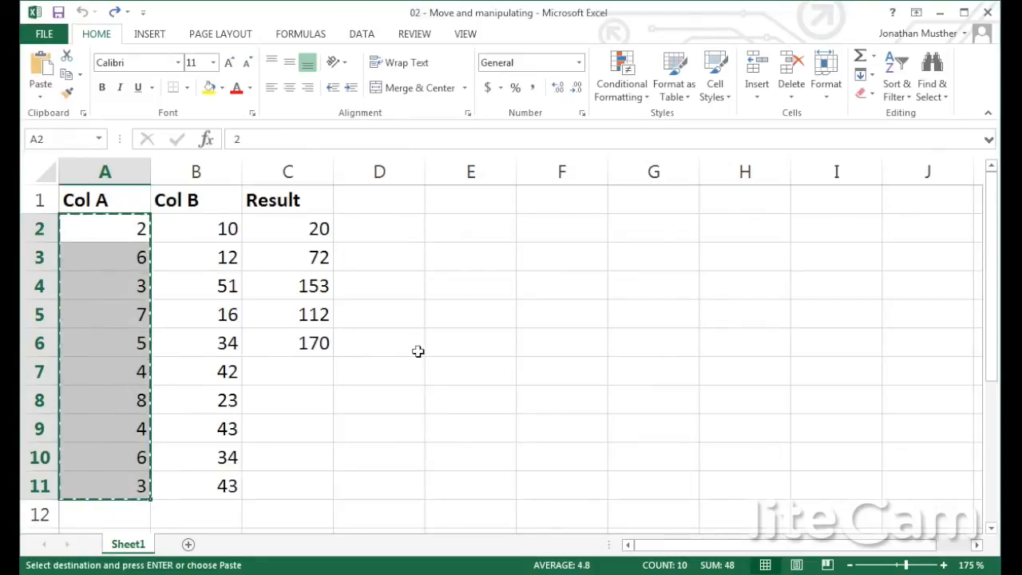
left_click(578, 224)
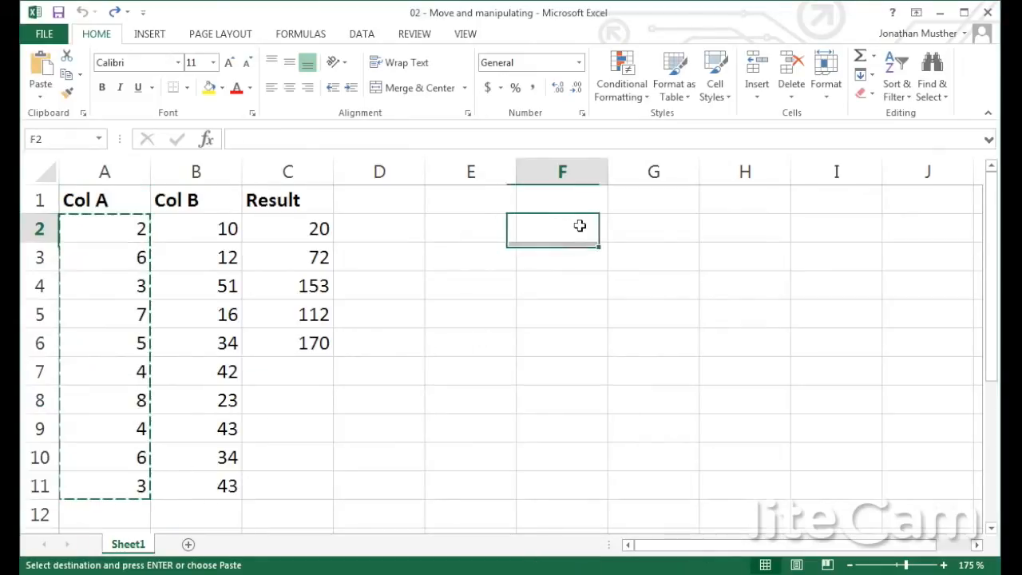
key("ctrl+v")
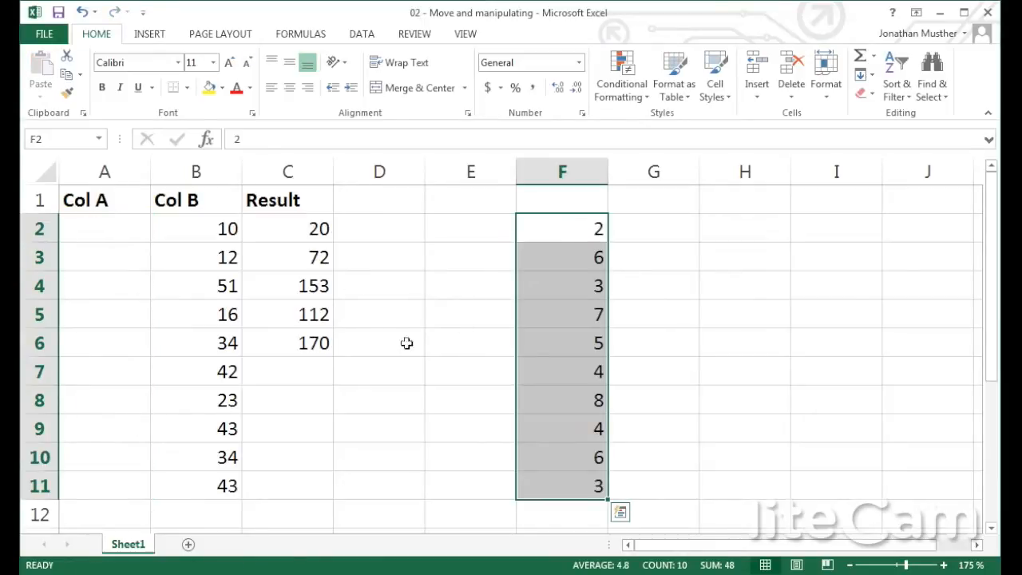
left_click(317, 231)
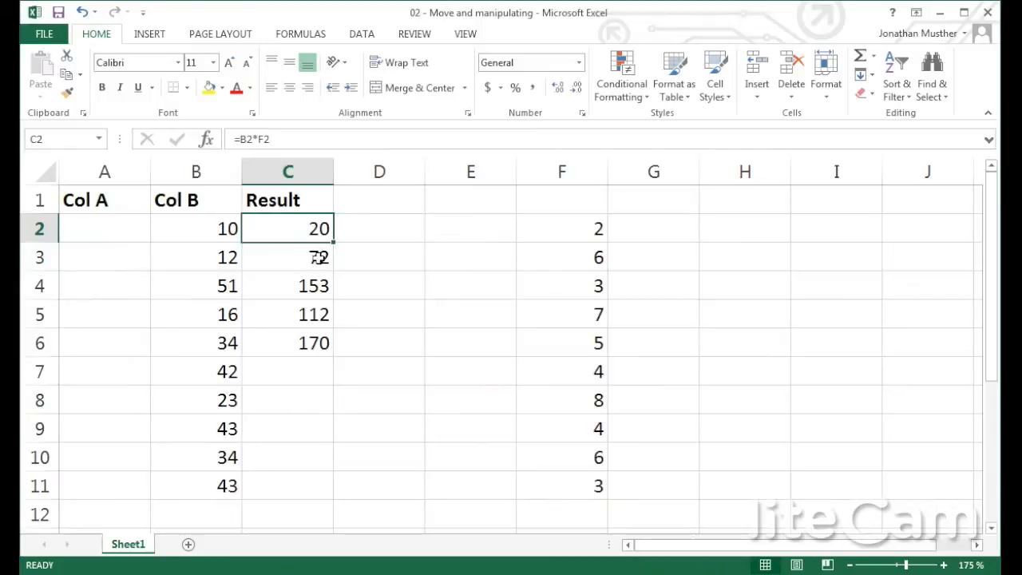
left_click(318, 264)
left_click(317, 291)
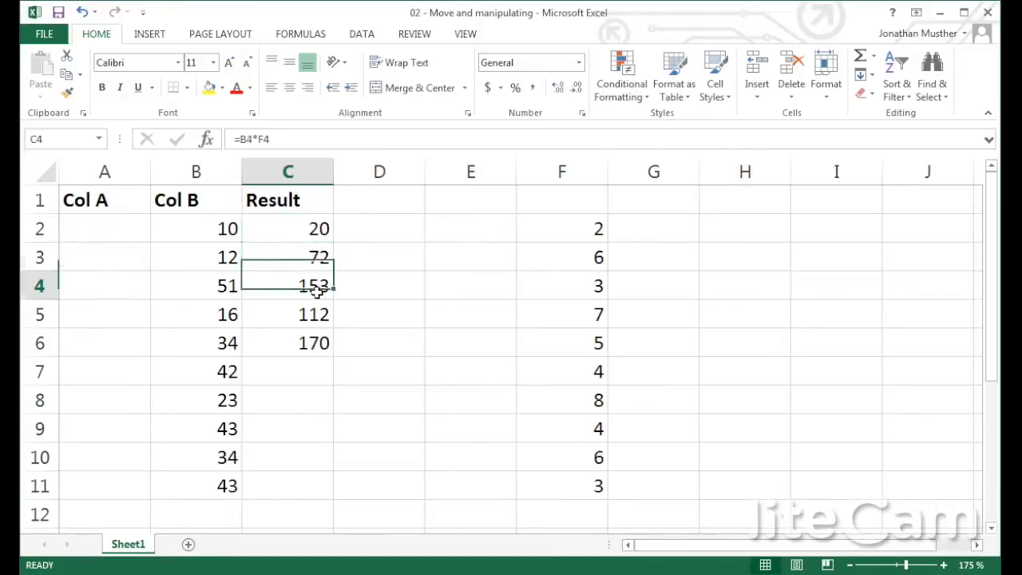
left_click(315, 315)
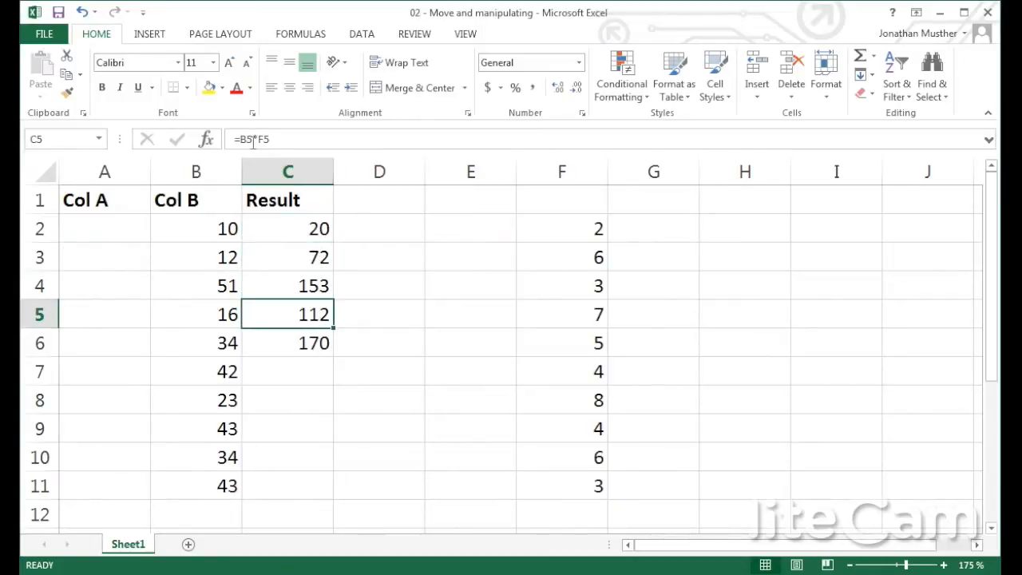
- Fill the Result formula from C6 down through C11, and check the filled formulas
left_click(315, 340)
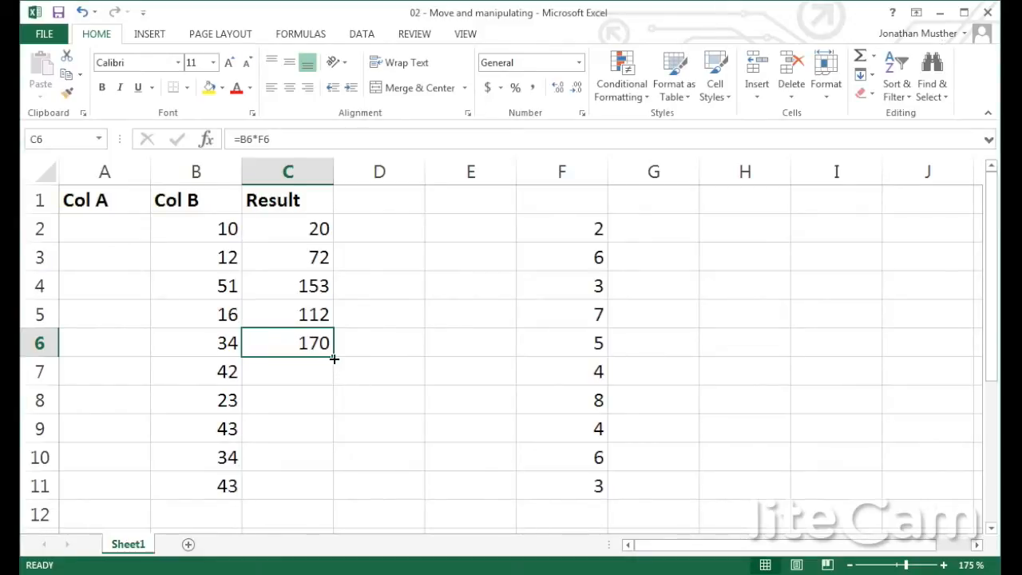
left_click_drag(333, 360, 331, 502)
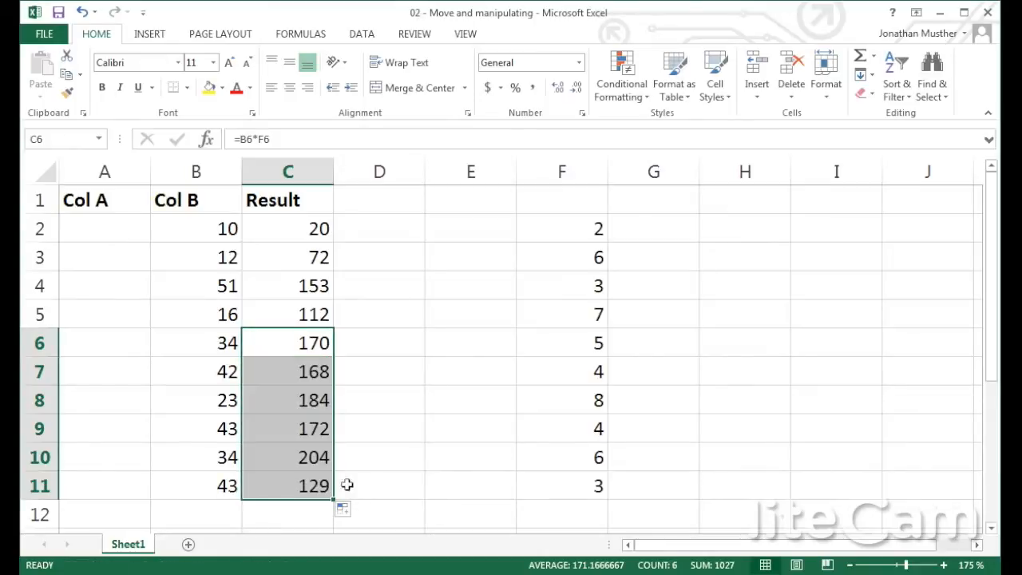
left_click(319, 483)
left_click(312, 456)
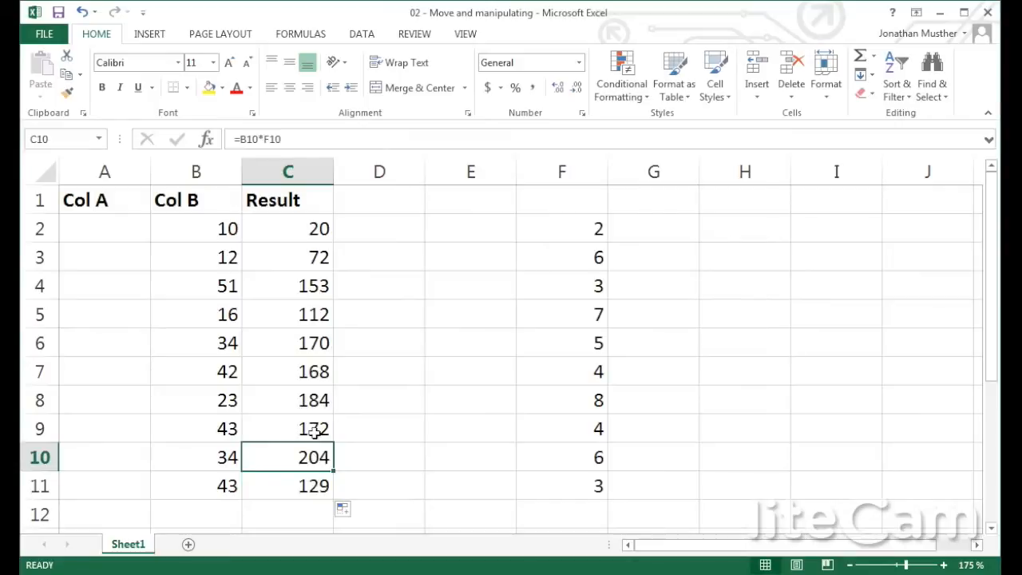
left_click(313, 431)
left_click(433, 518)
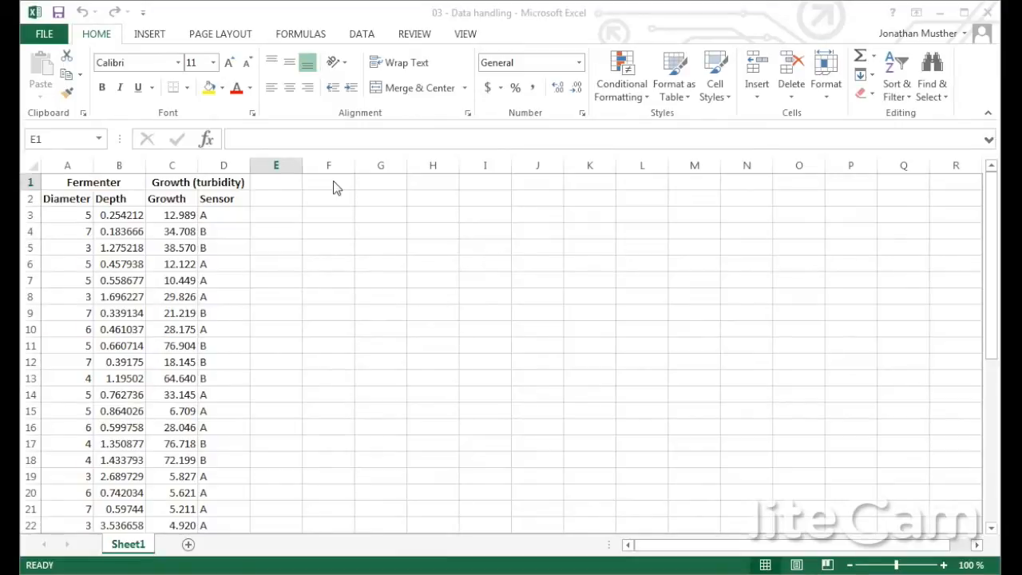
- Merge and centre F1:G1, and enter the heading Summary data in it
left_click_drag(340, 180, 384, 182)
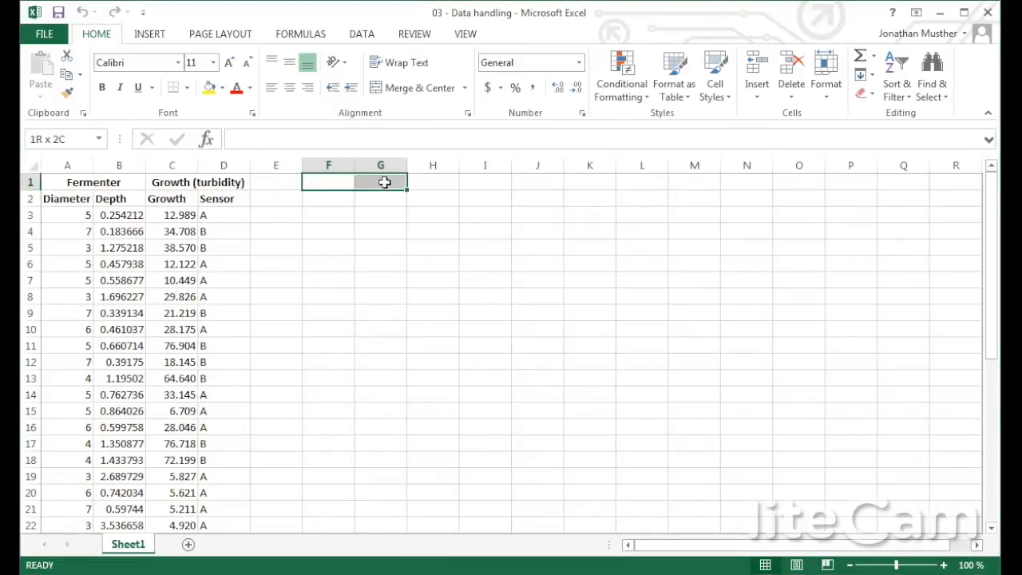
left_click(407, 91)
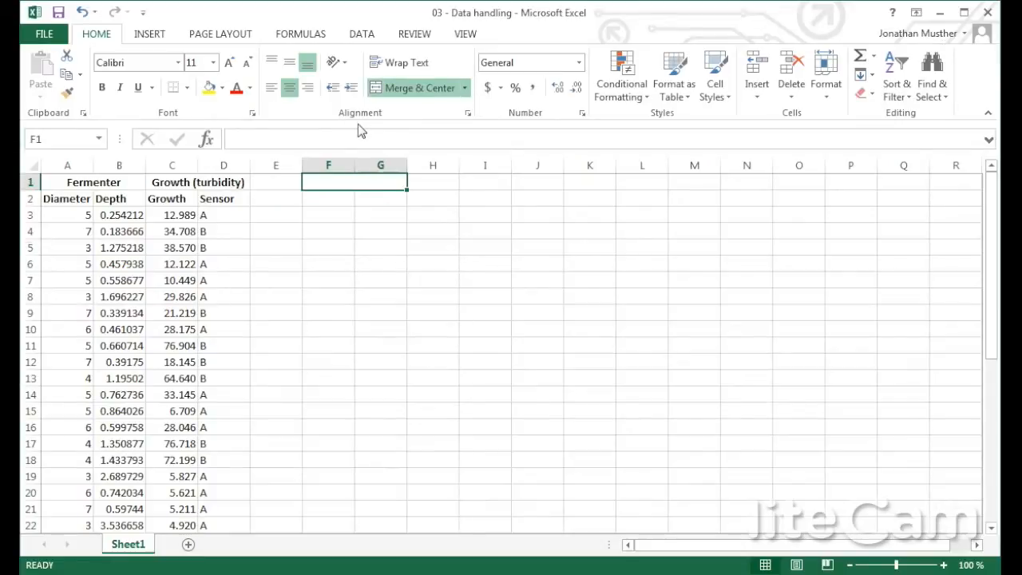
type("su")
key("BackSpace")
key("BackSpace")
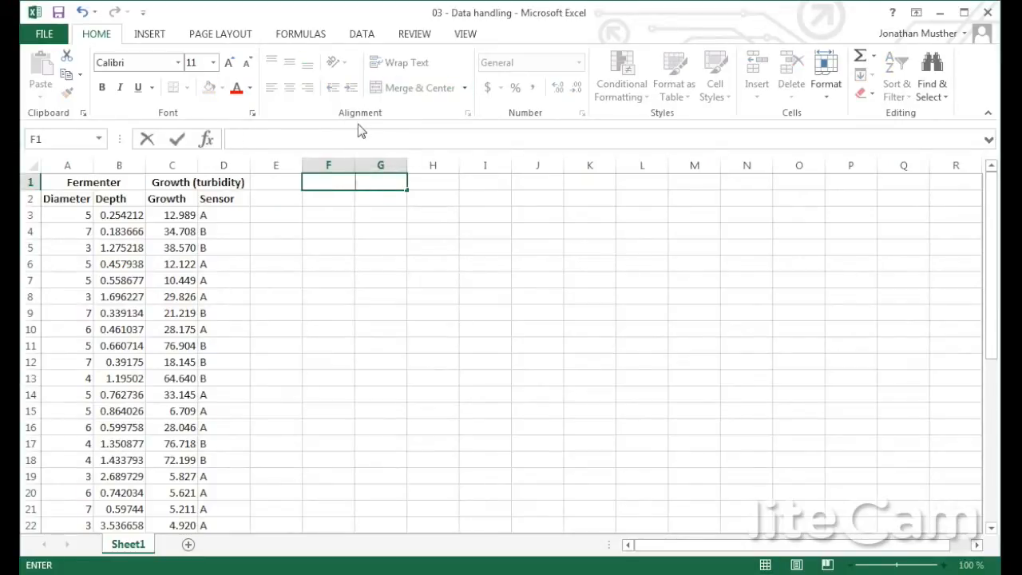
type("Summary data")
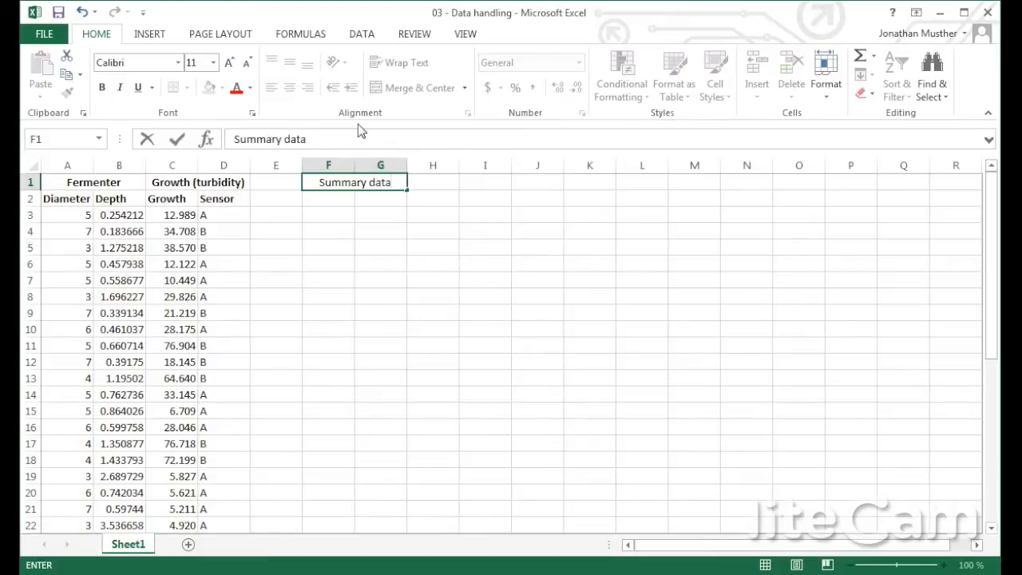
key("Return")
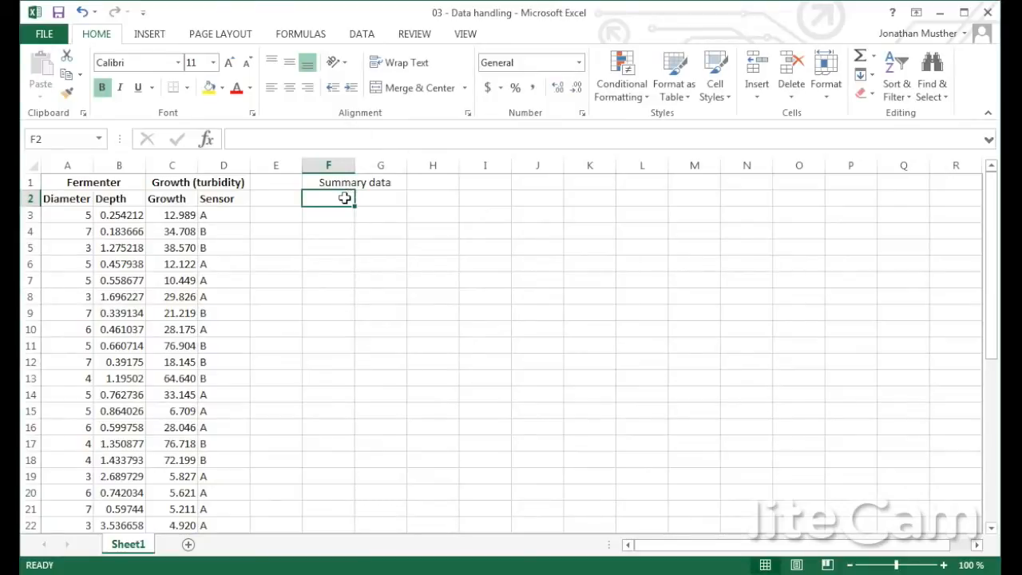
- Enter the column headings Volume in F2 and Growth in G2 under the Summary data heading
type("Volume")
key("Return")
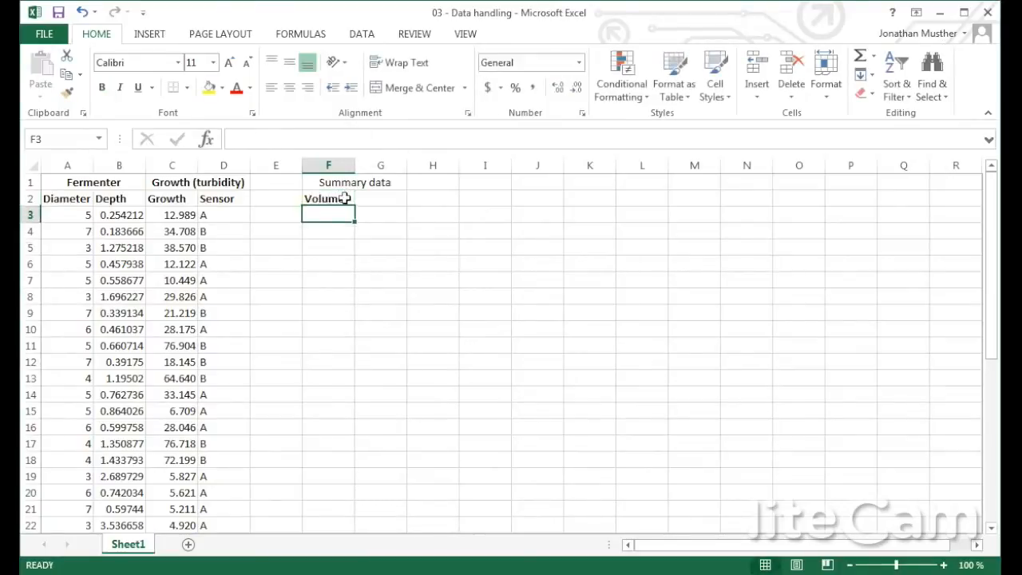
key("Up")
key("Right")
type("Growth")
key("Return")
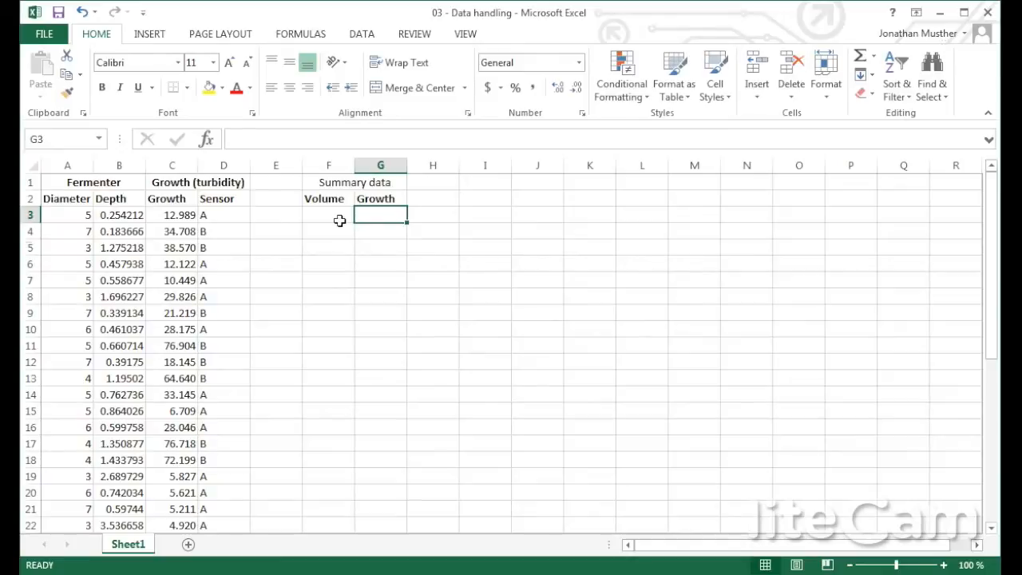
- Enter the cylinder volume formula =PI()*(A3/2)^2*B3 in F3 and check it
left_click(344, 215)
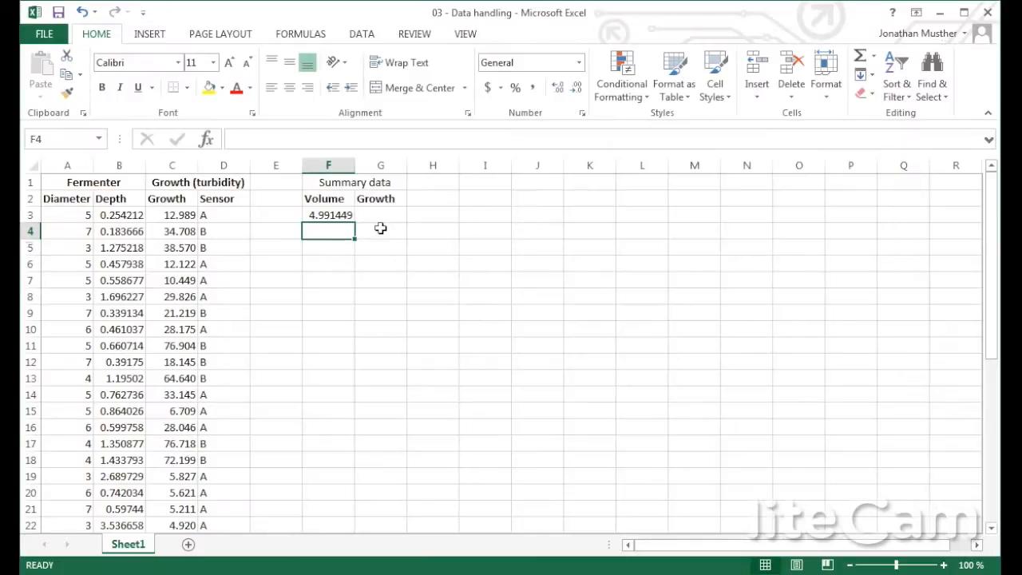
left_click(339, 217)
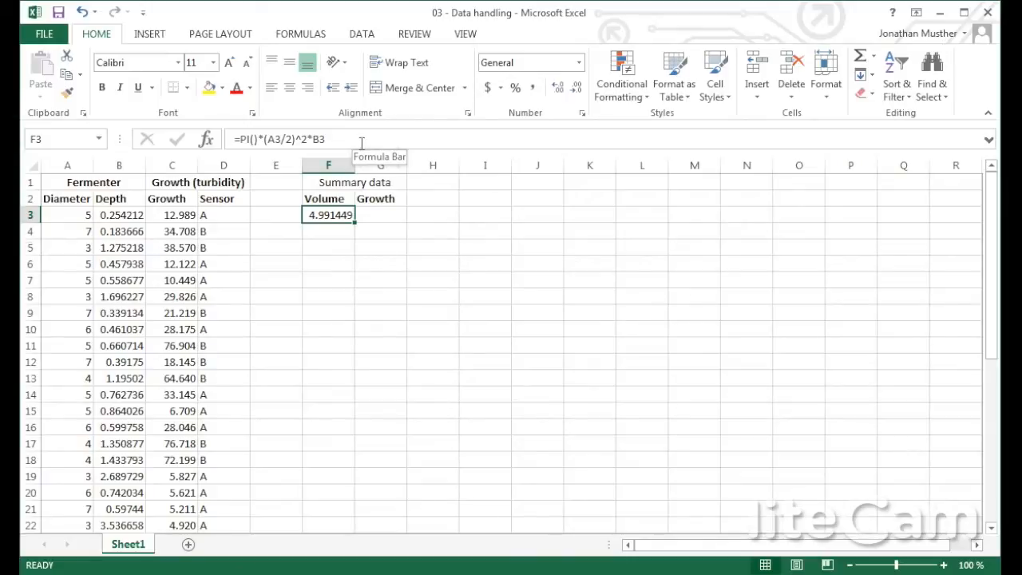
left_click(338, 237)
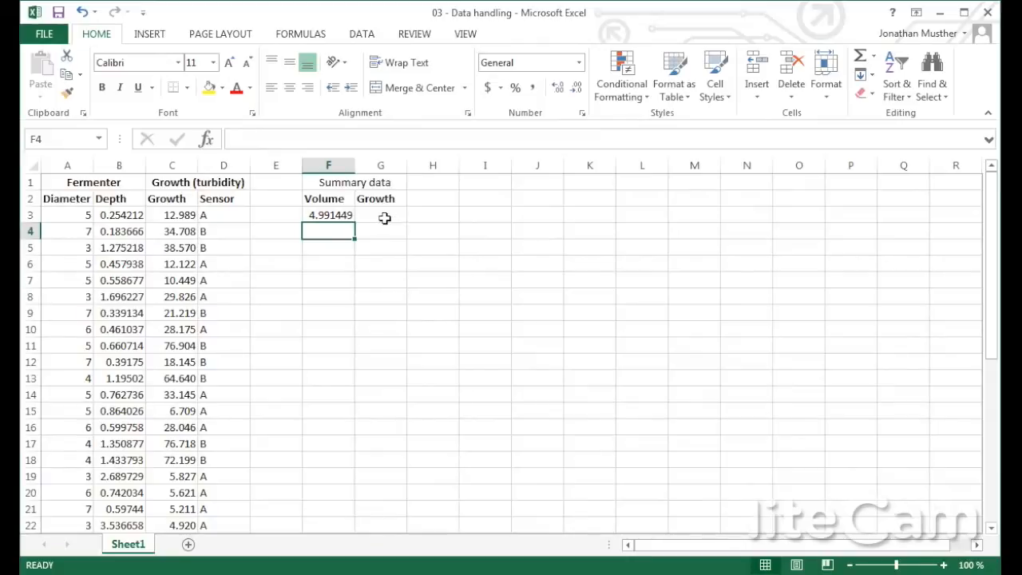
- Enter the sensor-corrected growth formula =IF(D3="A",C3,C3/2.4) in G3
left_click(384, 218)
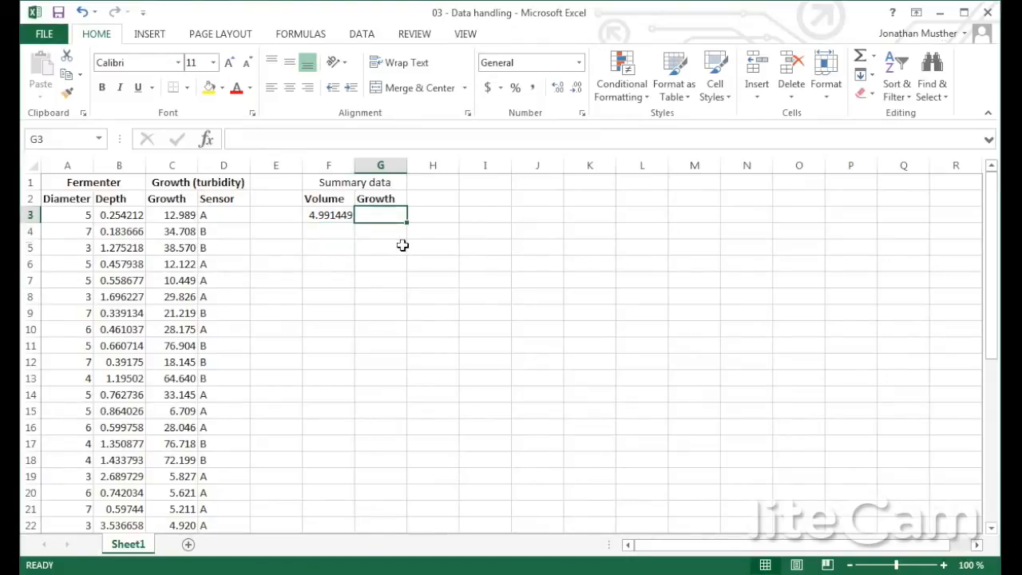
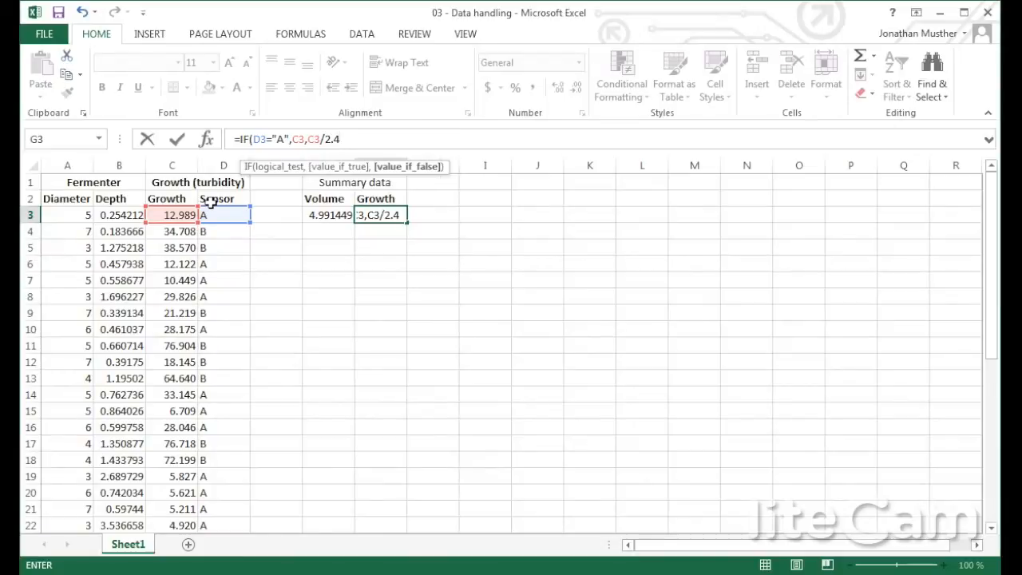
type(")")
key("Return")
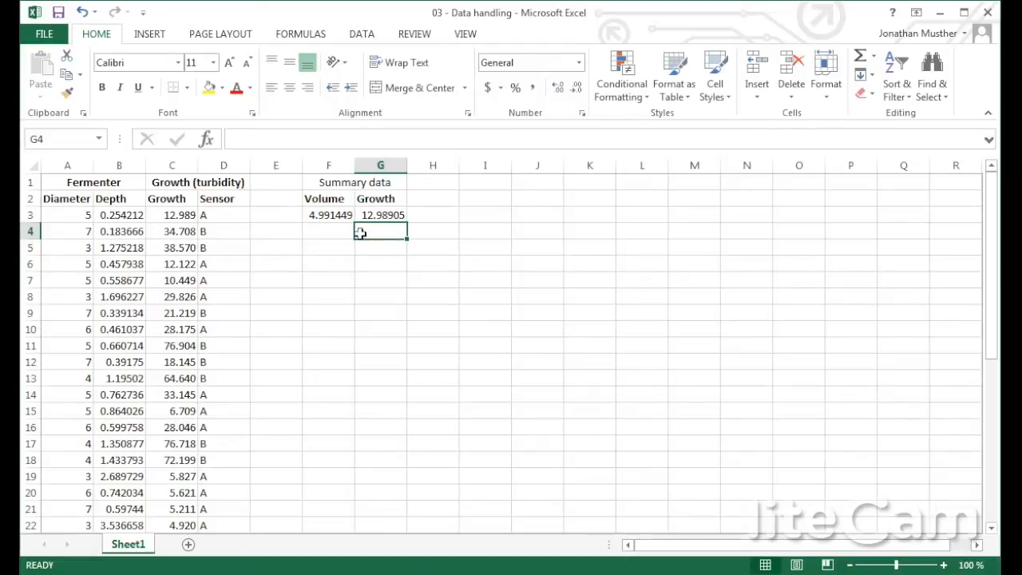
- Fill the Volume and Growth formulas from F3:G3 down through row 41, and look over the filled columns
left_click_drag(340, 217, 388, 487)
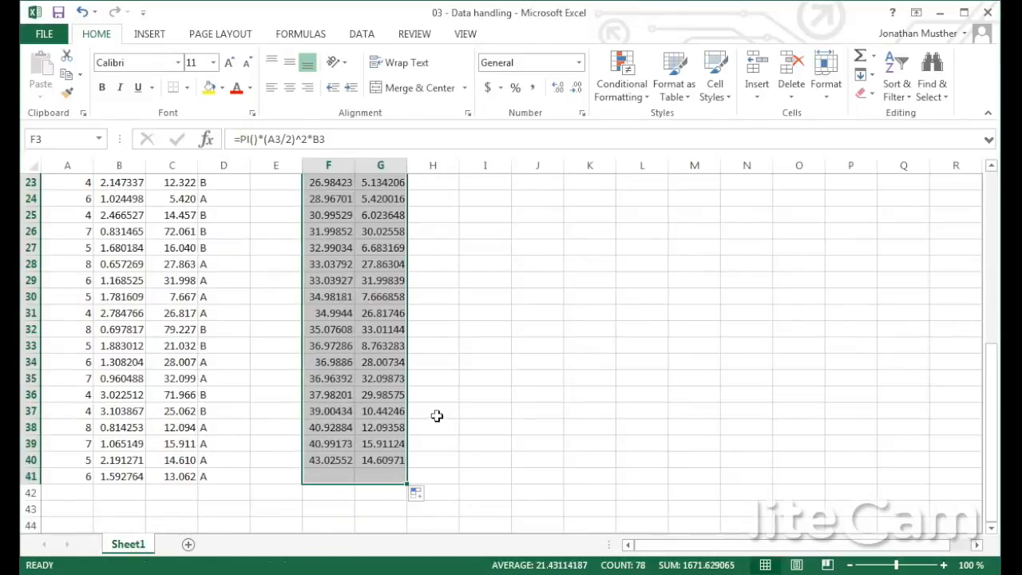
left_click(452, 399)
scroll(452, 399, "down", 6)
scroll(452, 401, "up", 8)
scroll(456, 414, "up", 5)
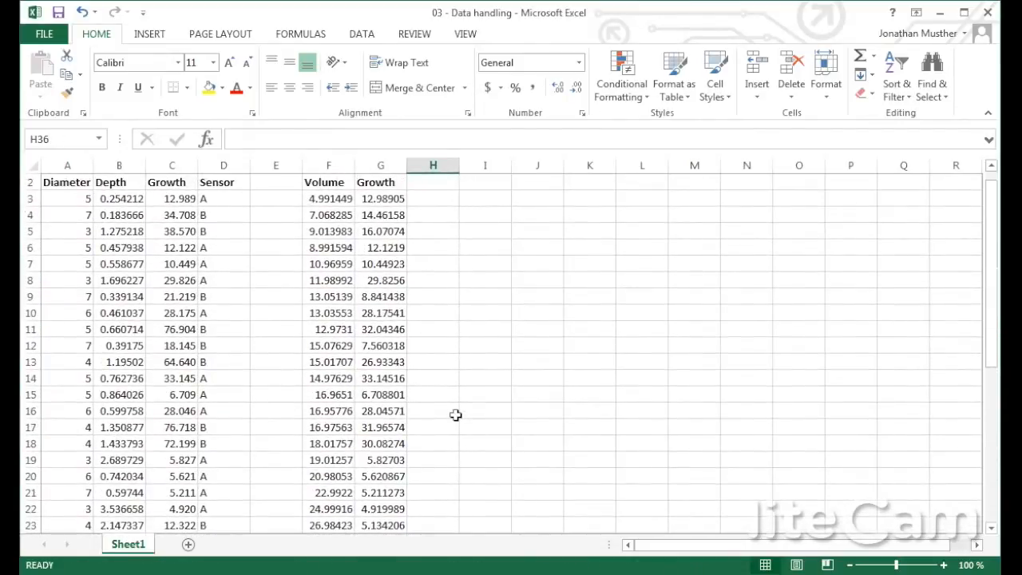
- Compare the Growth formulas in G19 and G23 with the original turbidity values in C19 and C23 for sensors A and B
scroll(455, 415, "down", 1)
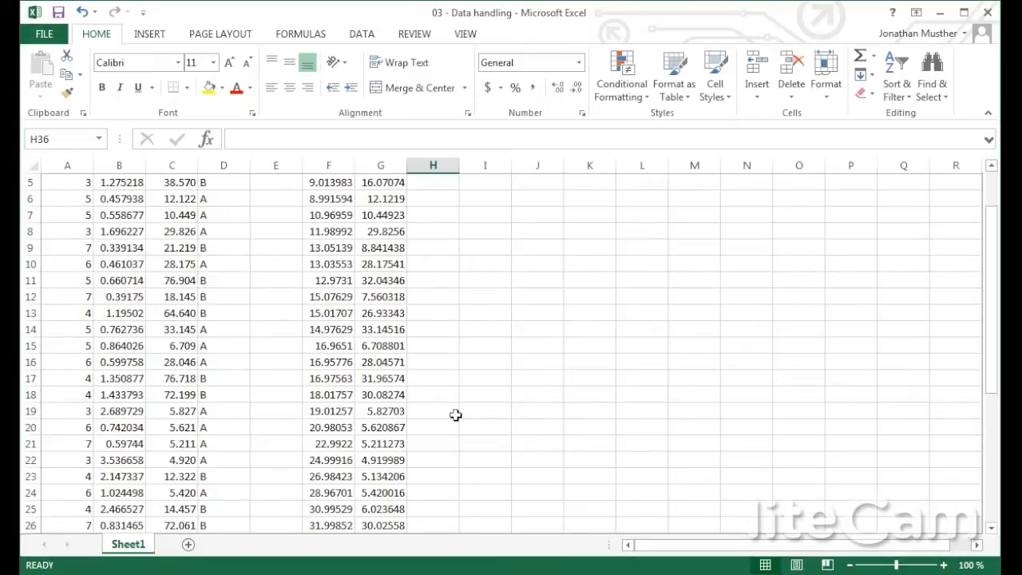
left_click(385, 412)
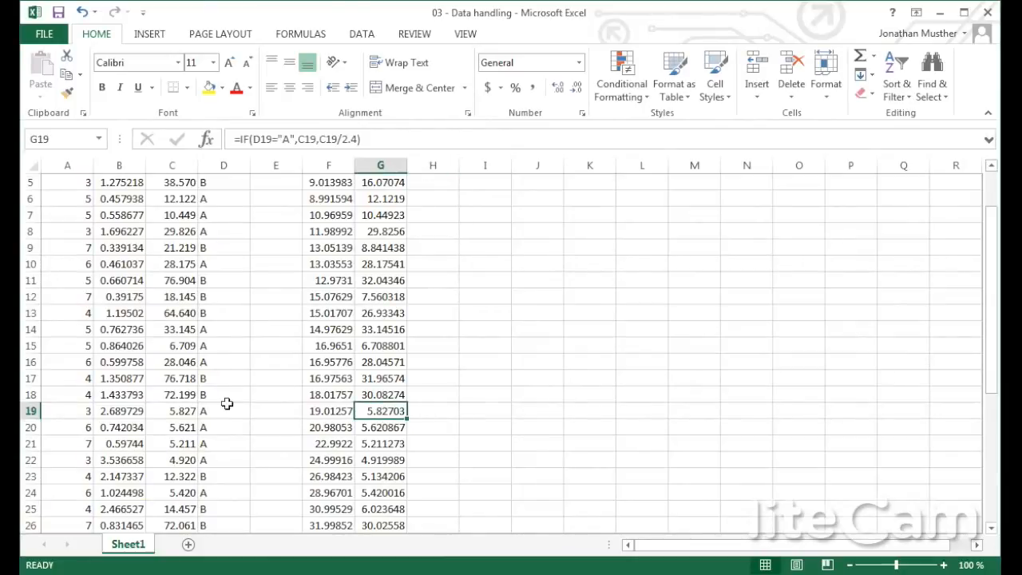
left_click(183, 411)
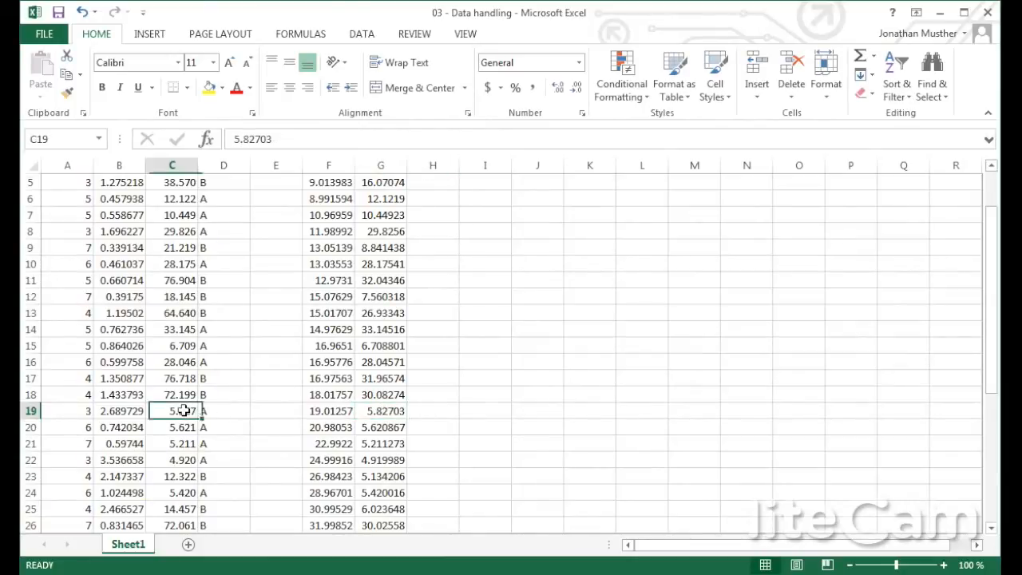
left_click(389, 412)
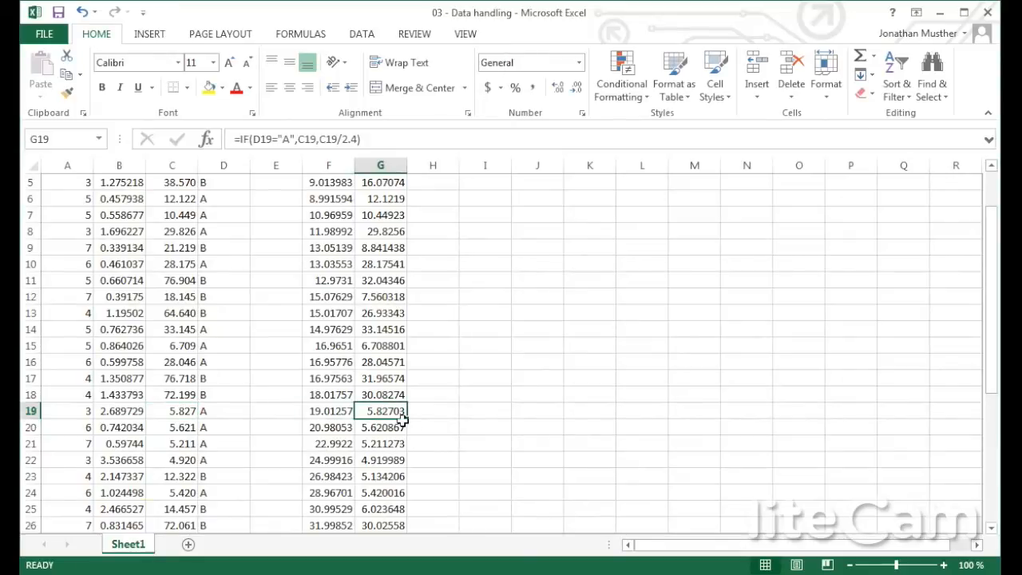
left_click(389, 477)
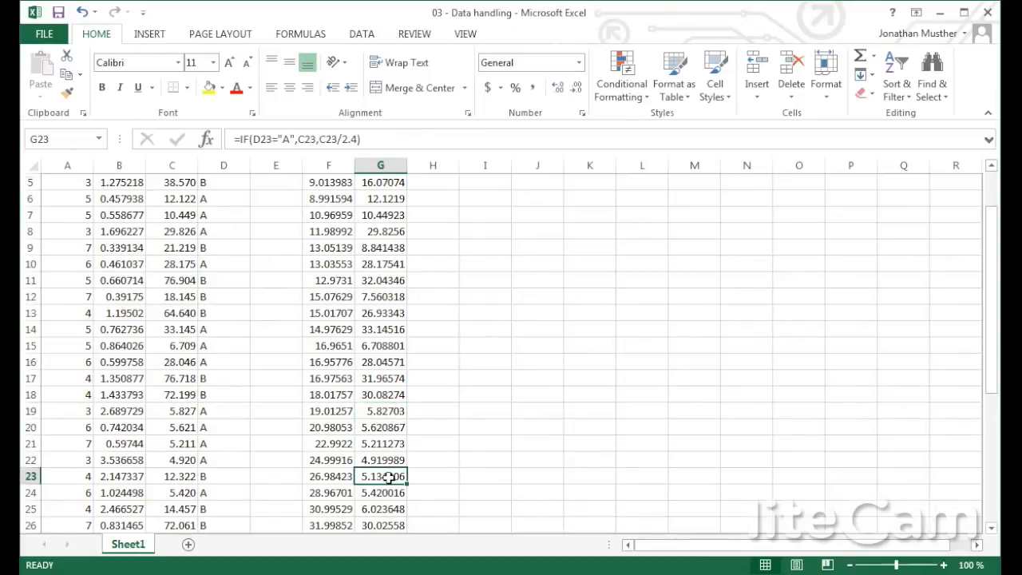
left_click(189, 477)
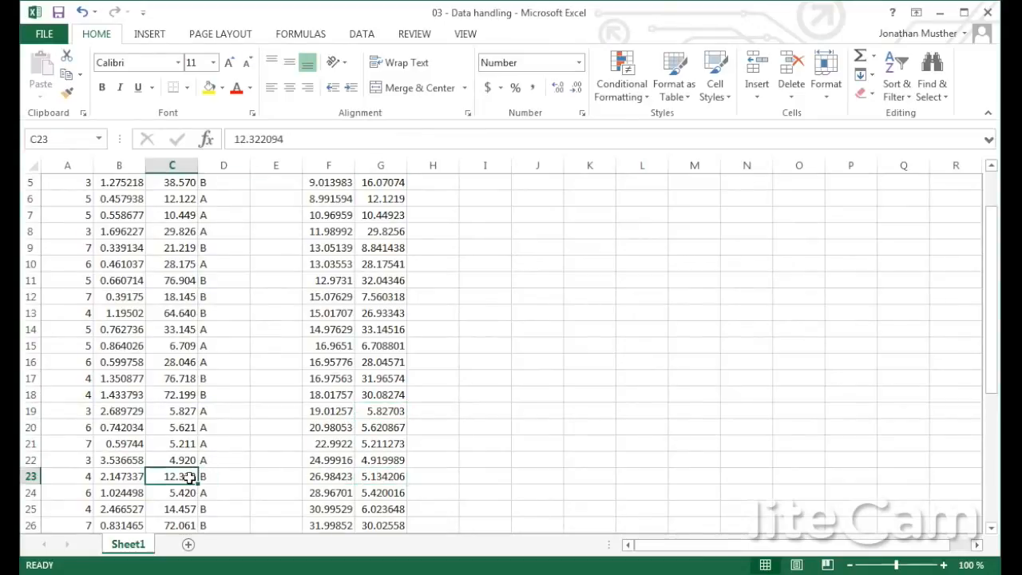
left_click(382, 477)
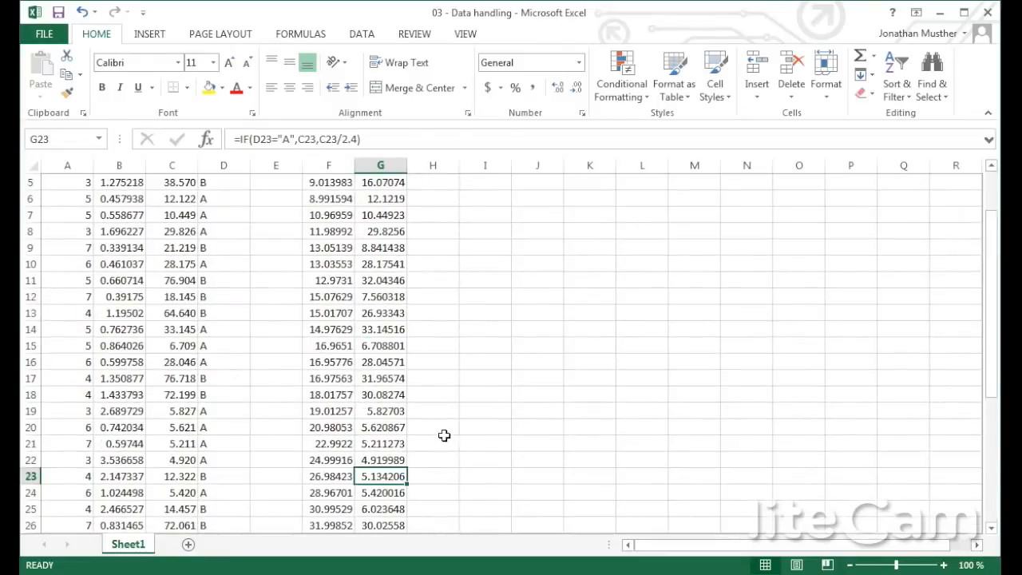
scroll(444, 436, "up", 2)
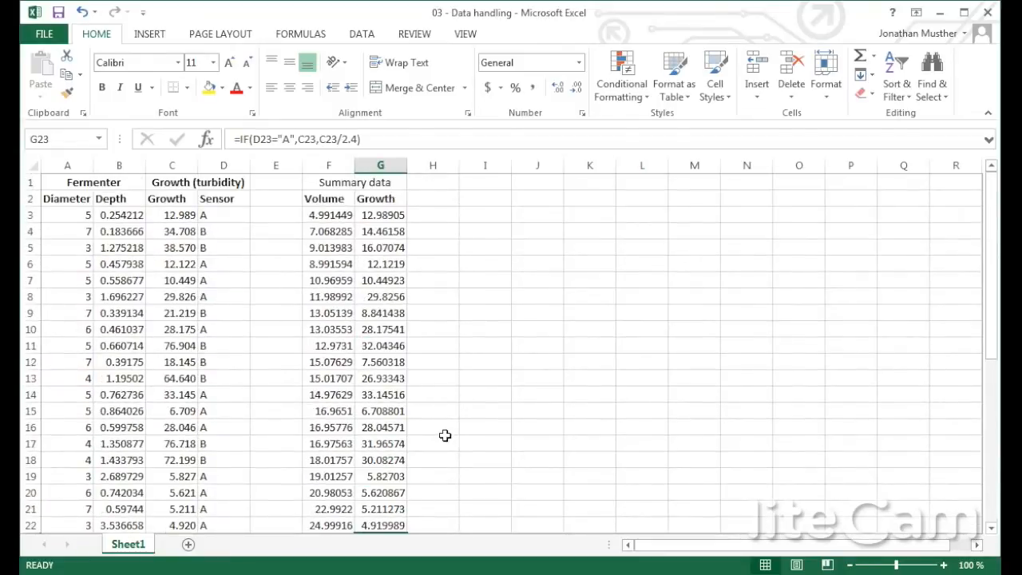
left_click(438, 185)
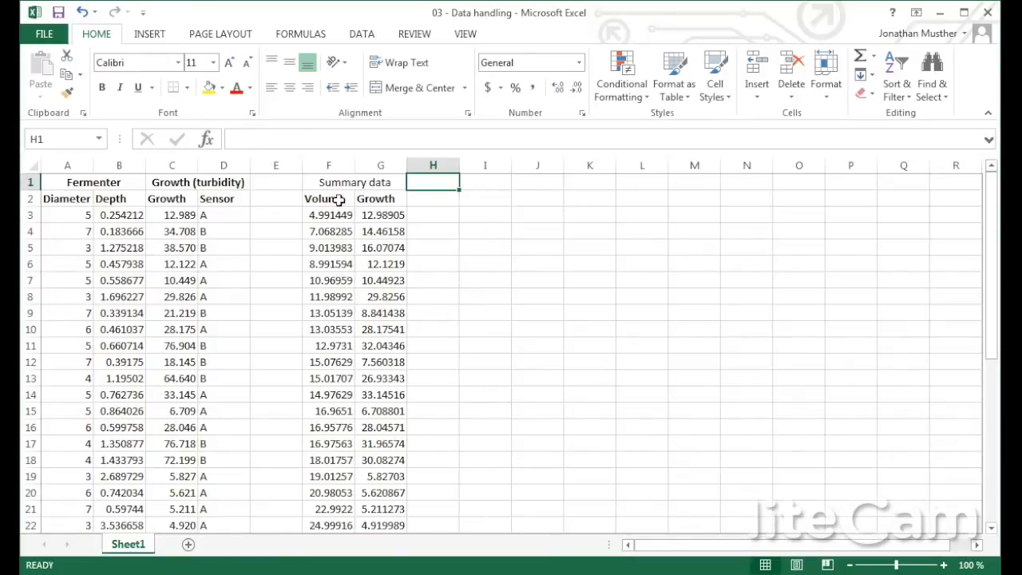
- Insert a markers-only scatter chart of the Volume and Growth data in F2:G41, and place it beside the summary table
left_click_drag(333, 200, 375, 493)
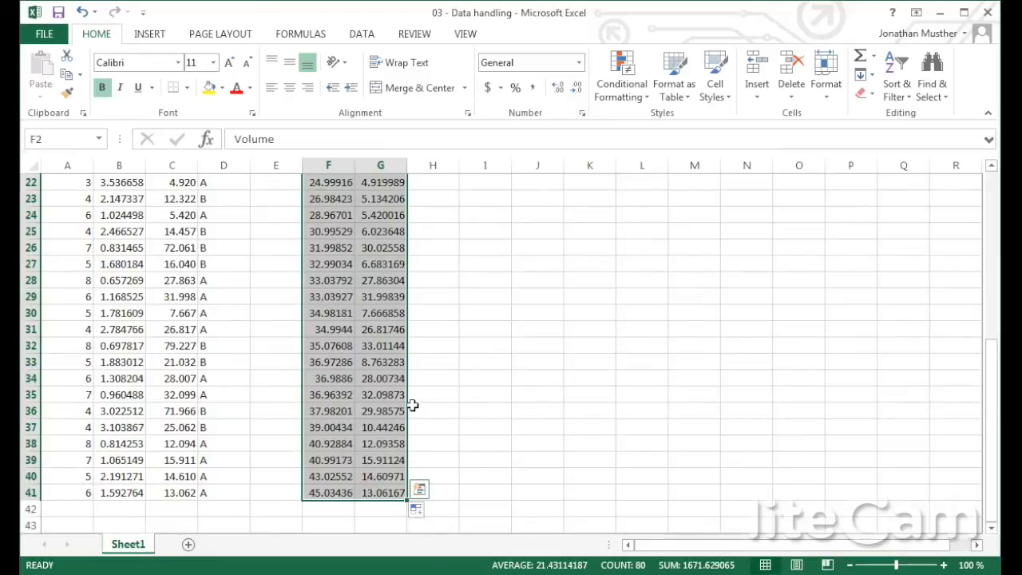
scroll(415, 405, "up", 7)
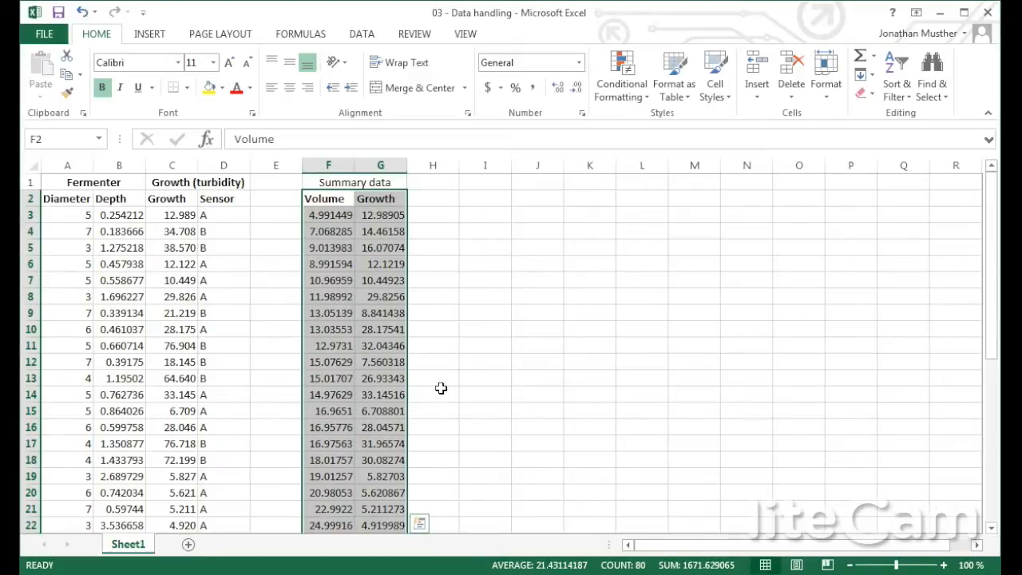
left_click(160, 34)
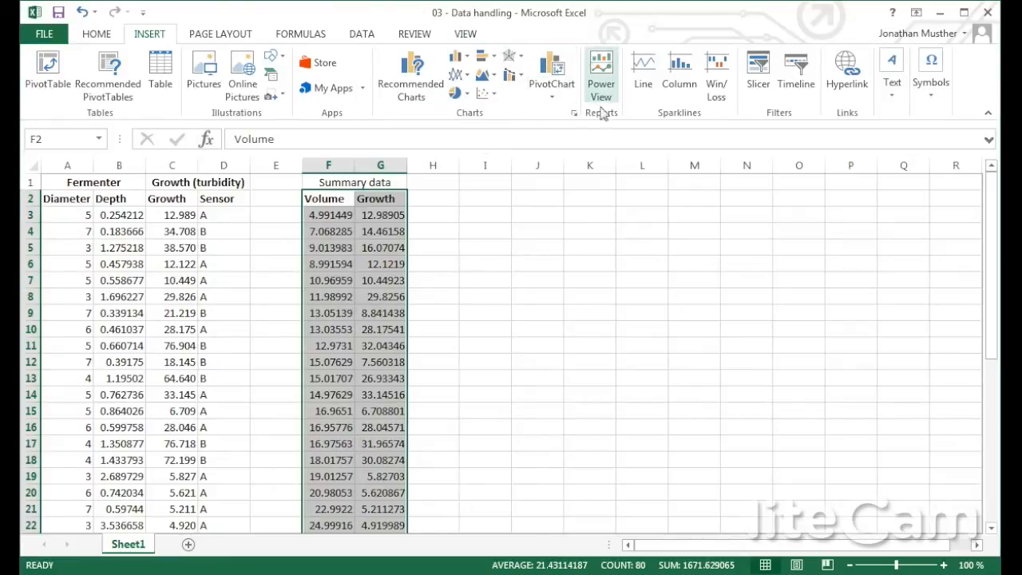
left_click(487, 98)
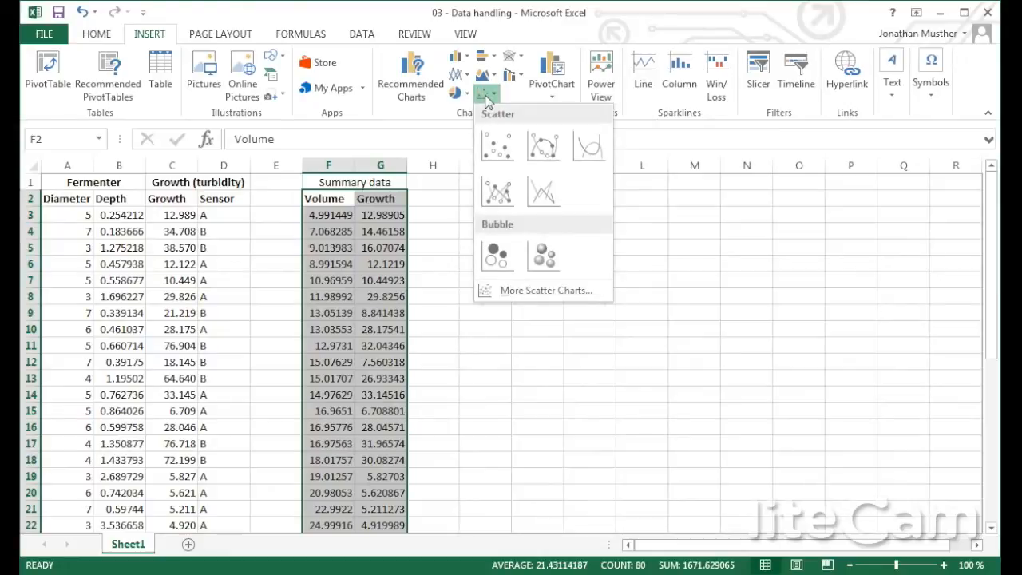
left_click(497, 148)
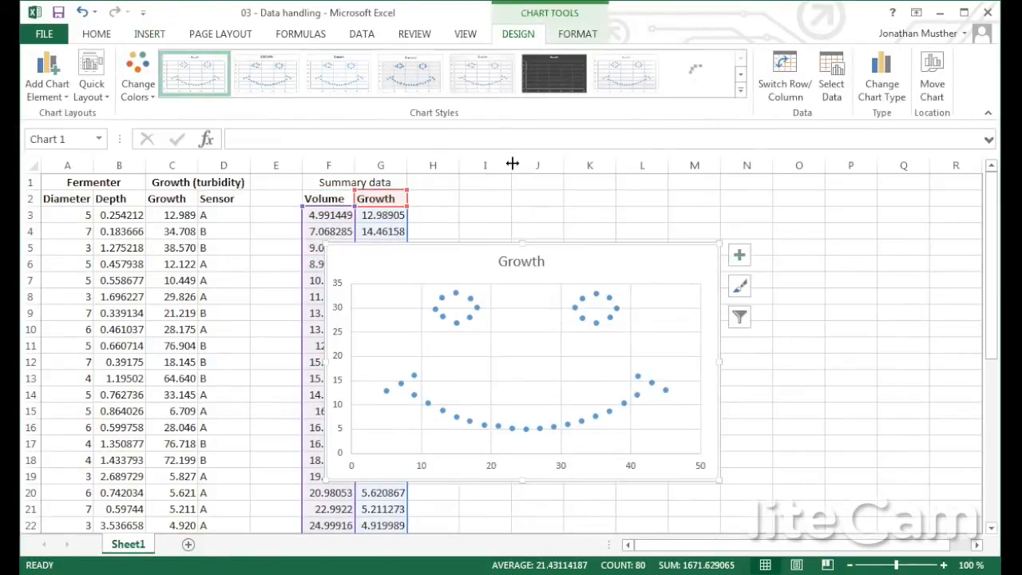
left_click_drag(617, 240, 789, 210)
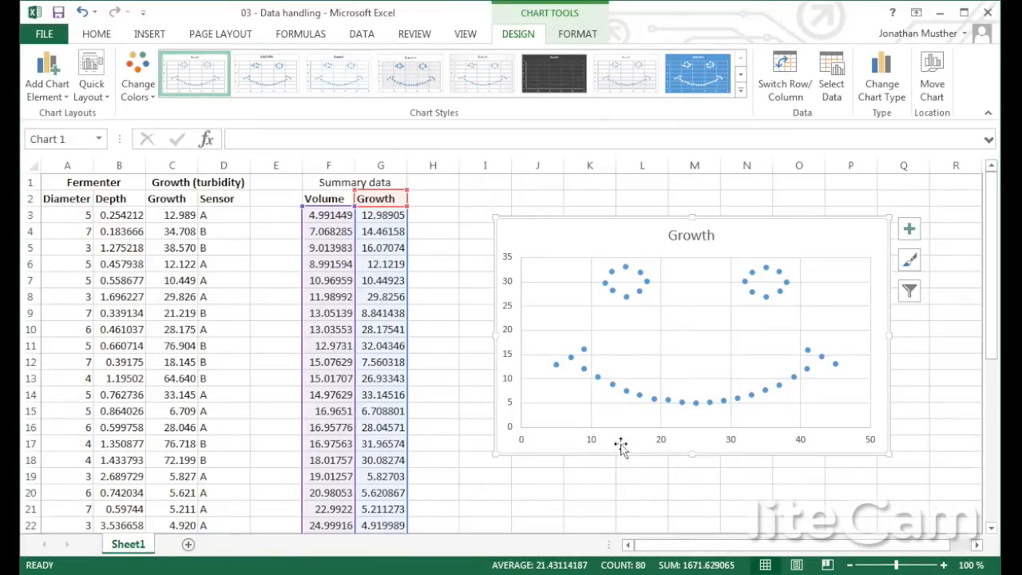
- Deselect and reselect the Growth chart to examine the chart tools available with its selection
left_click(614, 476)
left_click(623, 441)
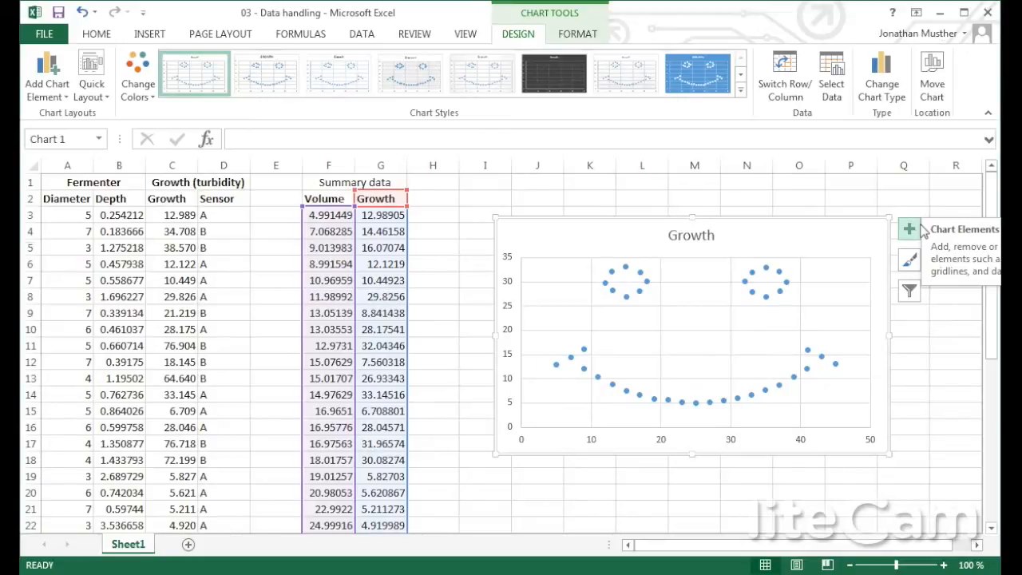
left_click(835, 197)
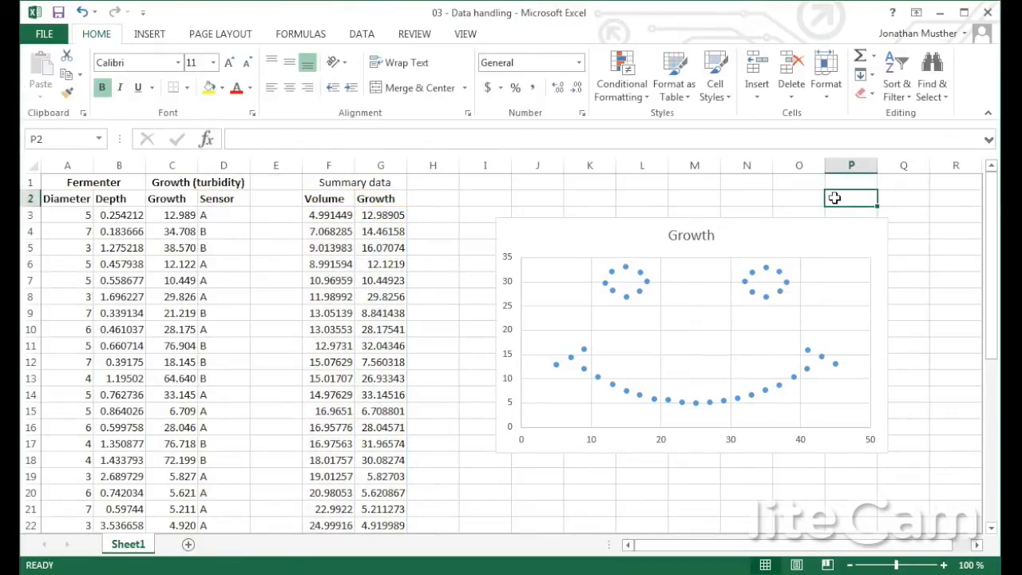
left_click(836, 231)
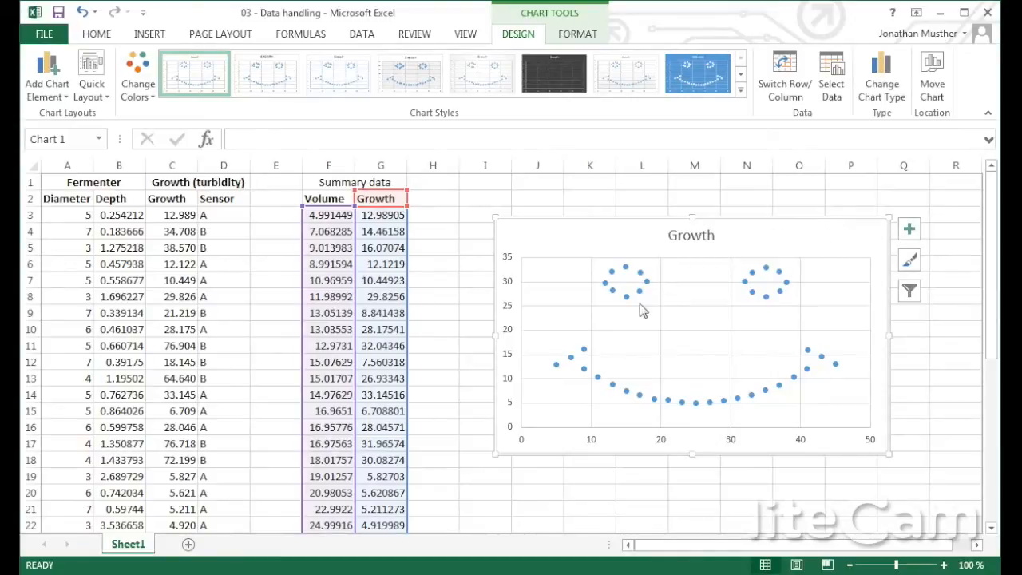
- Open the formatting options of the chart's vertical axis, review the bounds, units and scale settings, and close them
double_click(515, 311)
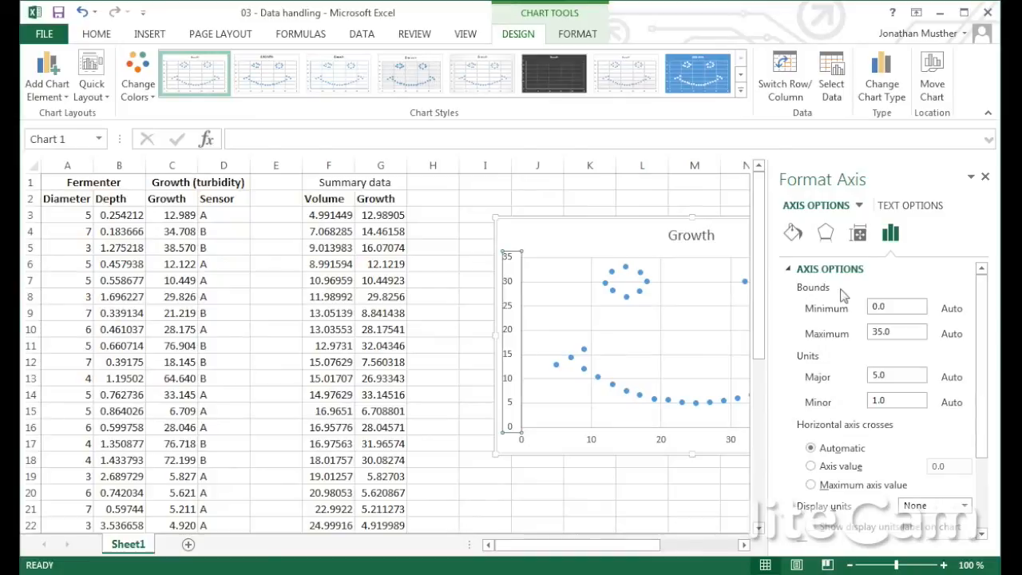
scroll(881, 353, "down", 3)
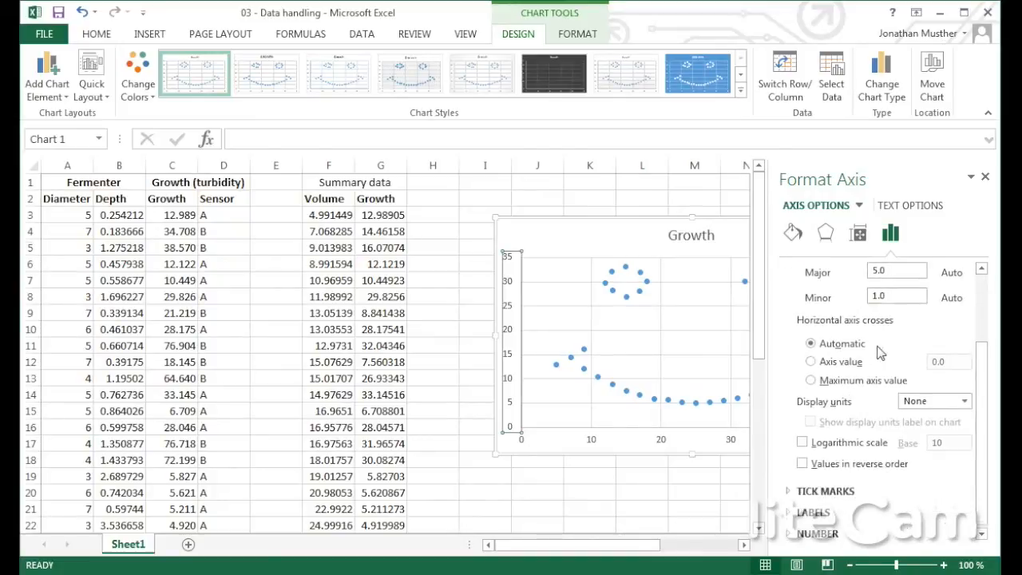
scroll(881, 354, "up", 3)
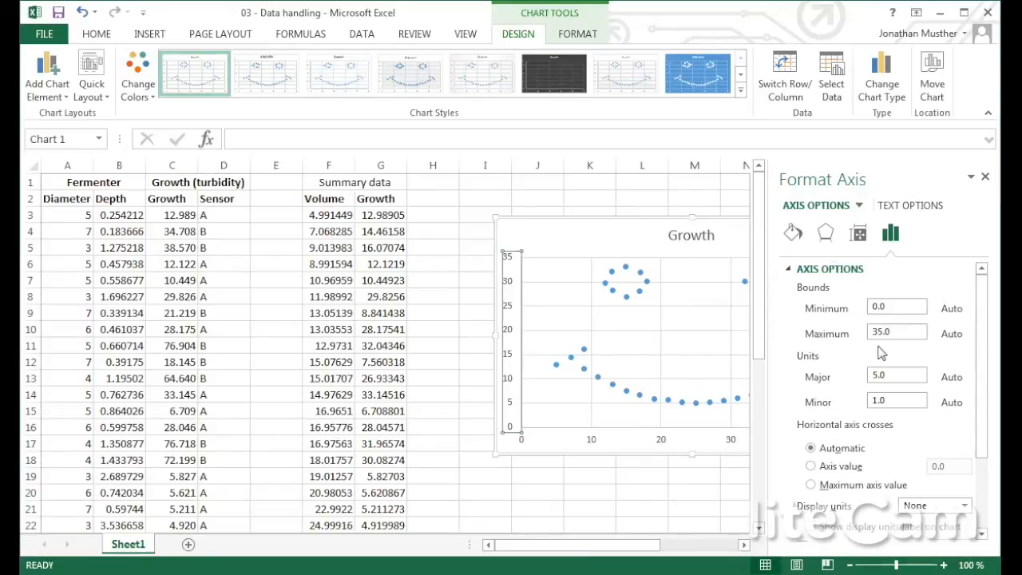
left_click(985, 177)
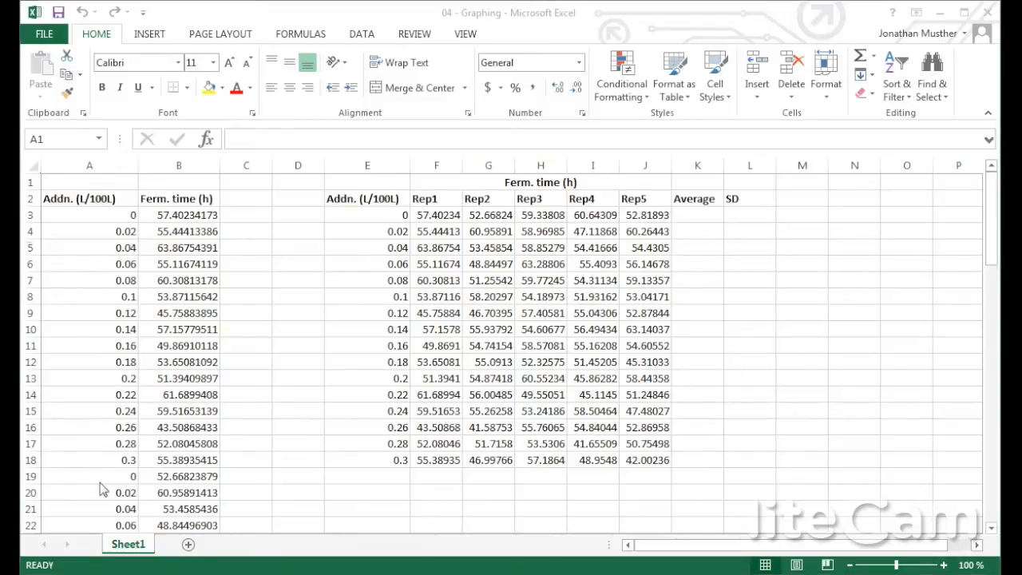
- Insert a markers-only scatter chart of the addition rate and fermentation time data in A2:B82, and move it slightly farther from the data
scroll(102, 487, "down", 7)
scroll(100, 483, "down", 11)
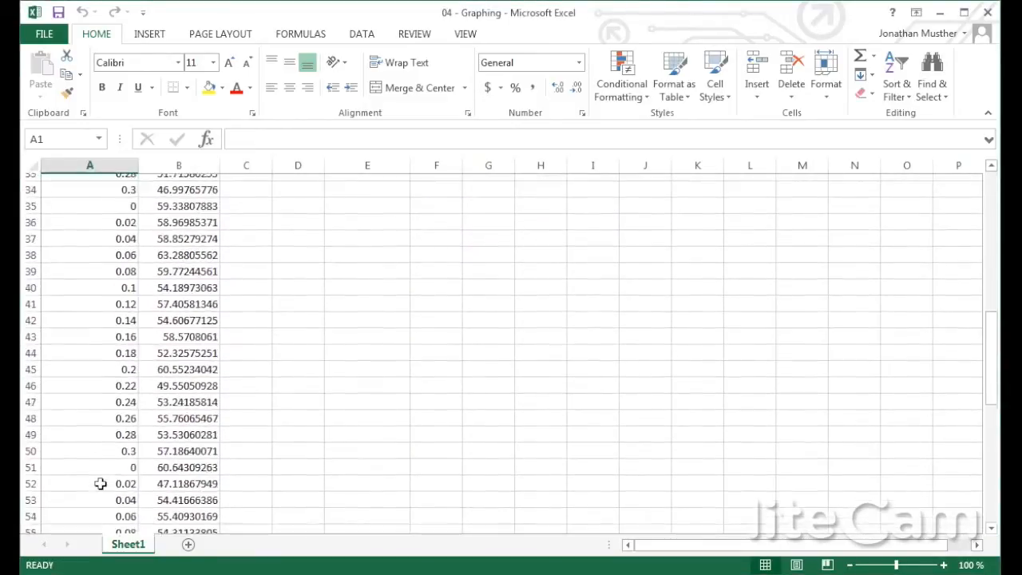
scroll(101, 484, "up", 18)
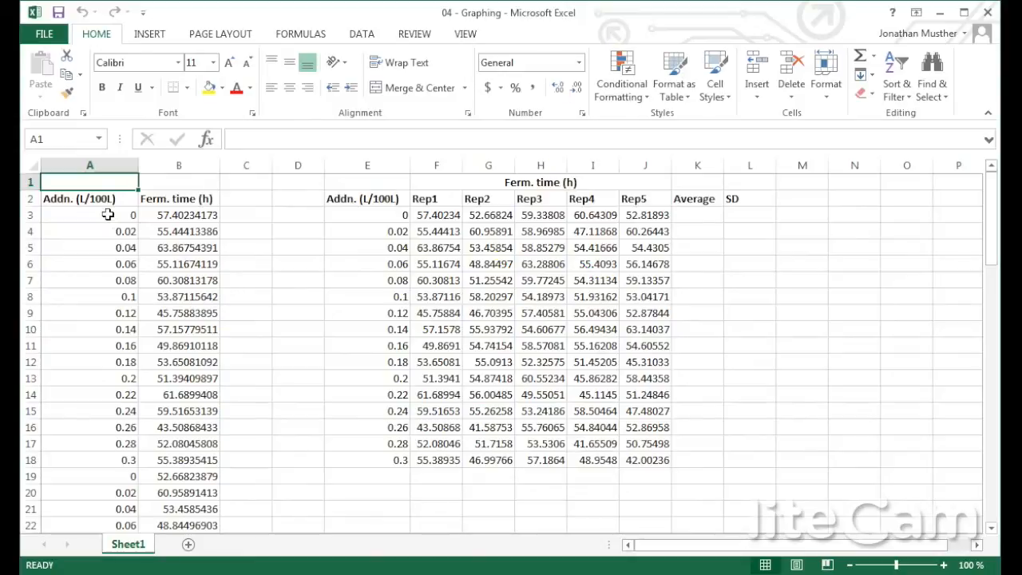
left_click_drag(104, 198, 206, 516)
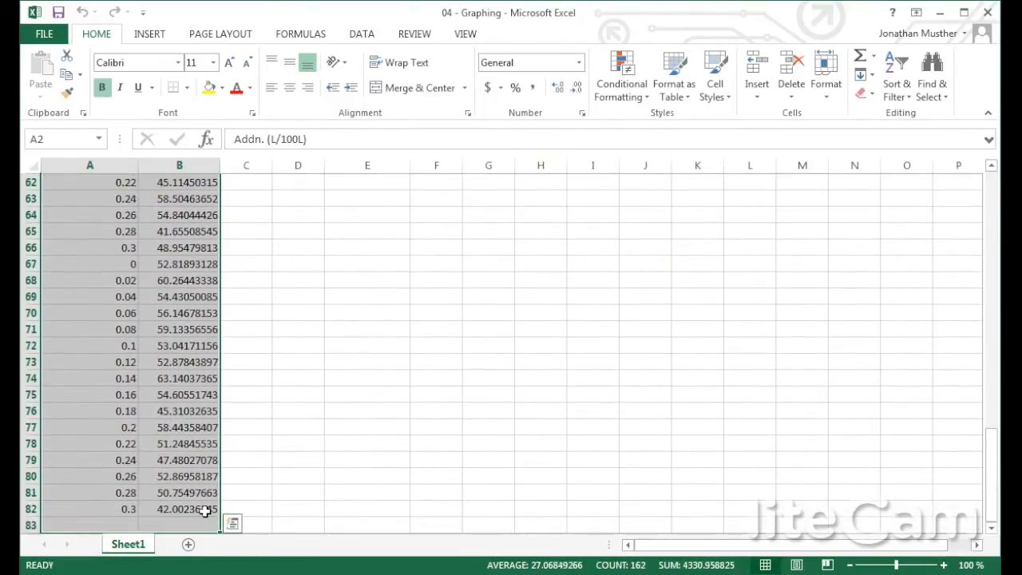
left_click_drag(220, 518, 220, 518)
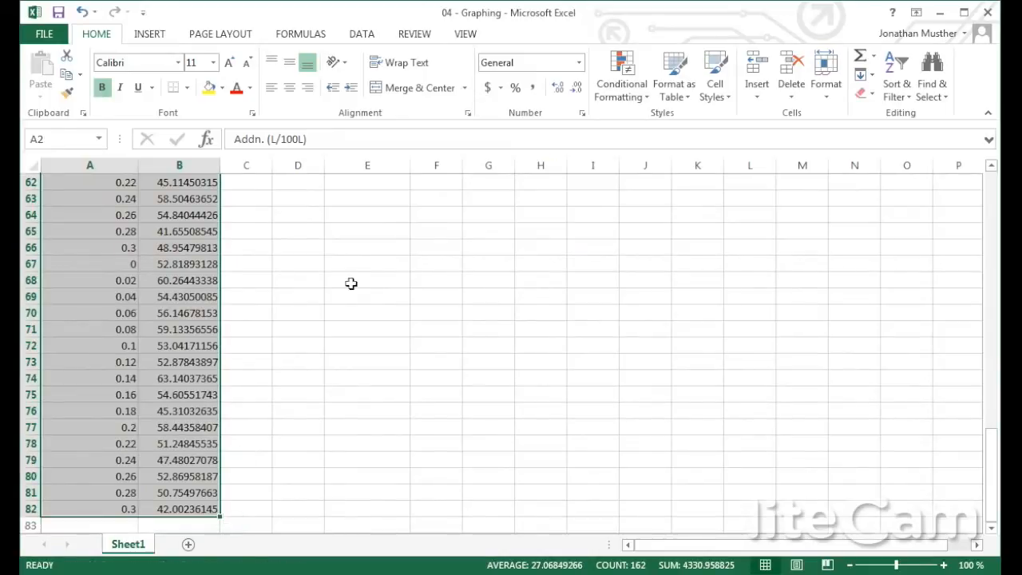
left_click(160, 36)
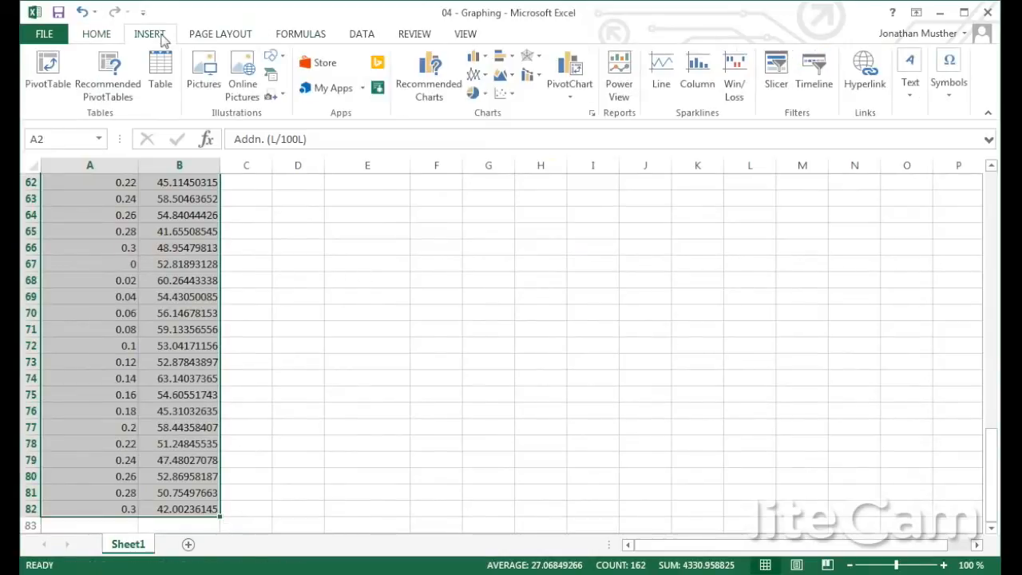
left_click(501, 94)
left_click(515, 146)
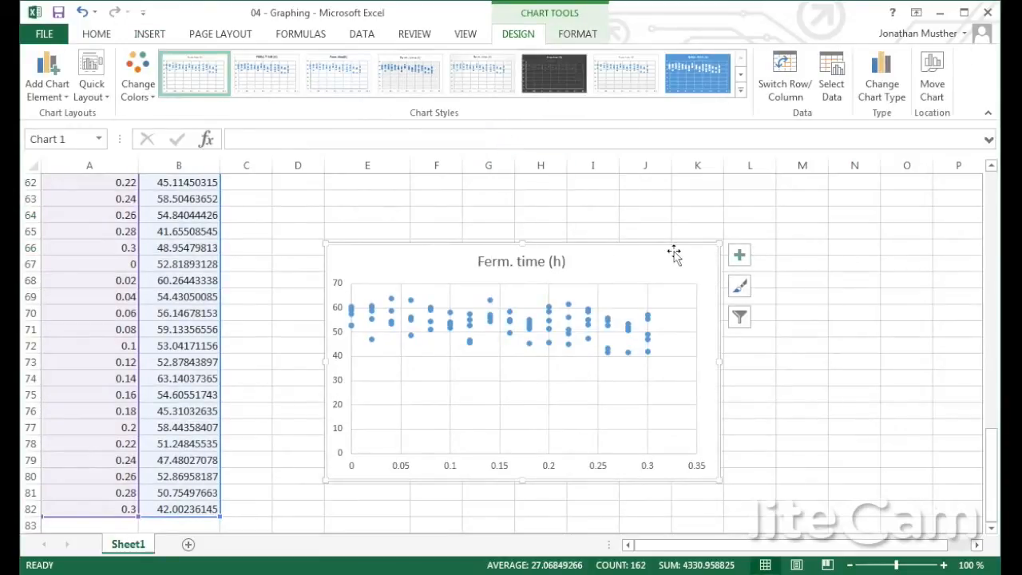
left_click_drag(675, 255, 733, 250)
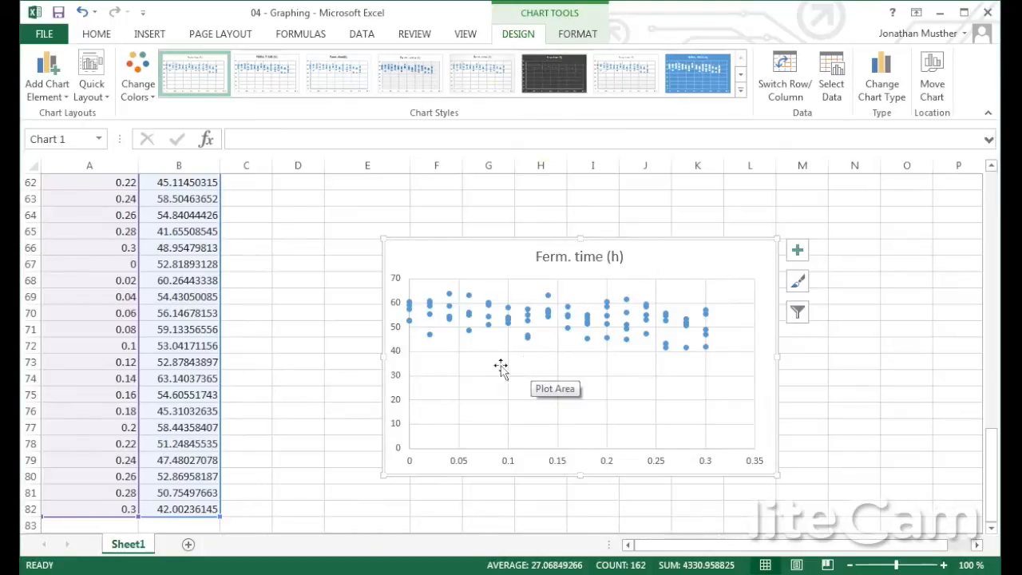
- Set the fermentation time chart's vertical axis bounds to a minimum of 40 and a maximum of 65
left_click(397, 377)
double_click(400, 384)
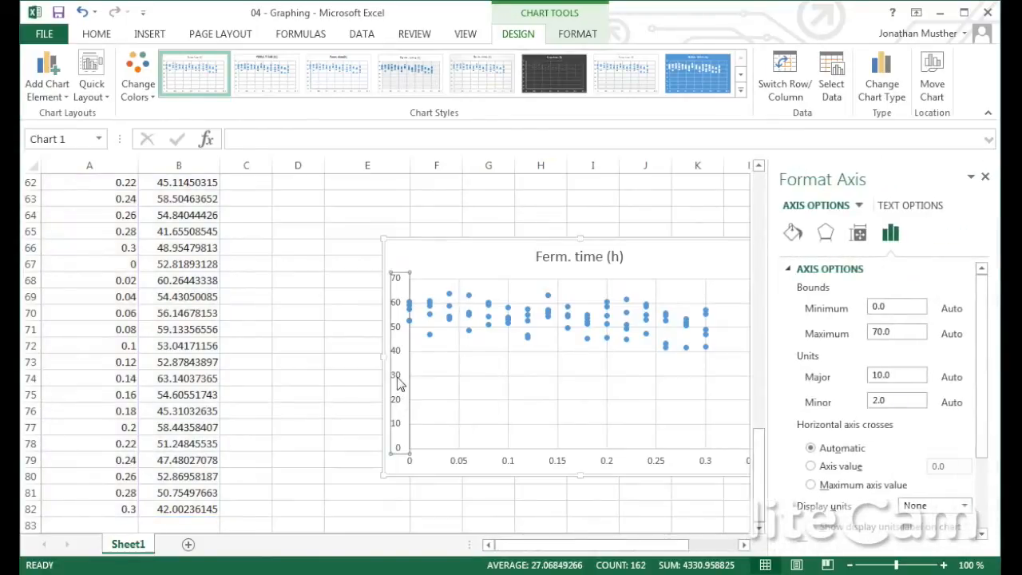
left_click(859, 206)
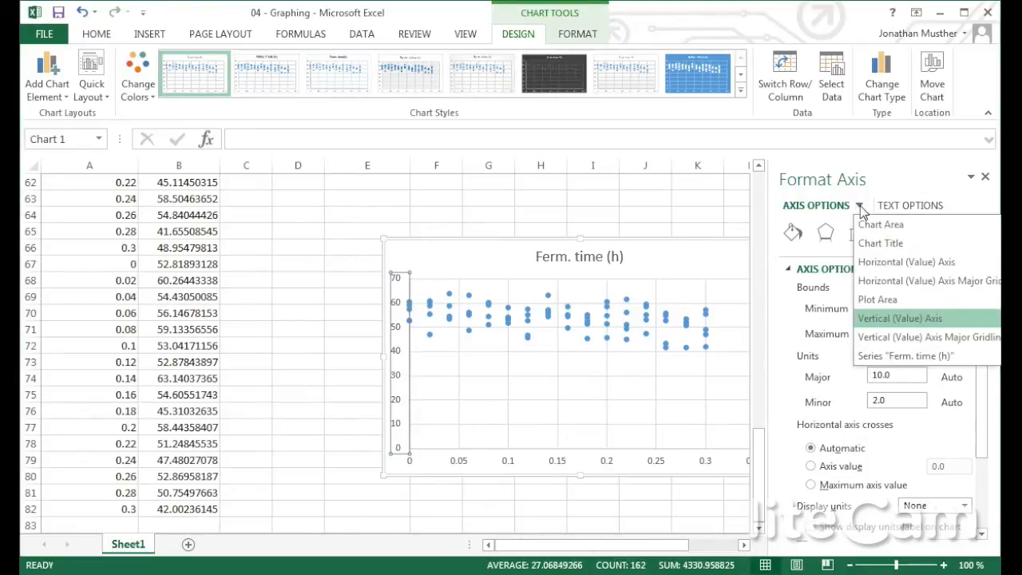
left_click(860, 207)
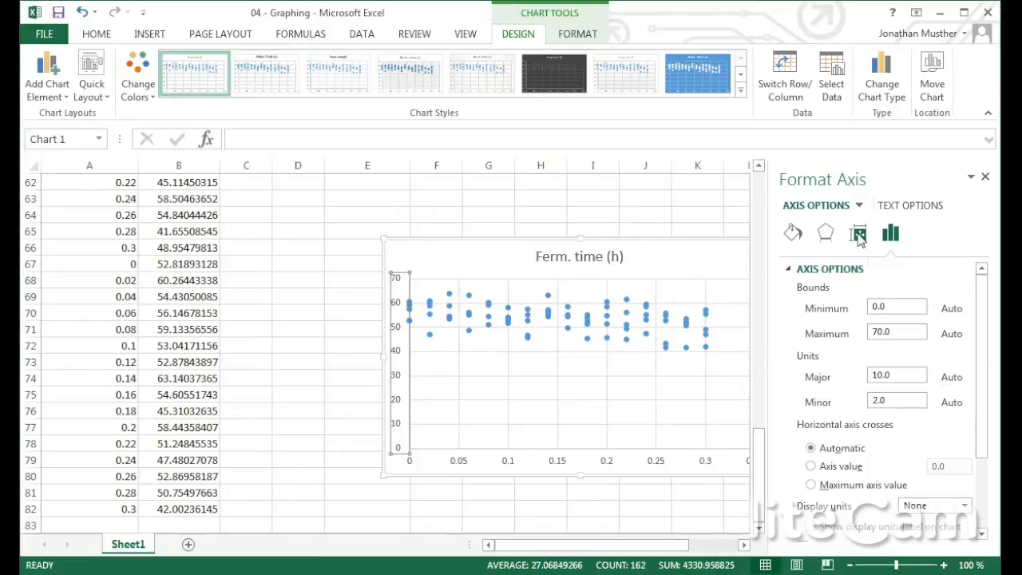
double_click(898, 307)
type("40")
key("Return")
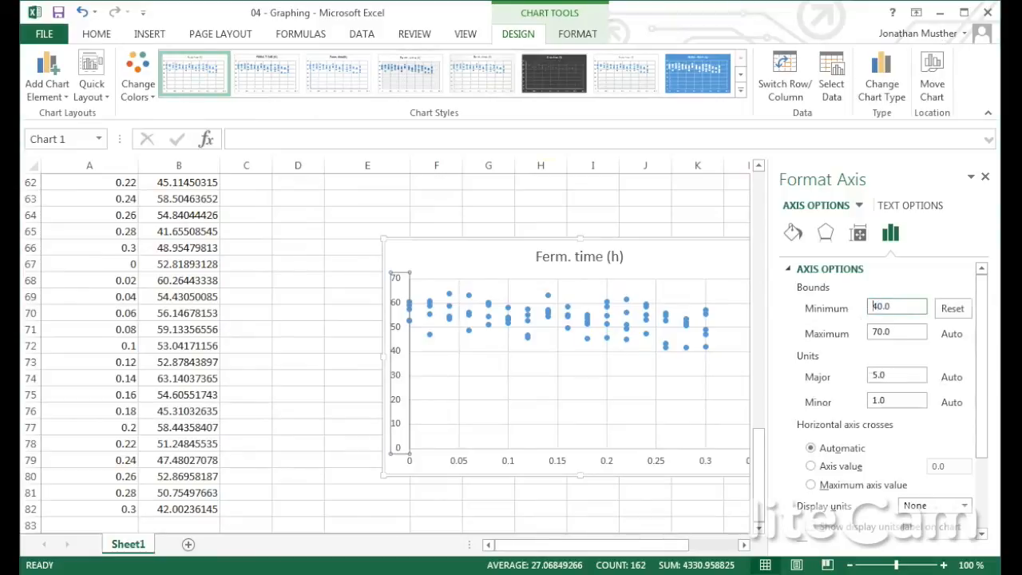
left_click_drag(911, 333, 868, 338)
type("65")
key("Return")
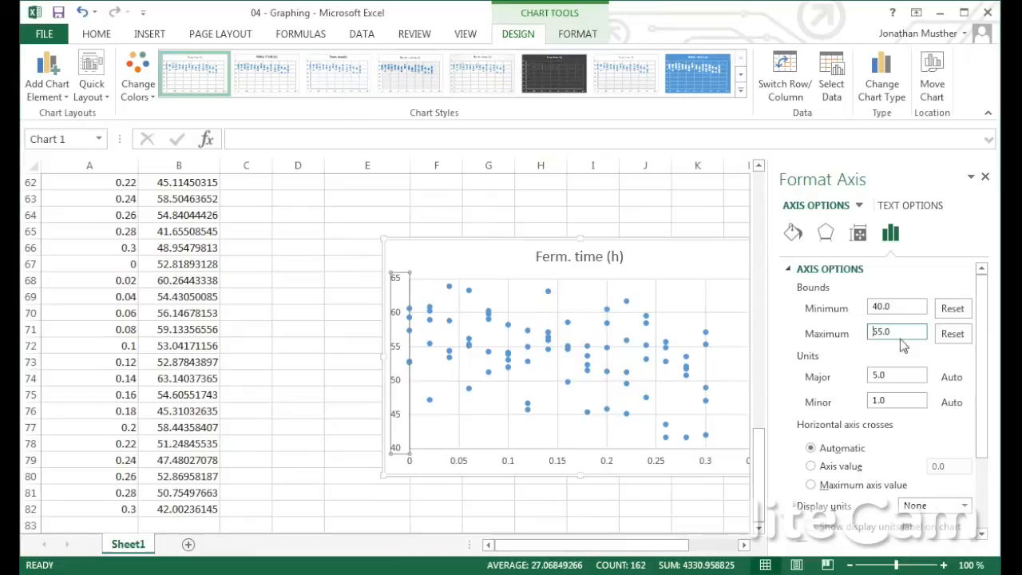
- Set the maximum bound of the chart's horizontal axis to 0.3 and close the axis formatting options
left_click(859, 206)
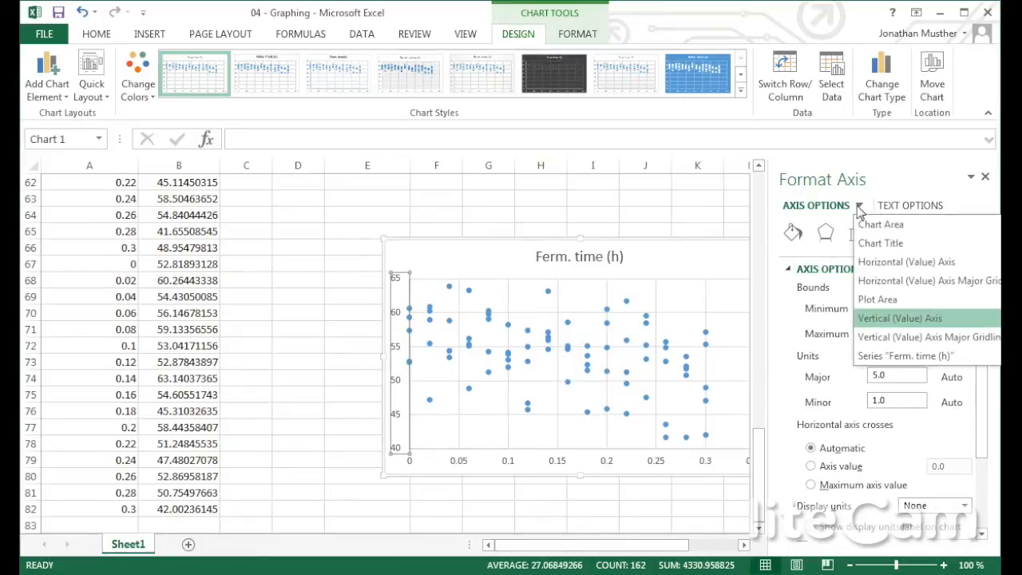
left_click(879, 262)
double_click(891, 332)
type("0.3")
key("Return")
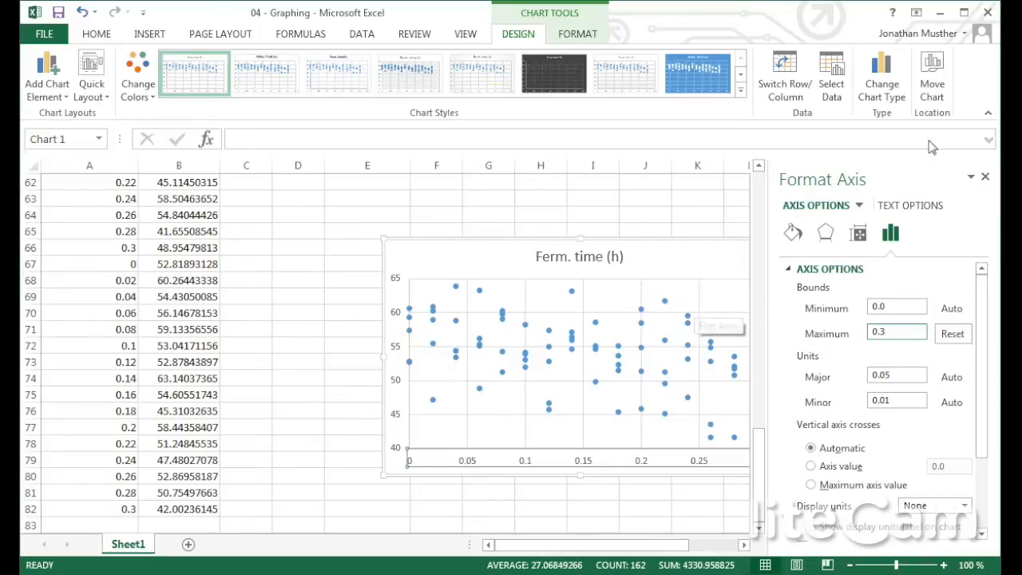
left_click(986, 179)
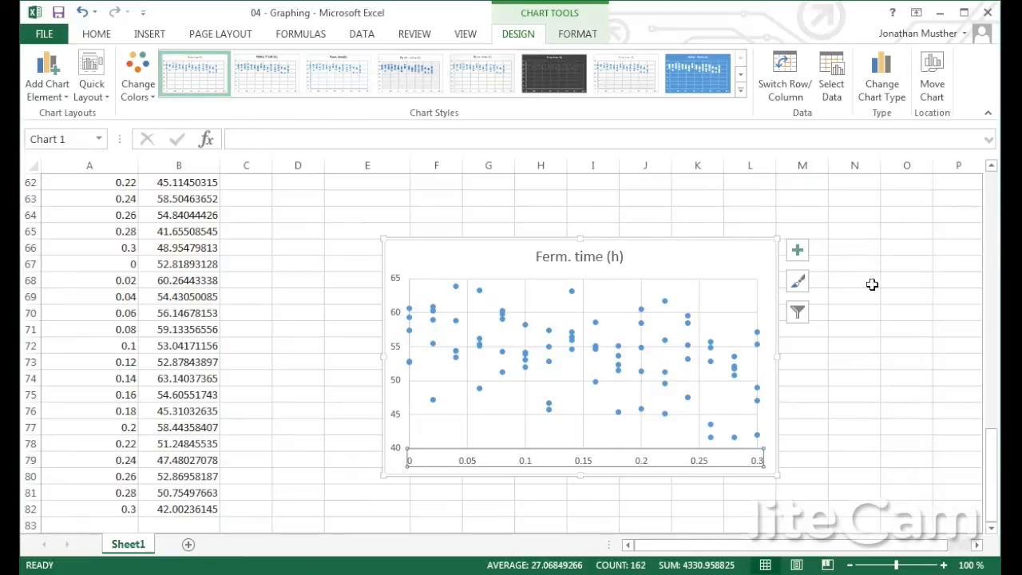
left_click(754, 264)
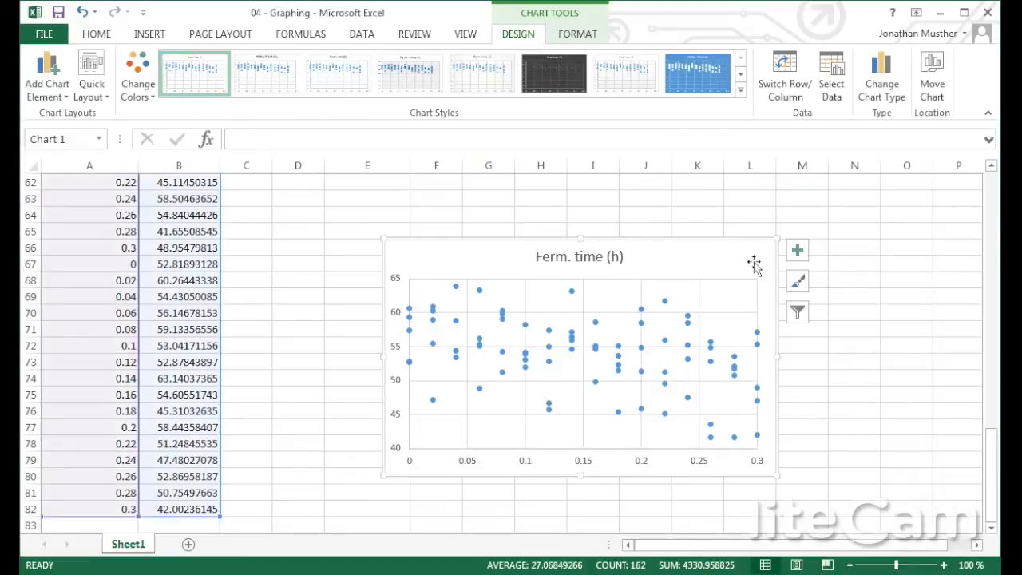
- Add a linear trendline to the Ferm. time (h) scatter chart
left_click(798, 252)
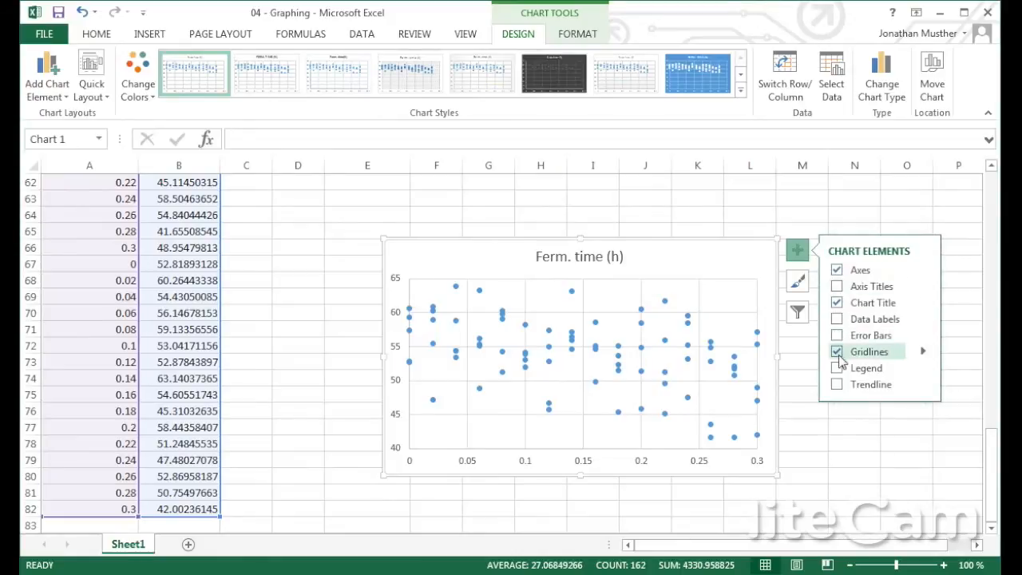
left_click(837, 385)
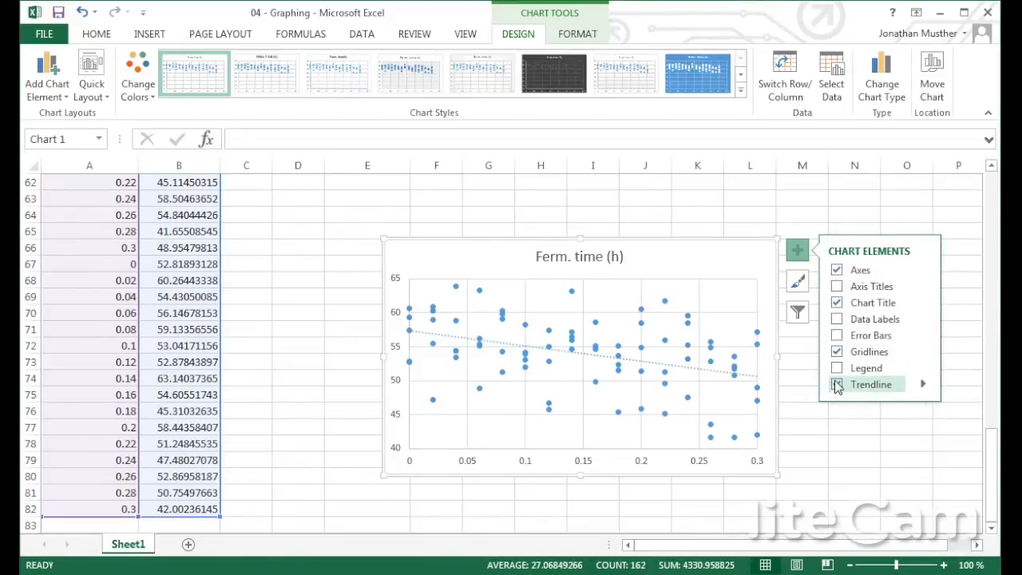
left_click(924, 385)
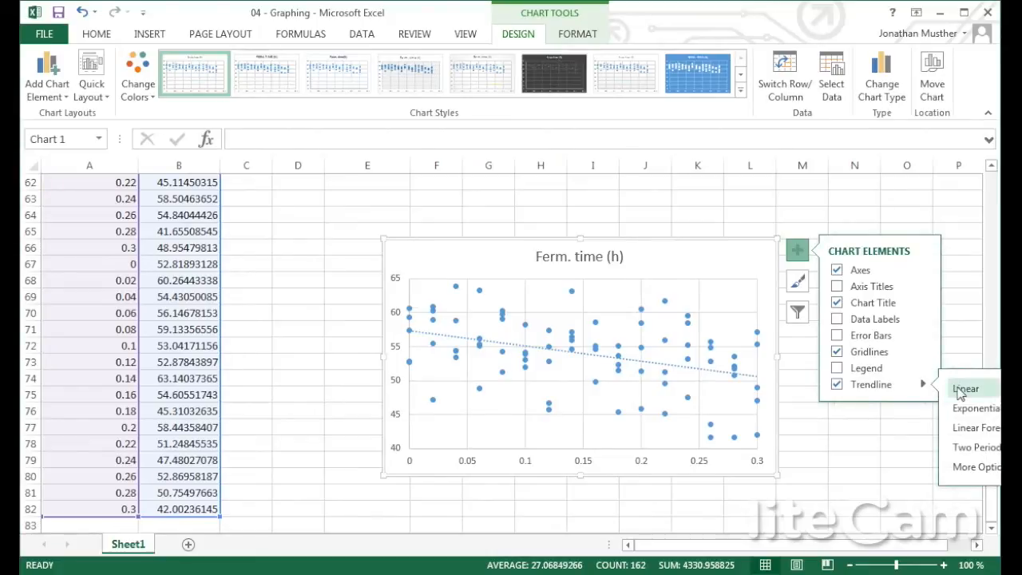
left_click(958, 390)
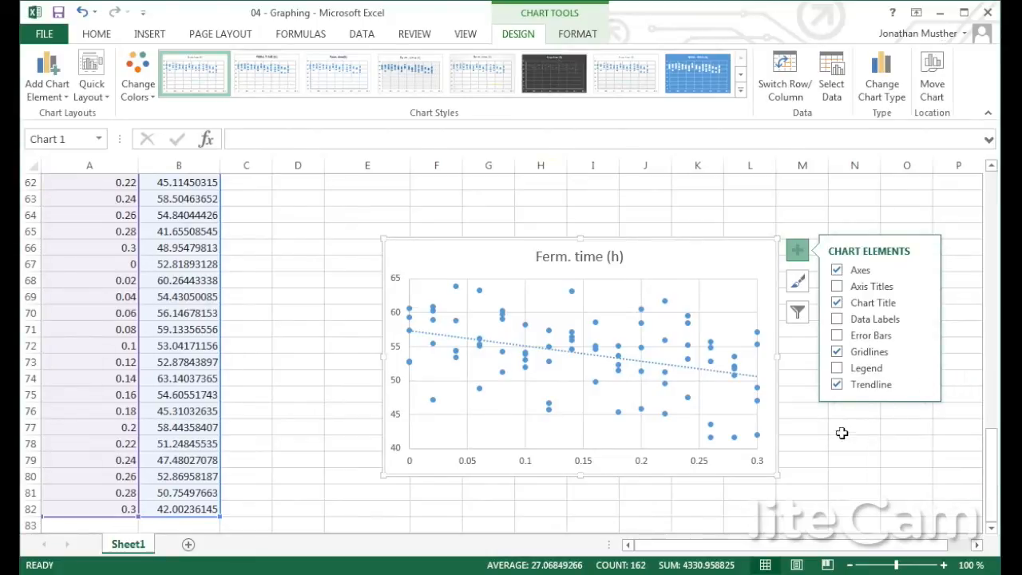
left_click(716, 377)
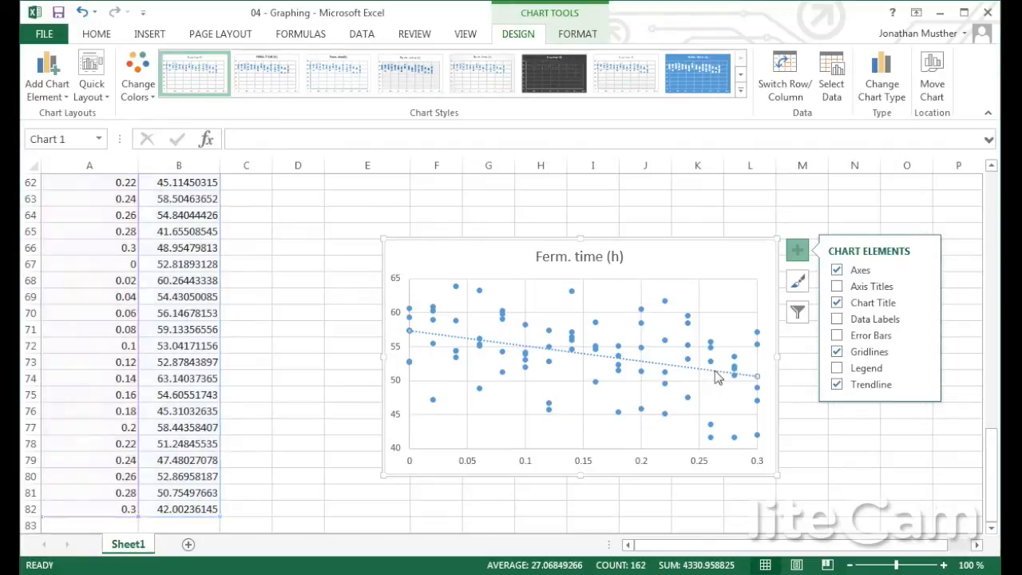
left_click(826, 428)
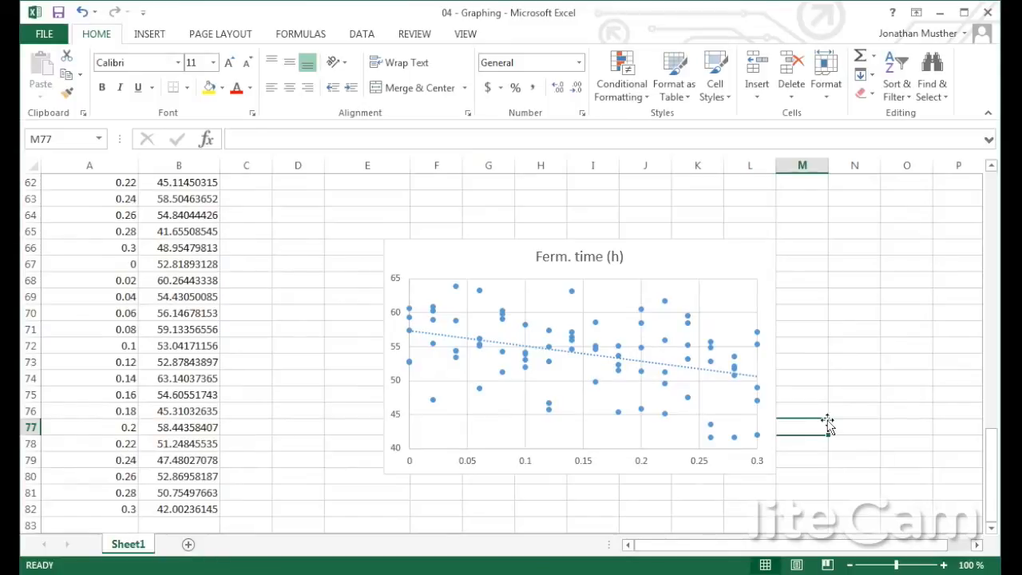
- Display the trendline's R-squared value and equation on the chart, and move their label above the plot beside the chart title
double_click(714, 377)
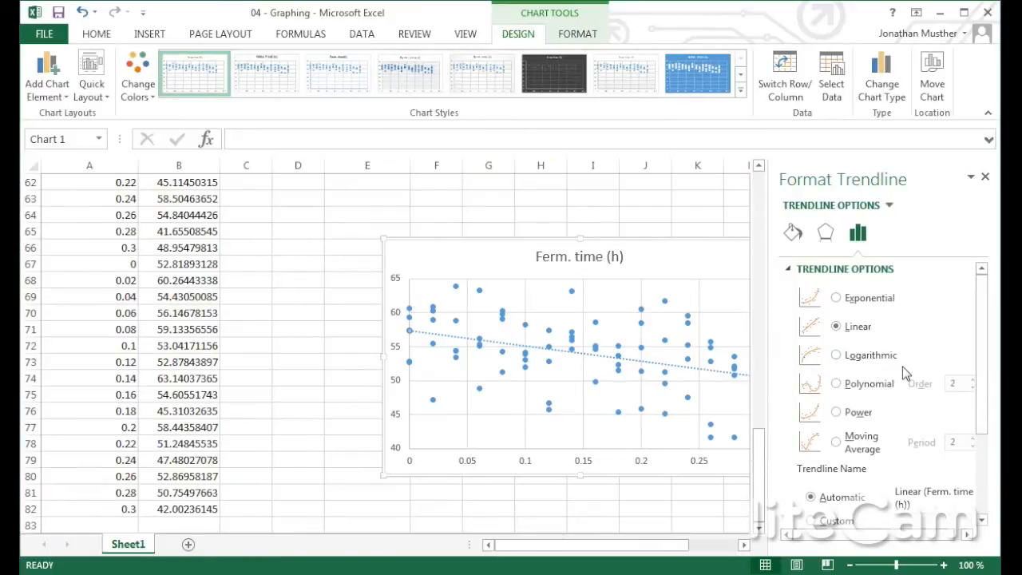
scroll(902, 358, "down", 3)
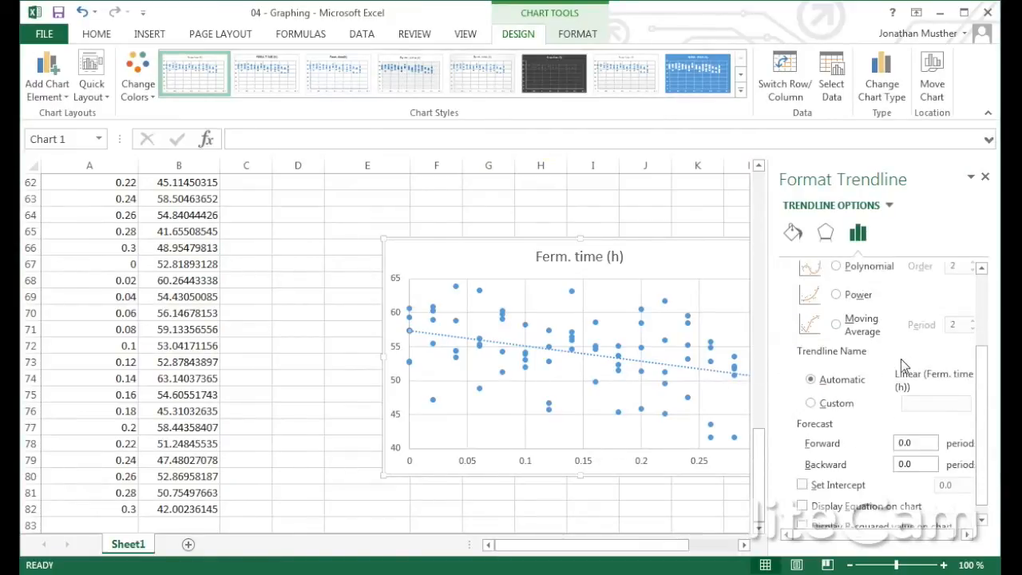
scroll(904, 365, "down", 1)
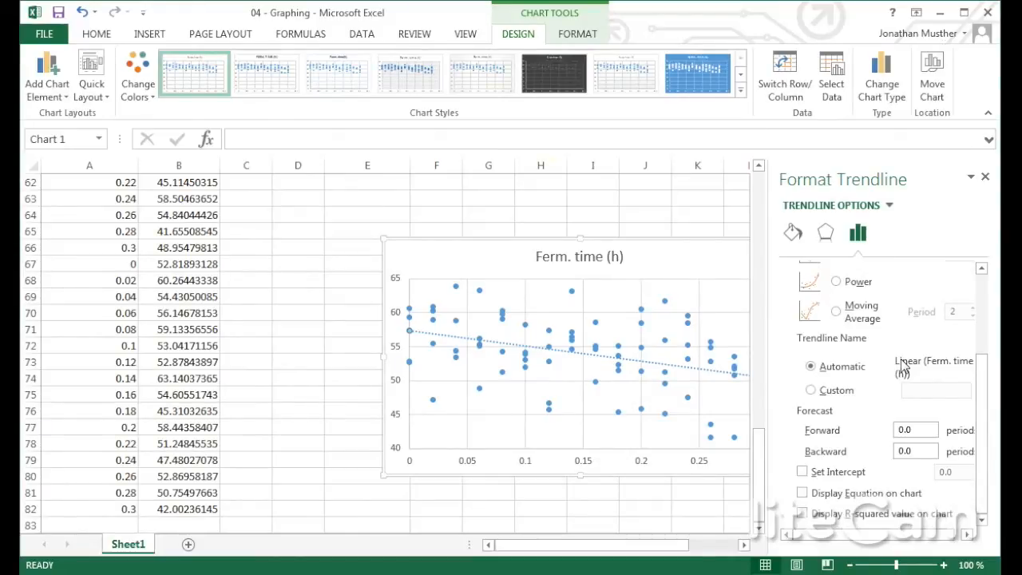
left_click(803, 516)
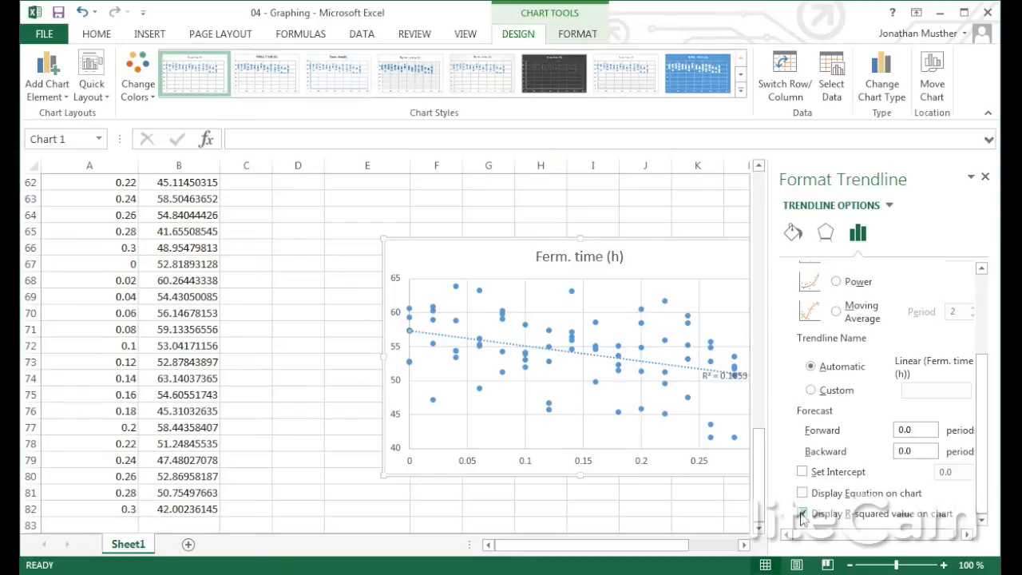
left_click(803, 494)
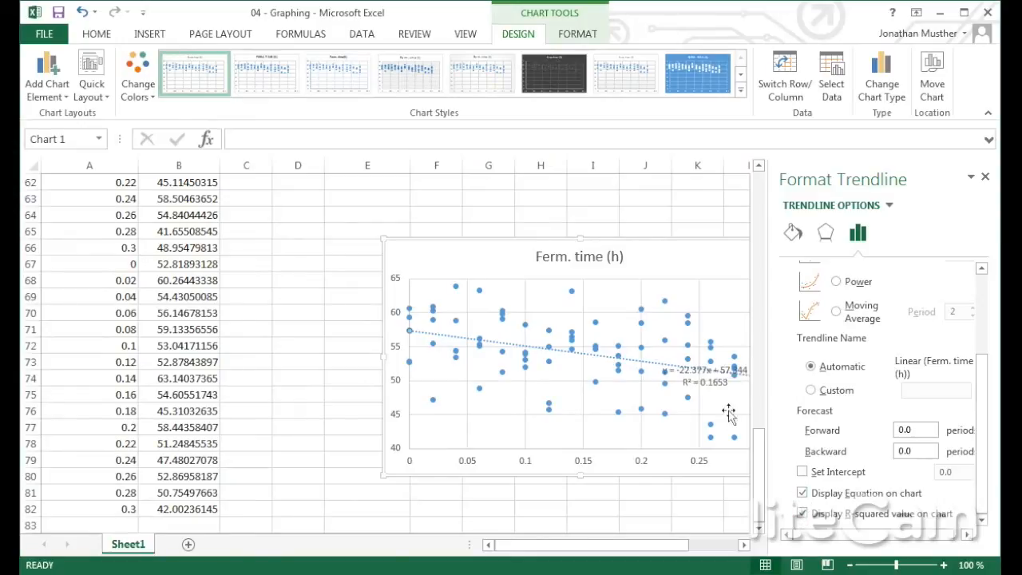
left_click_drag(707, 367, 705, 252)
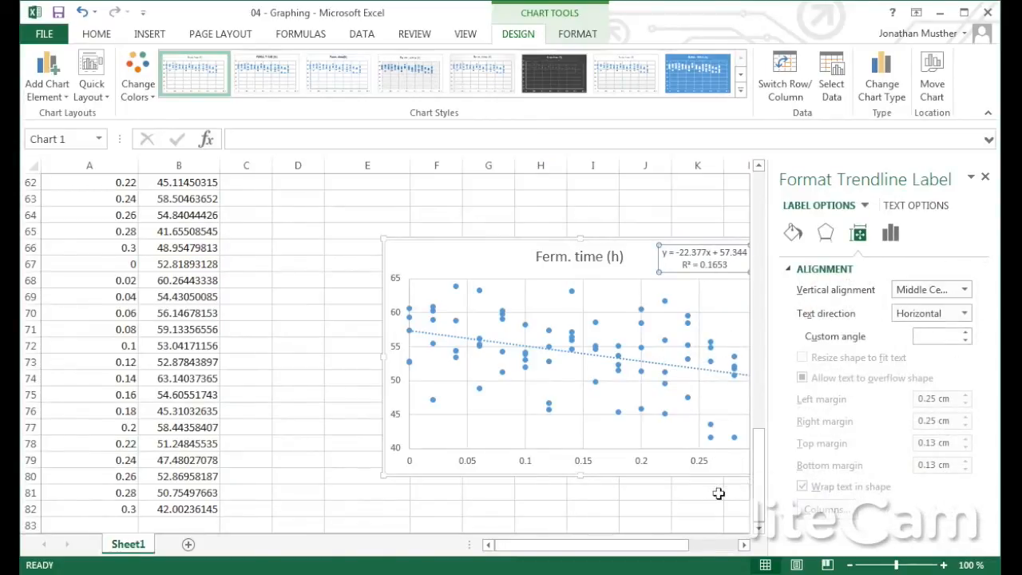
left_click(987, 177)
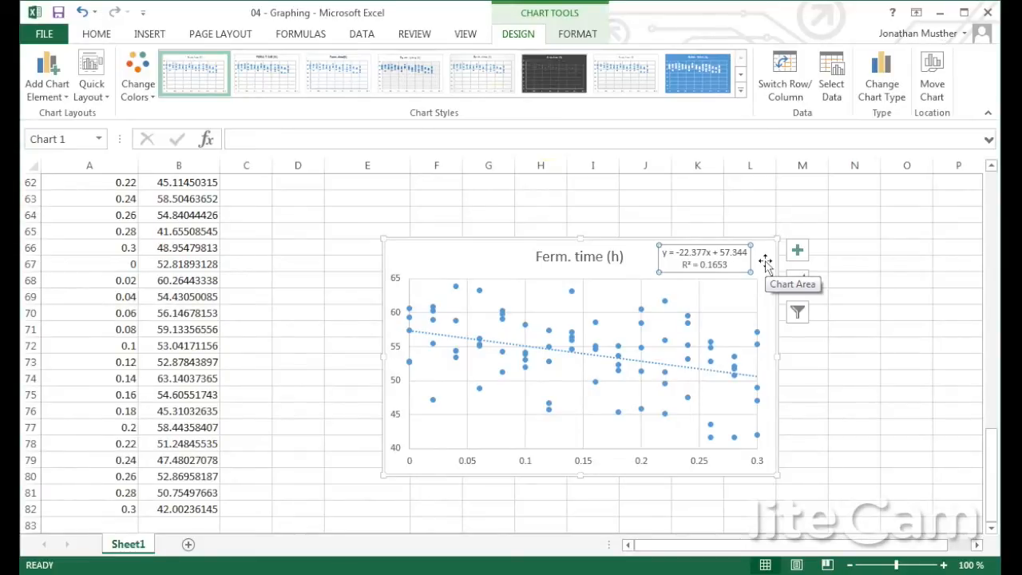
left_click(837, 319)
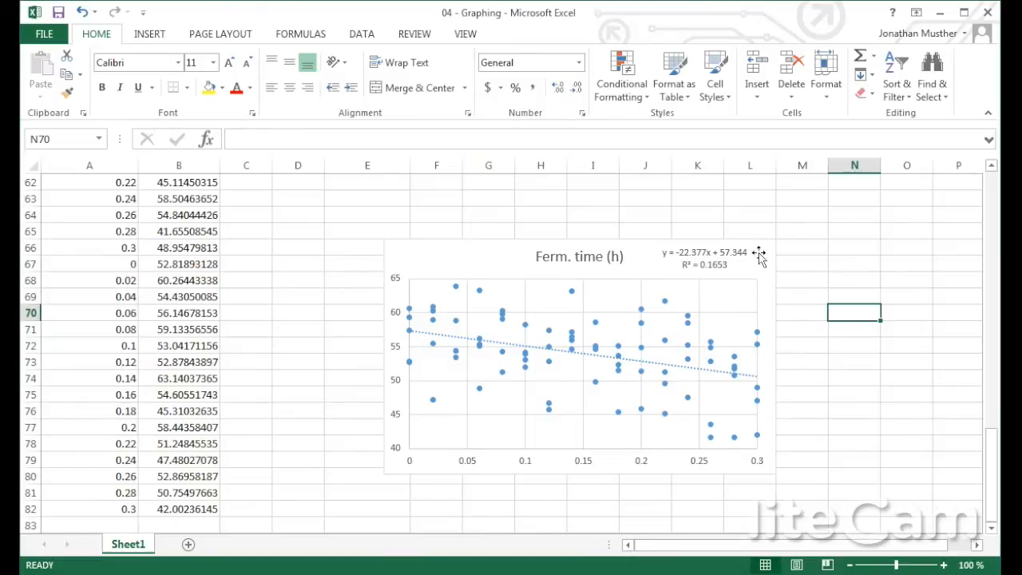
- Calculate the average of the five replicates F3:J3 in cell K3 with the AVERAGE function
scroll(748, 262, "down", 2)
scroll(749, 262, "down", 1)
scroll(748, 262, "up", 4)
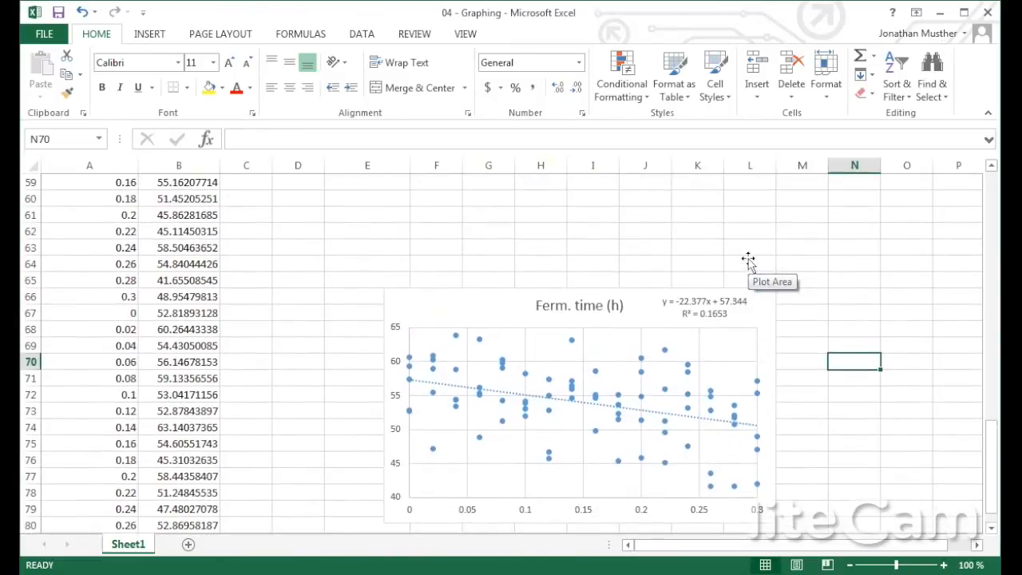
scroll(748, 262, "up", 19)
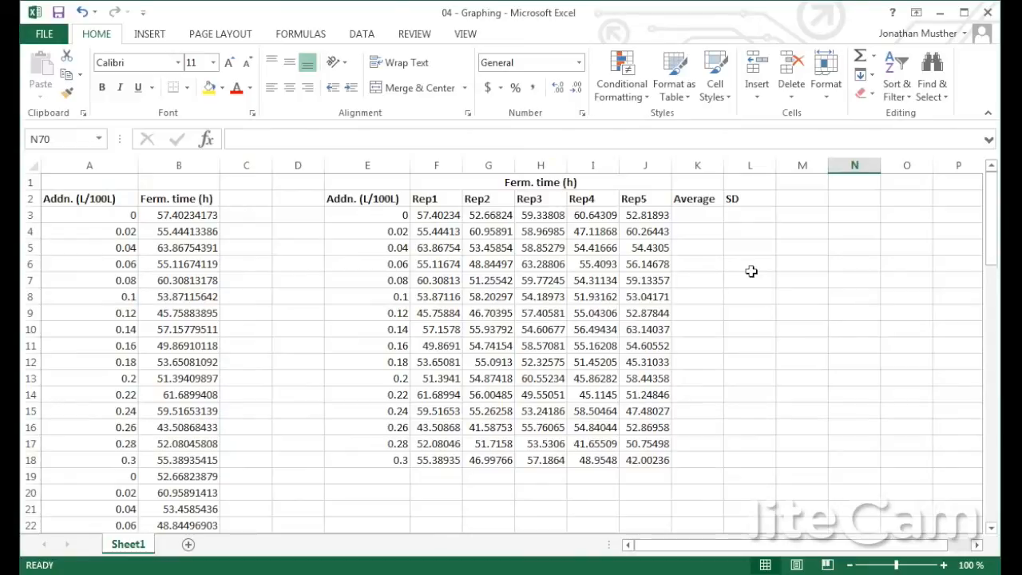
left_click(707, 212)
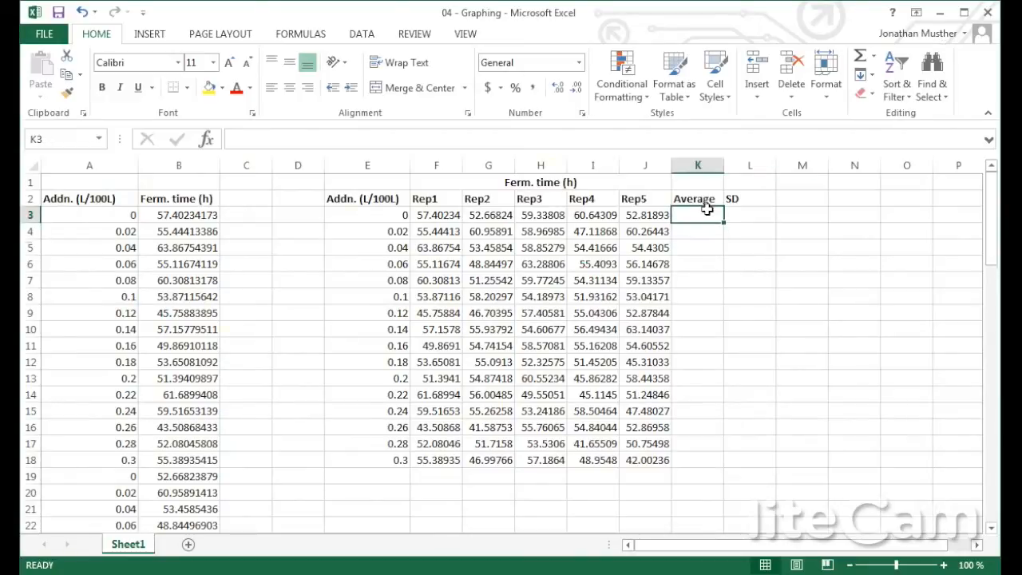
left_click(624, 141)
type("=av")
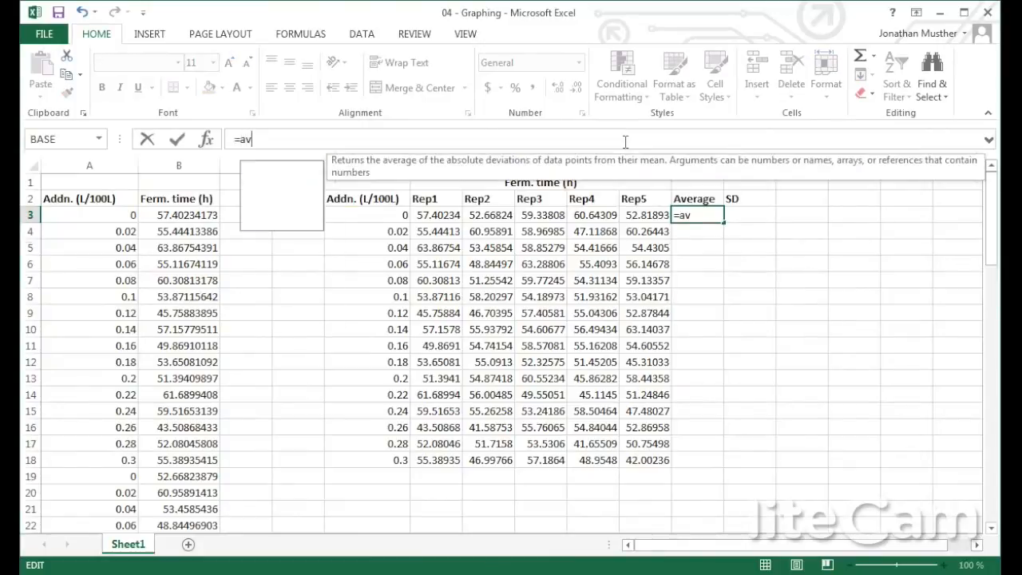
type("erage(")
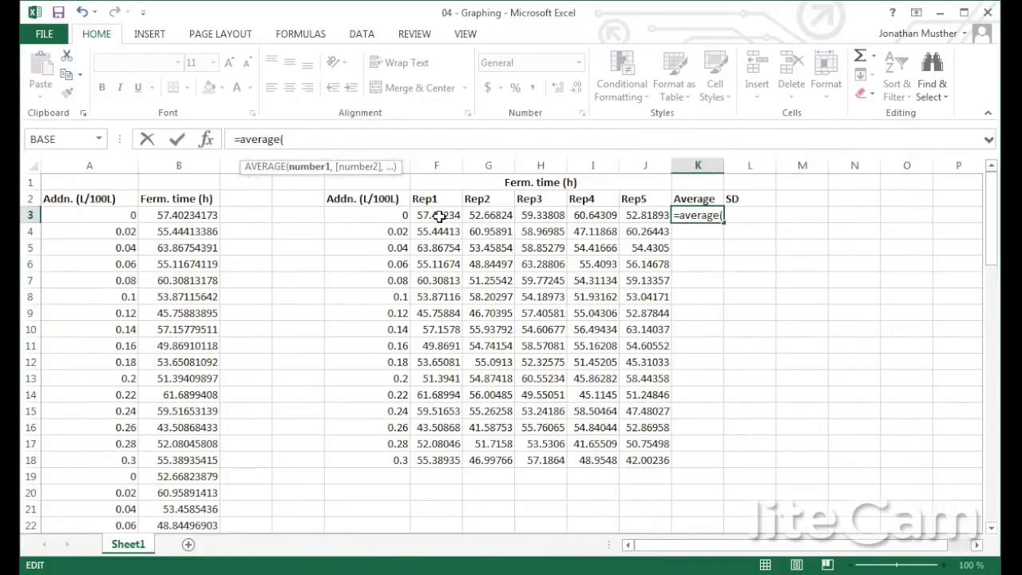
left_click_drag(439, 216, 664, 216)
type(")")
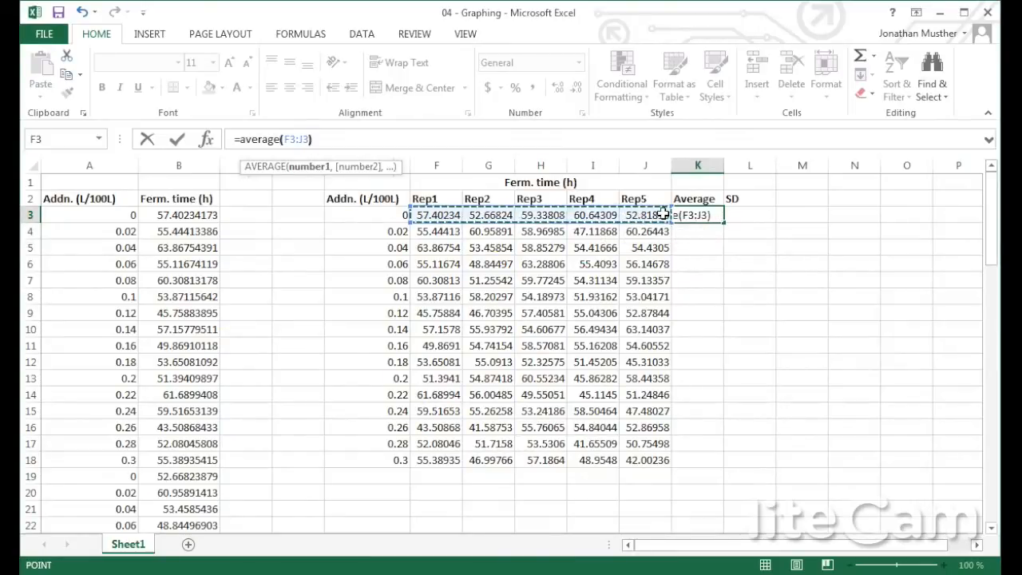
key("Return")
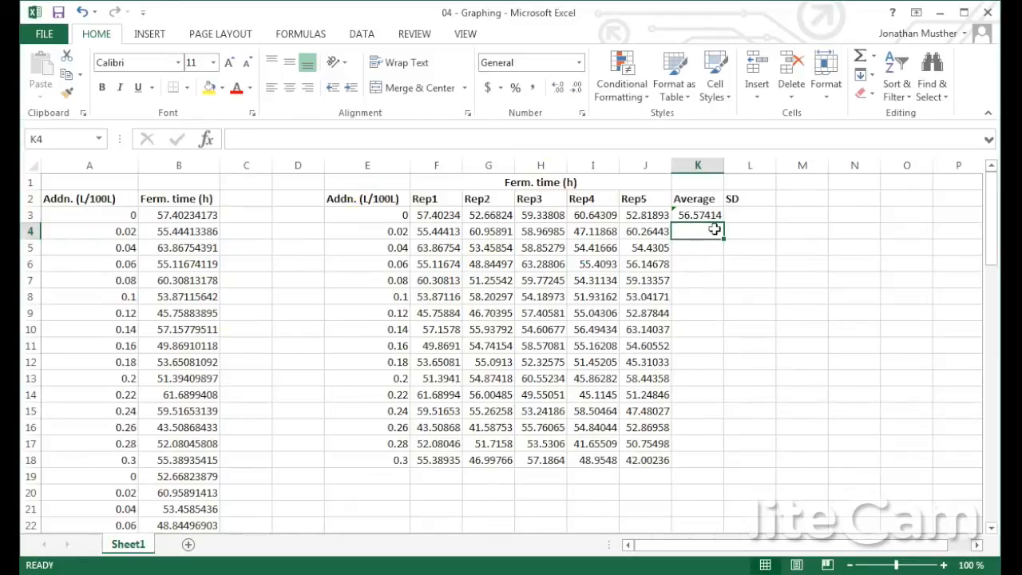
- Calculate the sample standard deviation of F3:J3 in L3 with STDEV.S, and fill the average and SD formulas down to row 18
left_click(739, 218)
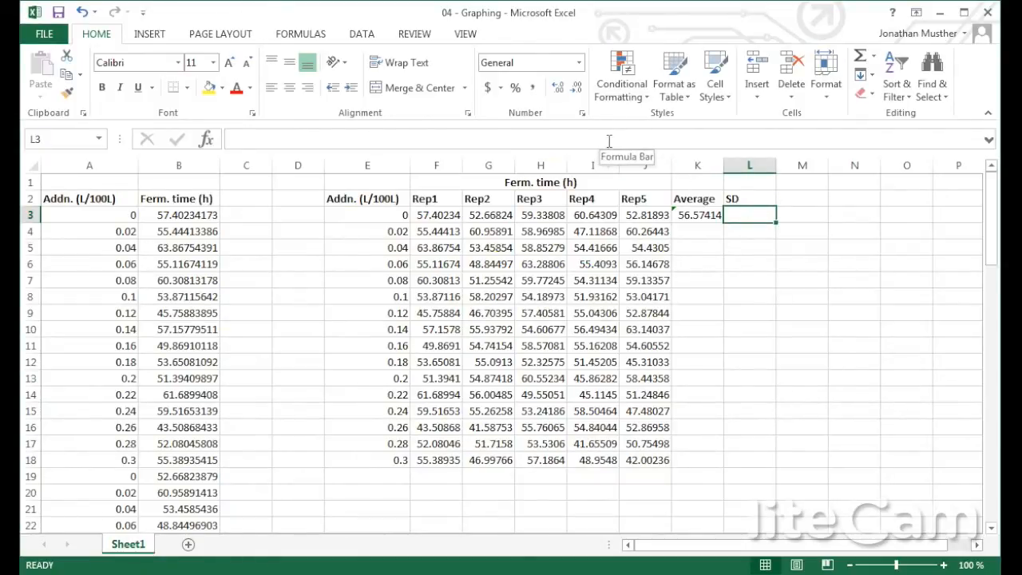
type("=stdev")
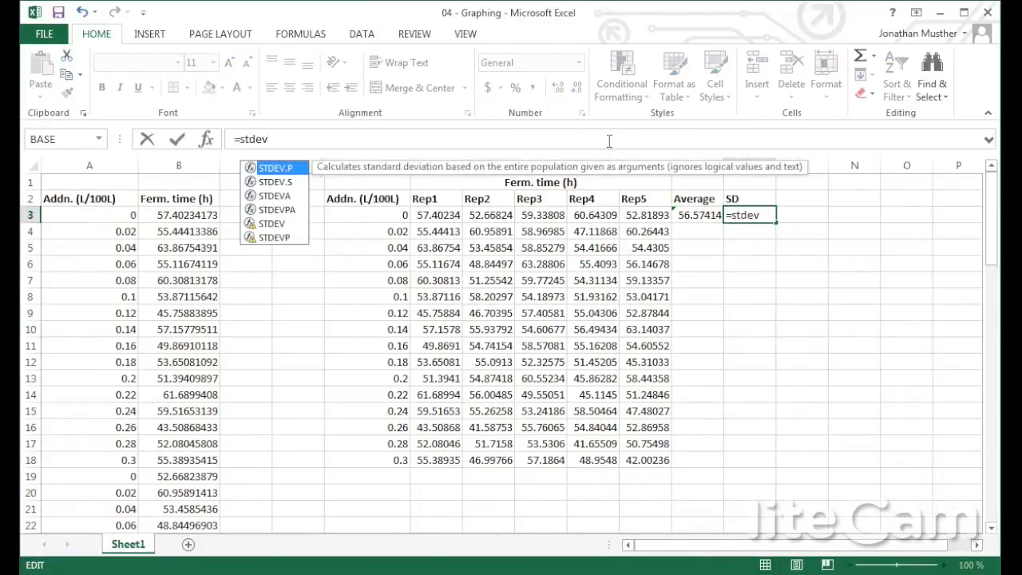
type(".s")
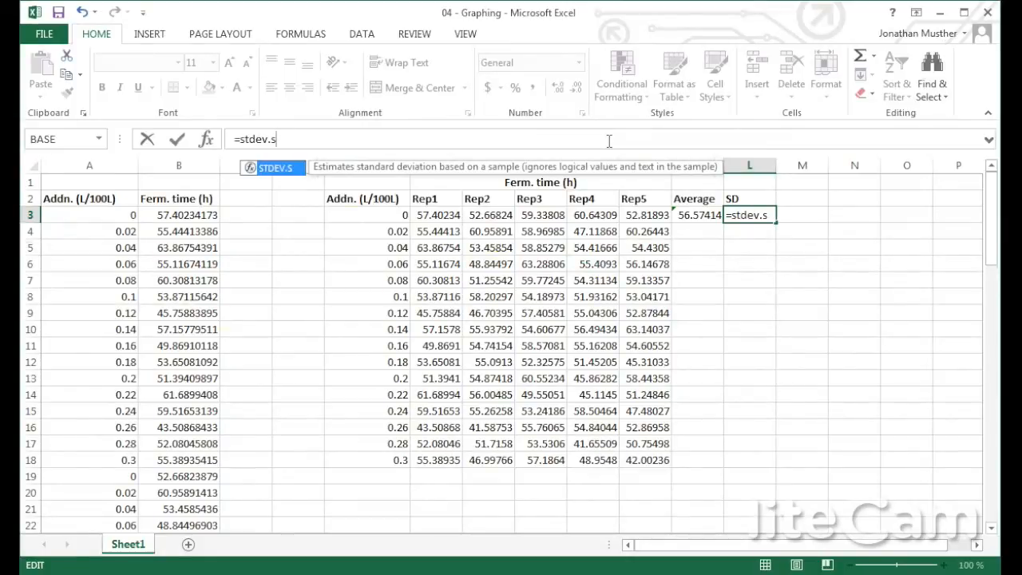
key("BackSpace")
key("BackSpace")
key("BackSpace")
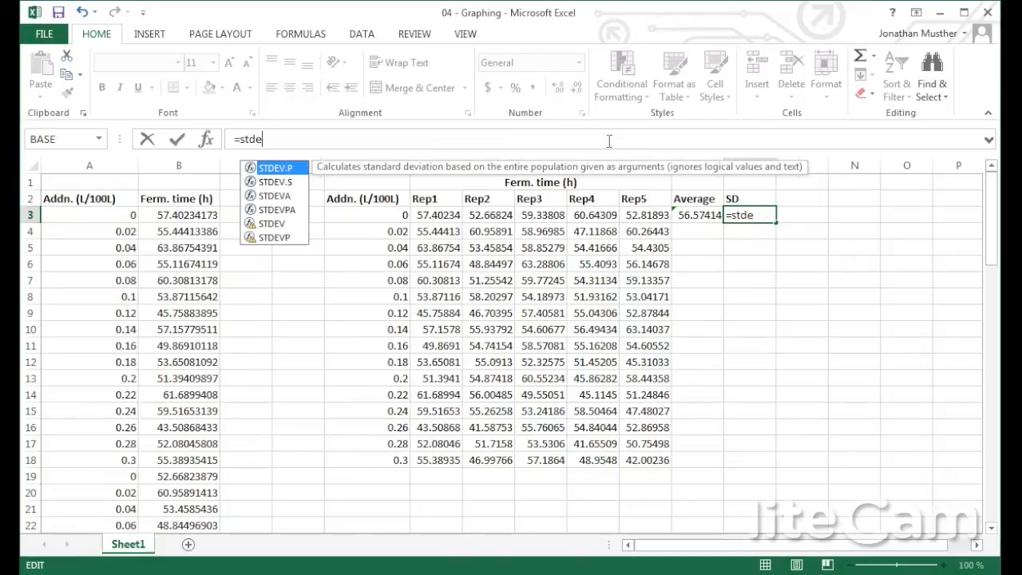
type("v")
type(".s")
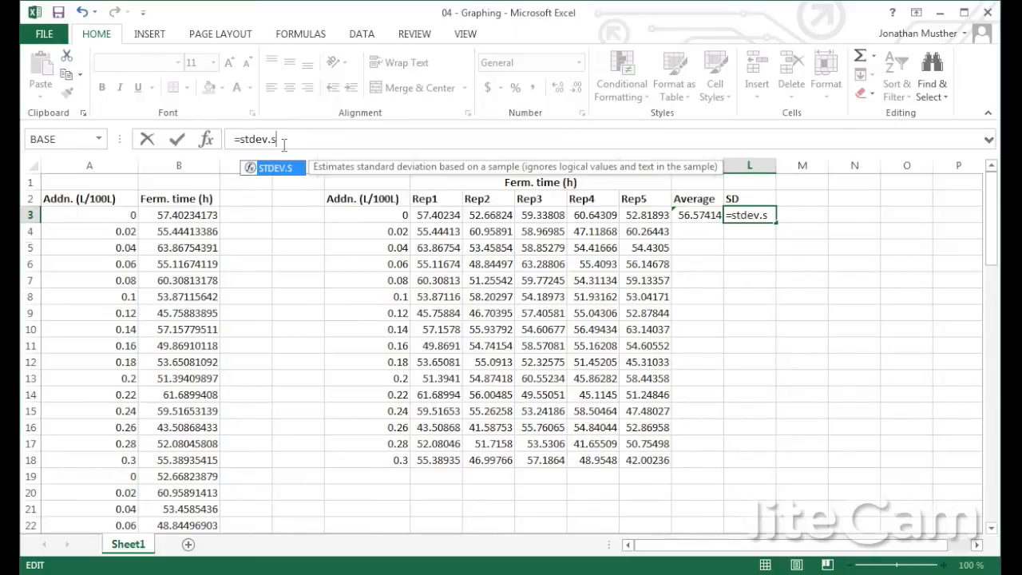
type("(")
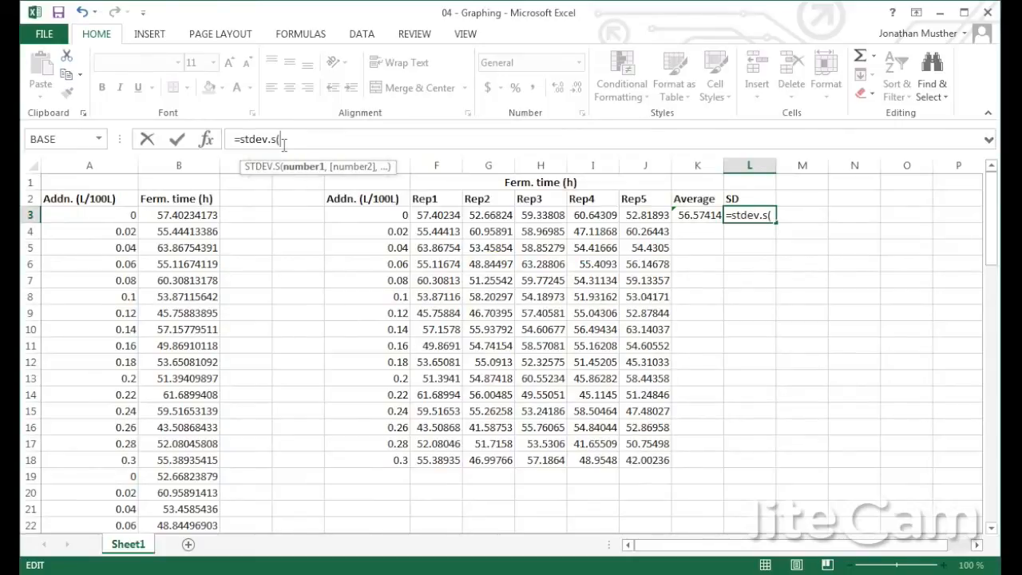
left_click_drag(417, 214, 644, 214)
type(")")
key("Return")
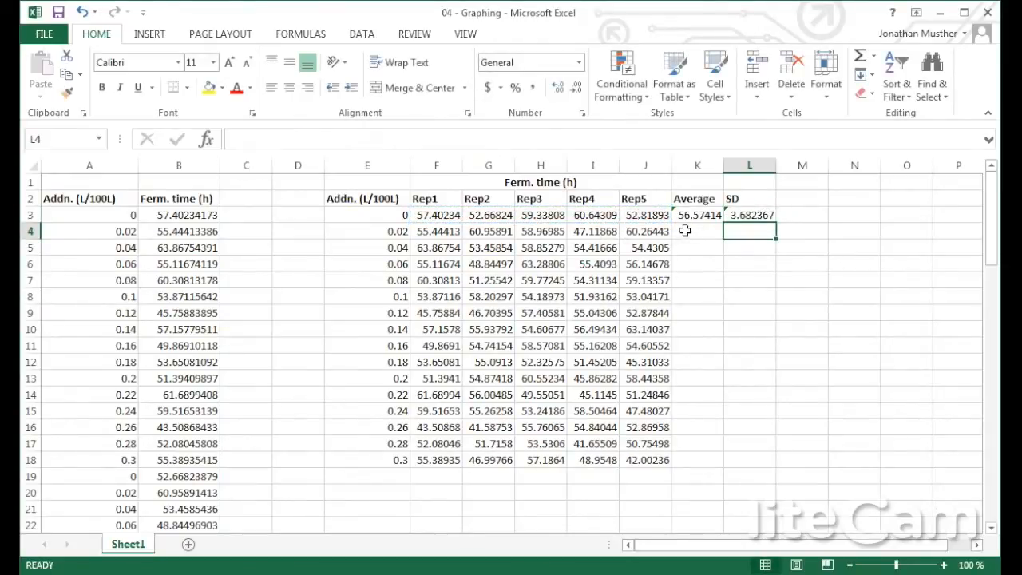
left_click_drag(697, 215, 771, 463)
left_click(834, 429)
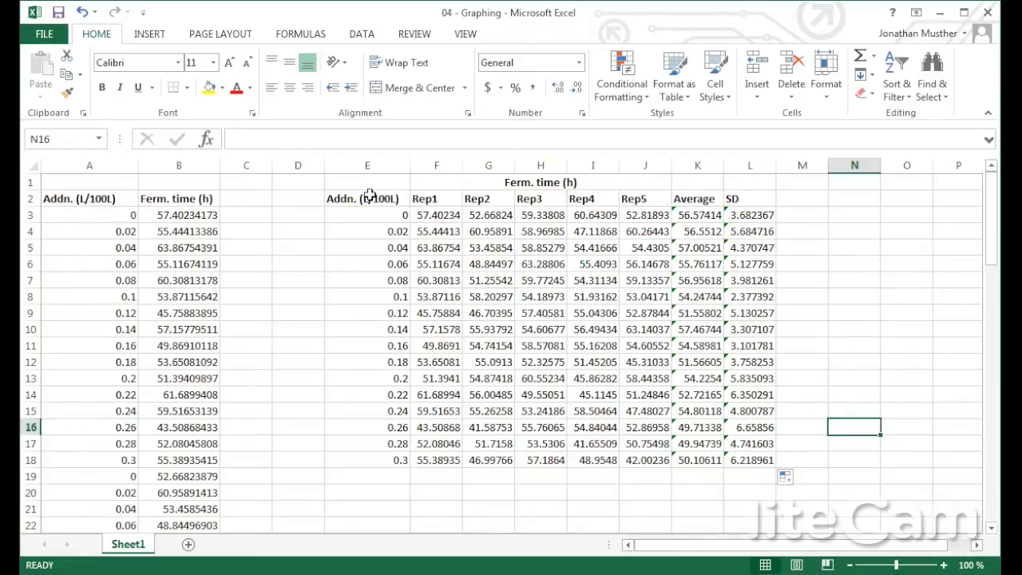
- Insert a 2-D clustered column chart from the Addn. (L/100L) and Average columns, E2:E18 and K2:K18, and move it slightly lower on the sheet
left_click_drag(370, 196, 367, 455)
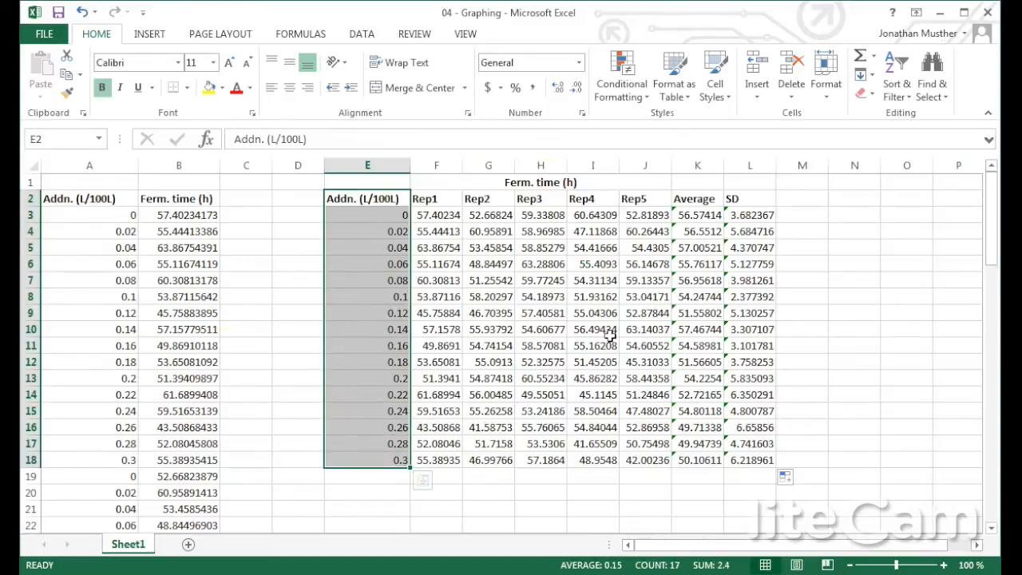
left_click_drag(688, 201, 699, 458)
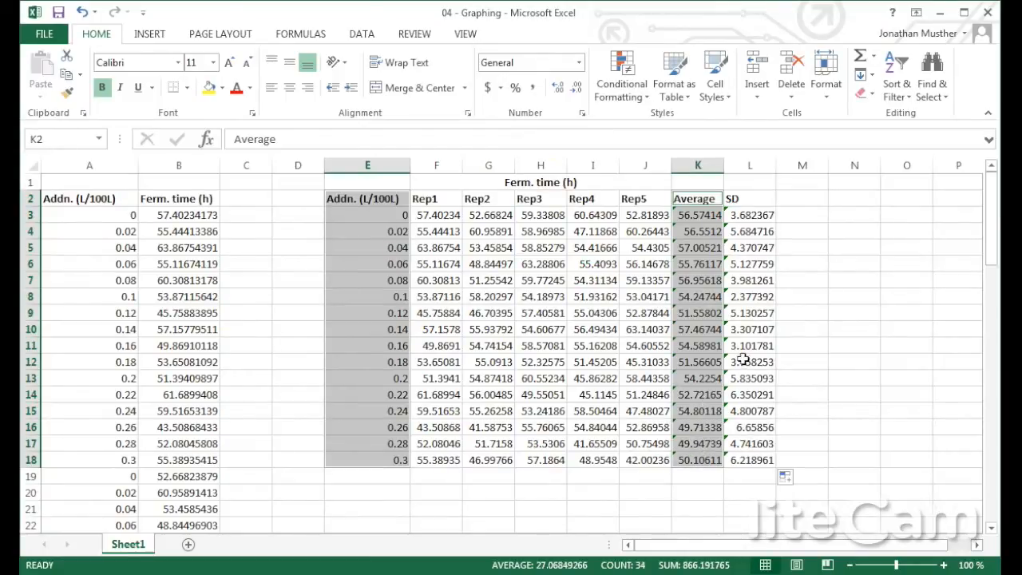
left_click(156, 32)
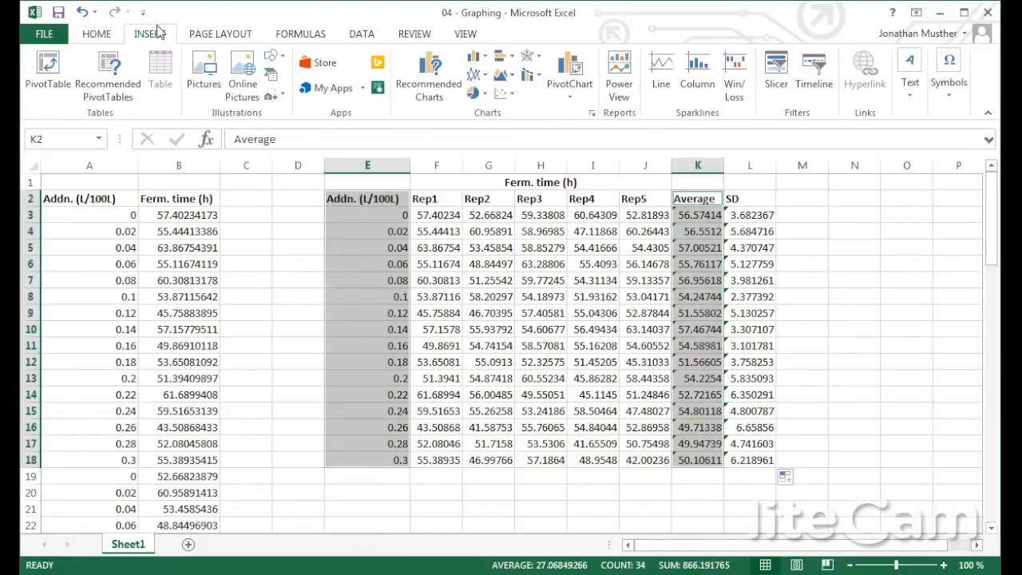
left_click(475, 59)
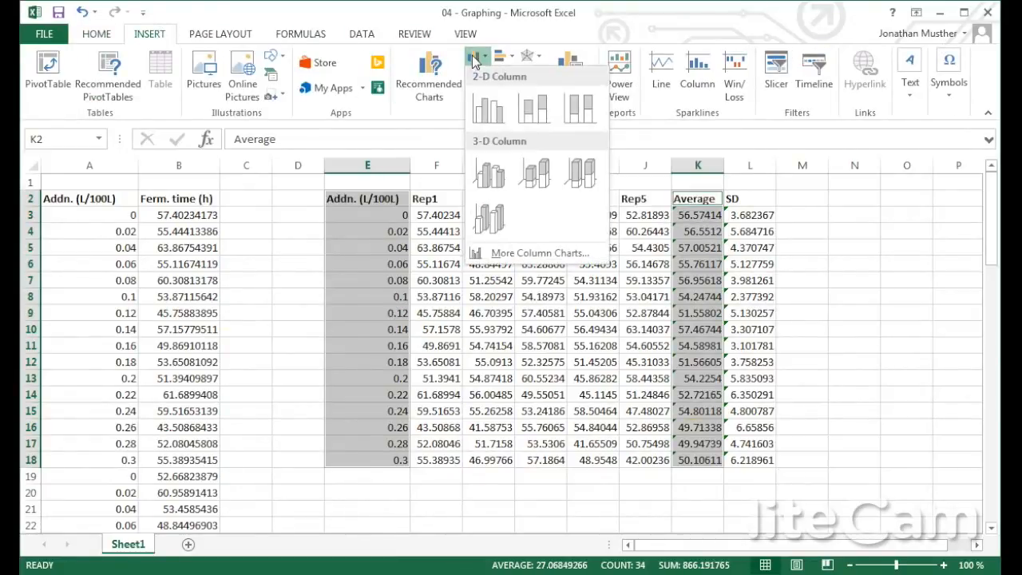
left_click(495, 111)
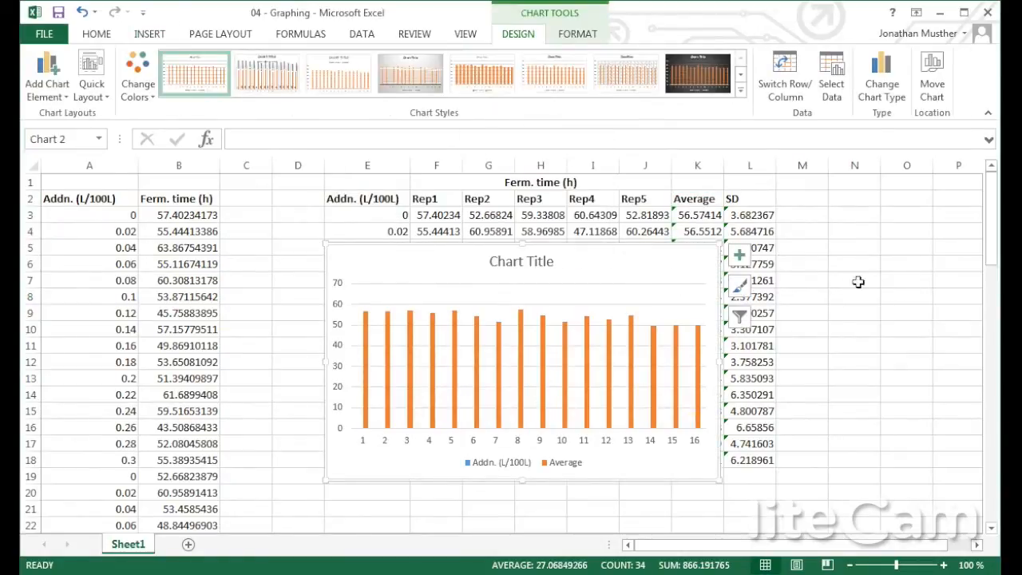
left_click_drag(992, 253, 992, 268)
mouse_move(623, 200)
left_mouse_down()
mouse_move(645, 296)
mouse_move(596, 276)
left_mouse_up()
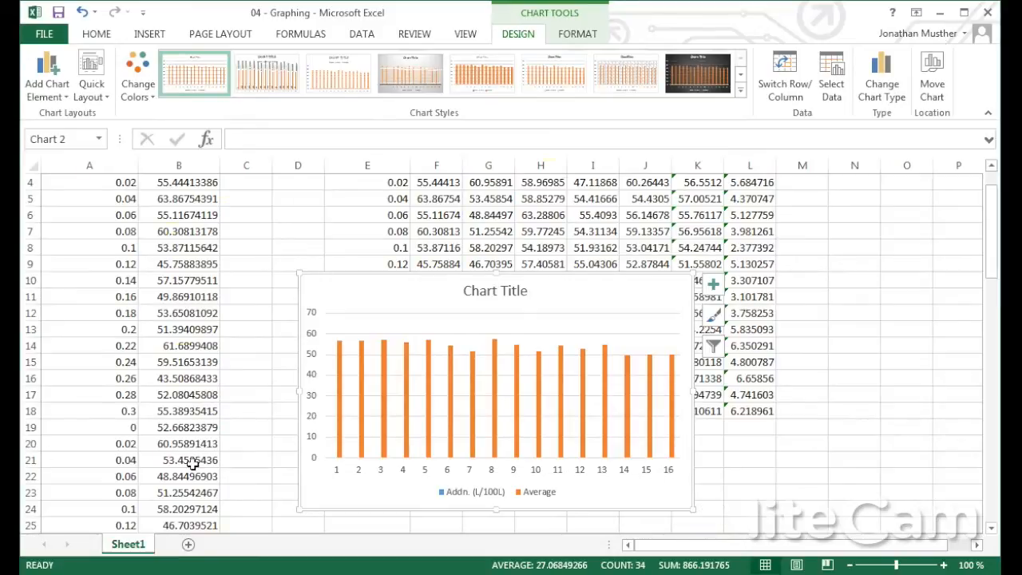
- Open the column chart's data source settings and remove the Addn. (L/100L) series
right_click(587, 301)
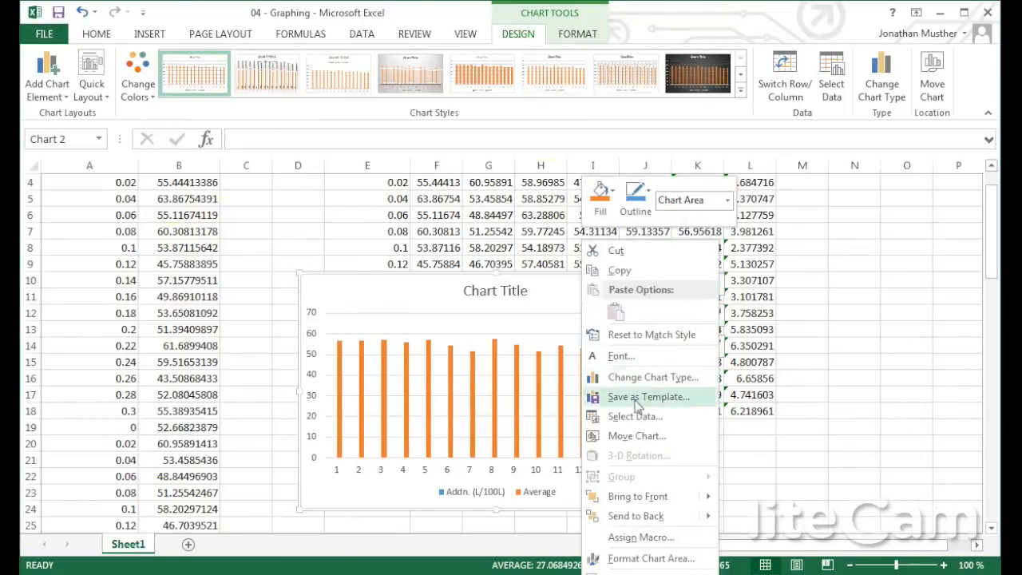
left_click(643, 415)
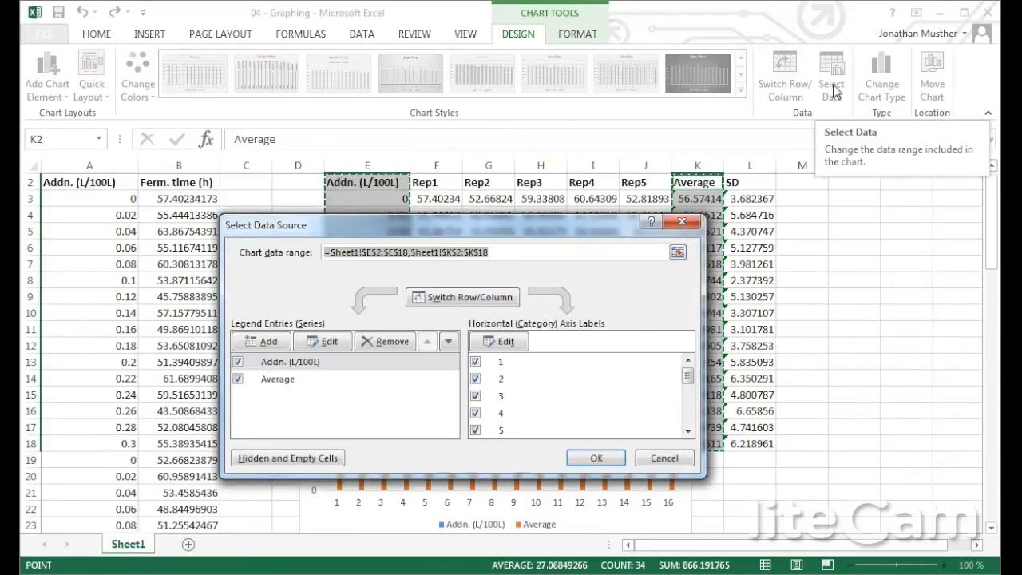
left_click(333, 361)
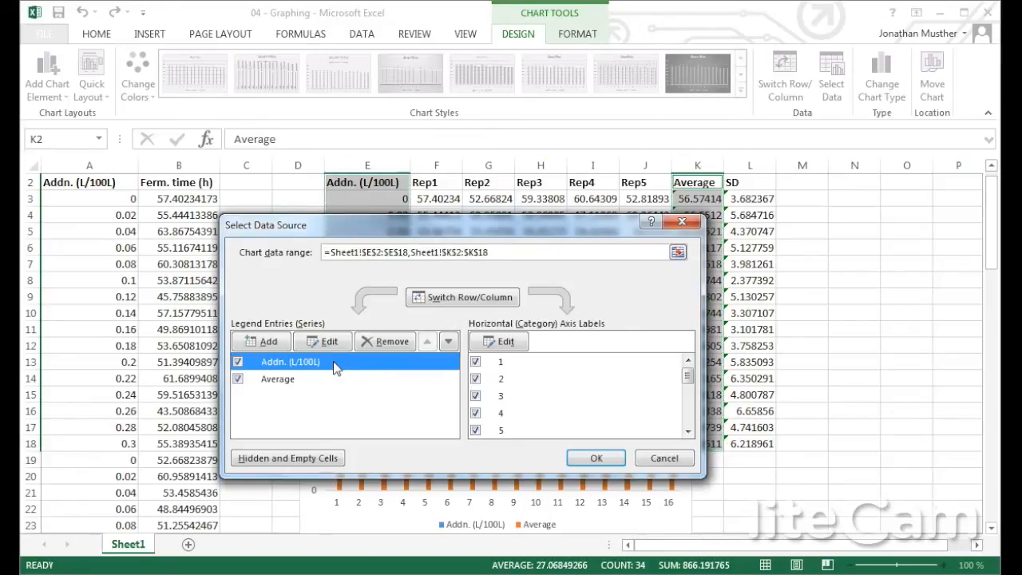
left_click(387, 342)
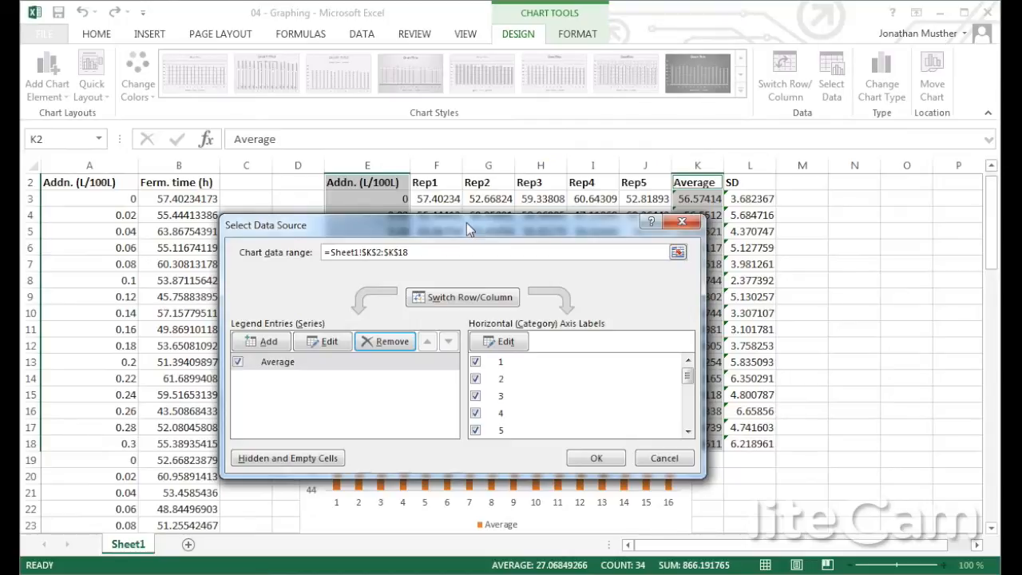
- Set the chart's horizontal axis labels to the addition rates in E3:E18 and apply the data source changes
left_click_drag(467, 222, 693, 179)
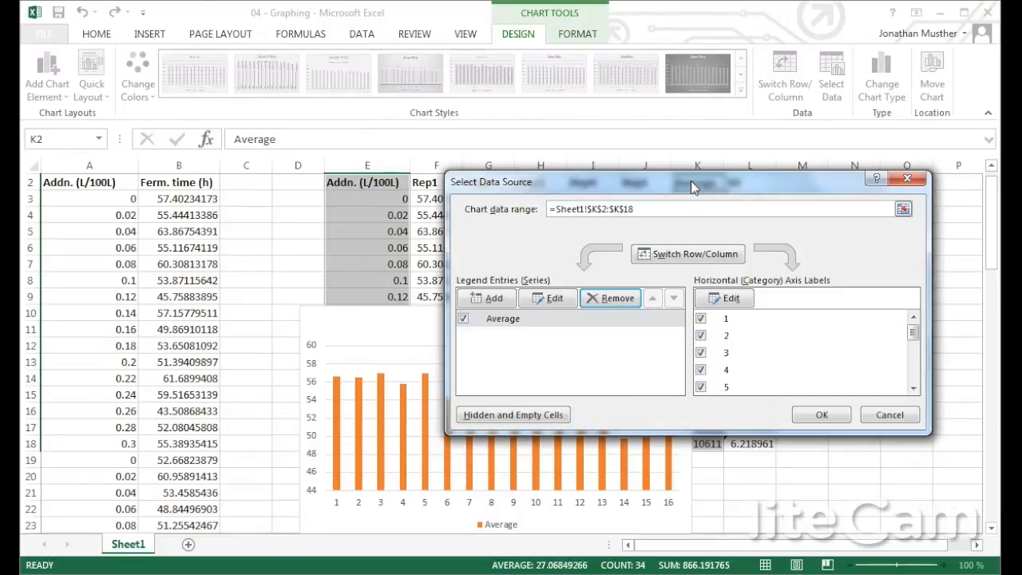
left_click(730, 299)
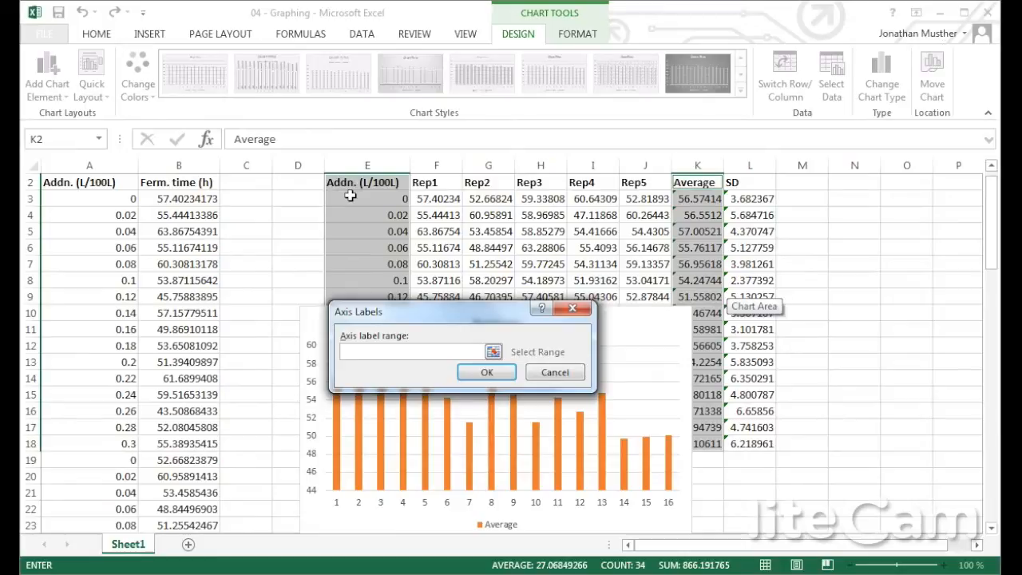
left_click_drag(350, 195, 349, 206)
left_click_drag(358, 255, 356, 446)
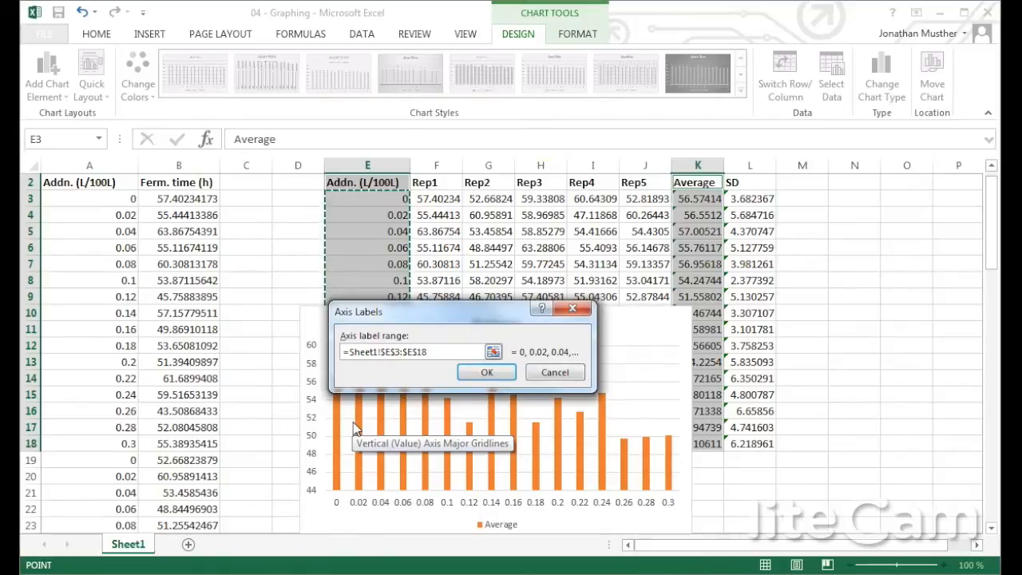
left_click(489, 374)
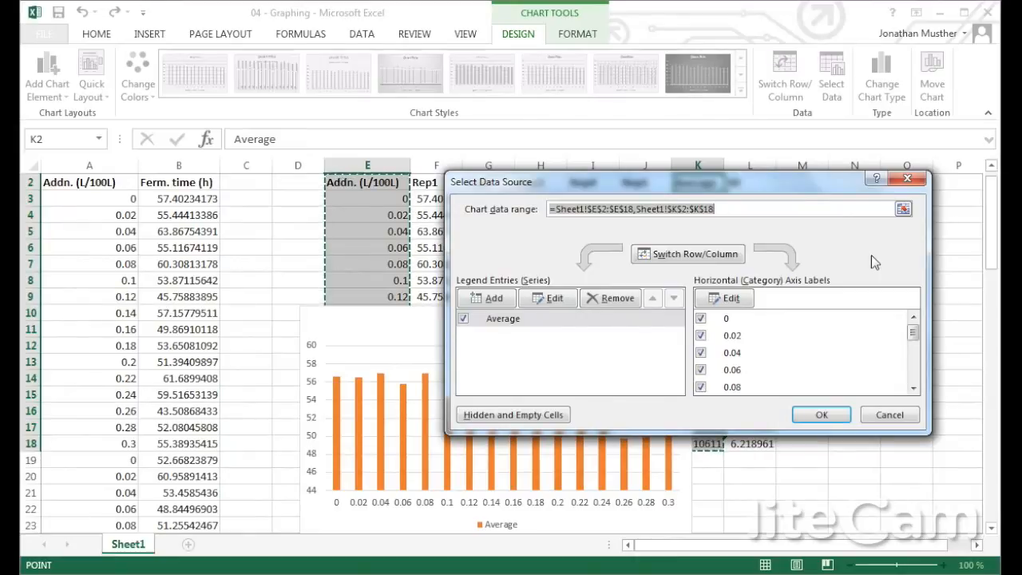
mouse_move(913, 331)
left_mouse_down()
mouse_move(917, 385)
mouse_move(909, 329)
left_mouse_up()
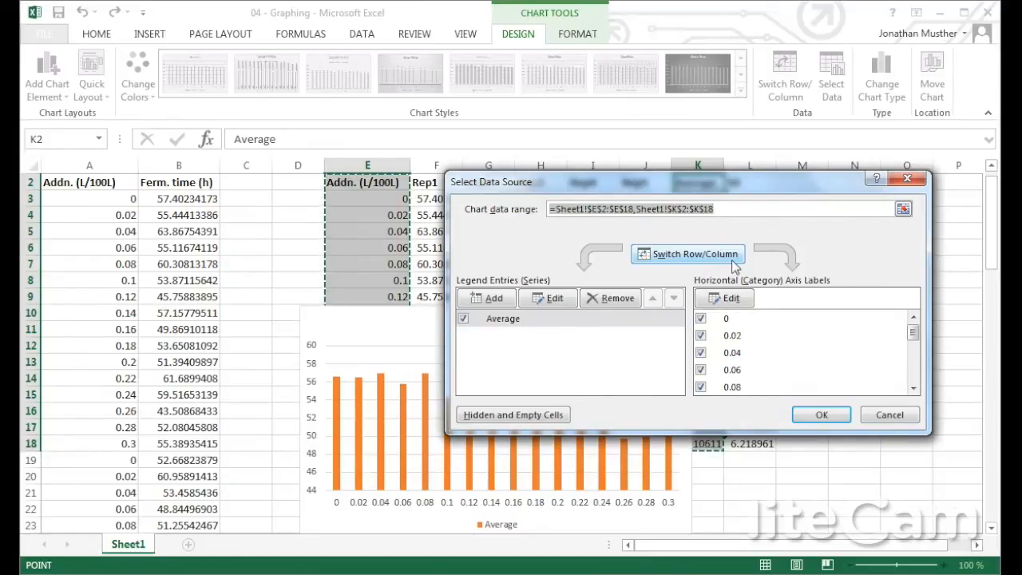
left_click(819, 415)
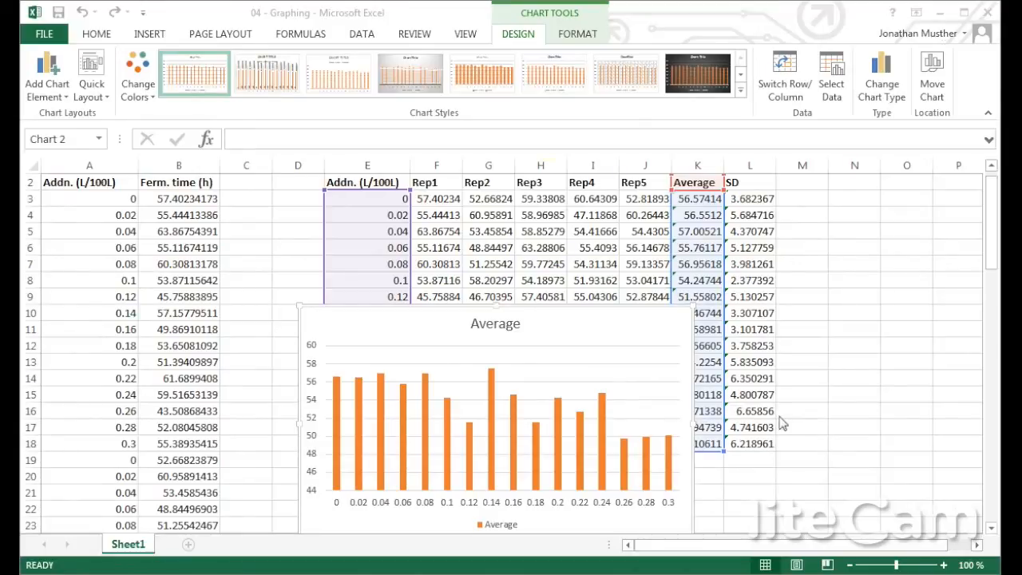
- Add error bars to the Average column chart and deselect the chart
scroll(767, 467, "down", 2)
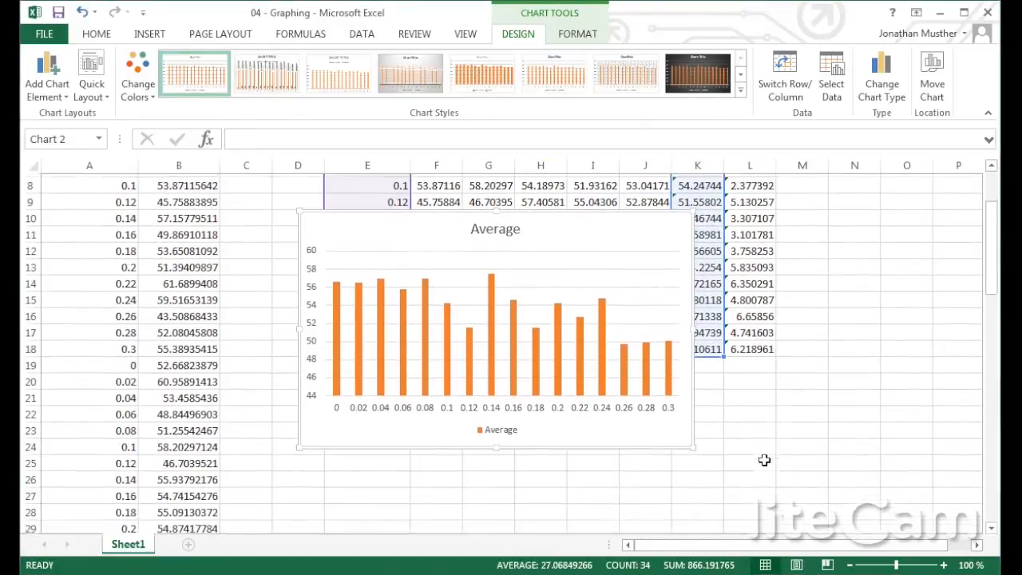
scroll(765, 460, "up", 1)
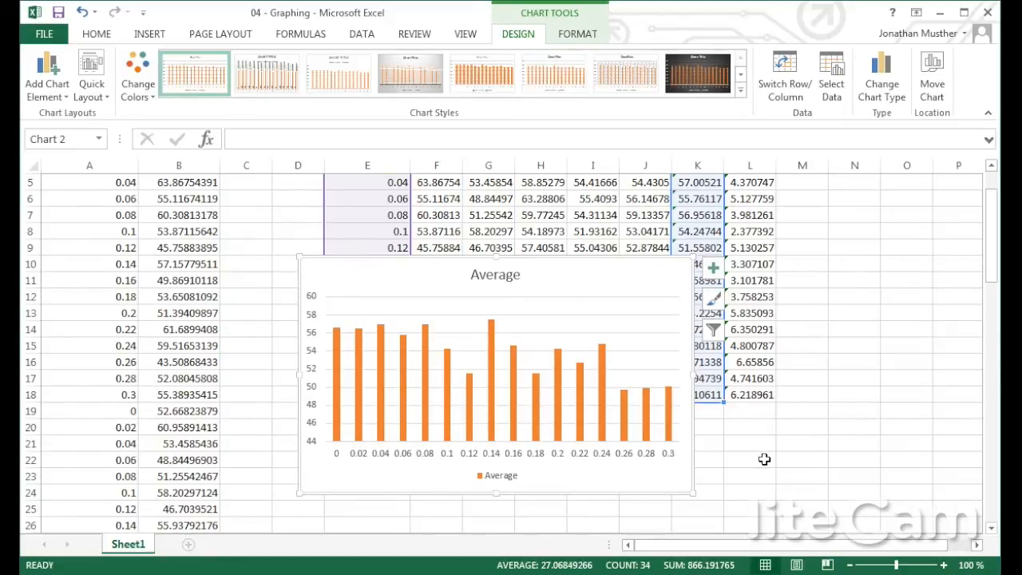
left_click(713, 271)
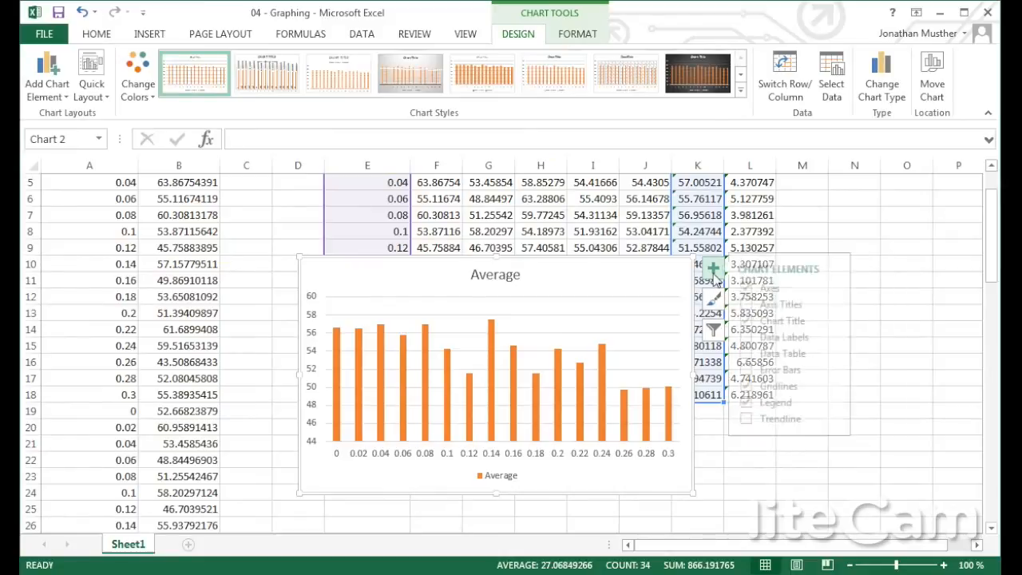
left_click(769, 370)
left_click(917, 361)
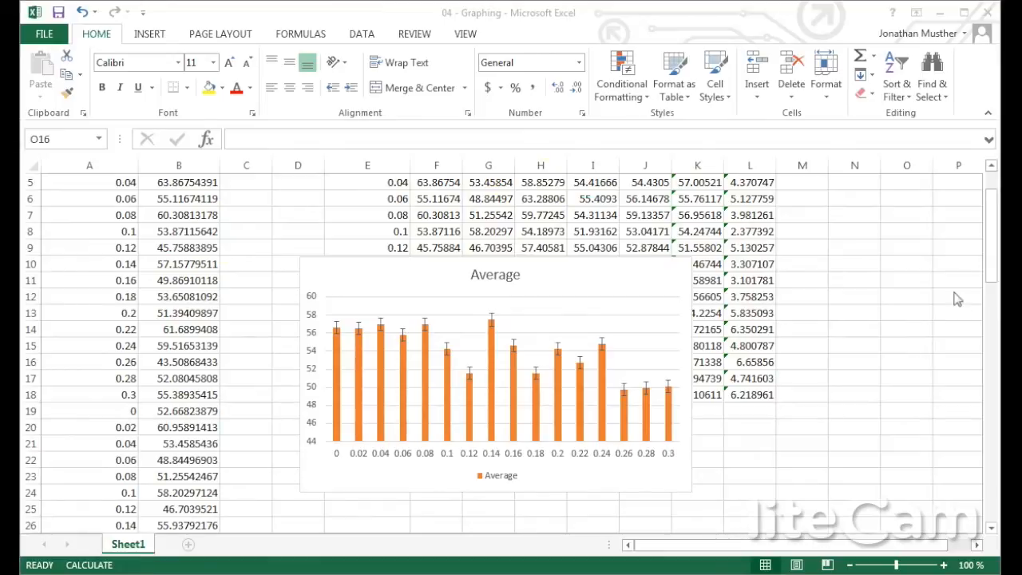
- Set the error bars' error amount to Custom and open the custom error value settings, clear of the SD column
left_click(992, 267)
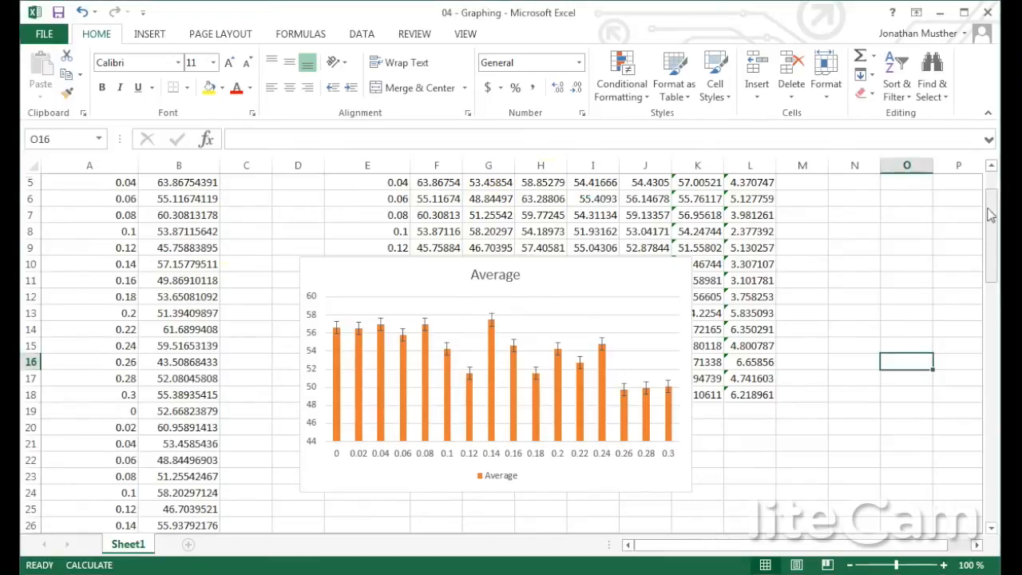
left_click_drag(991, 196, 991, 187)
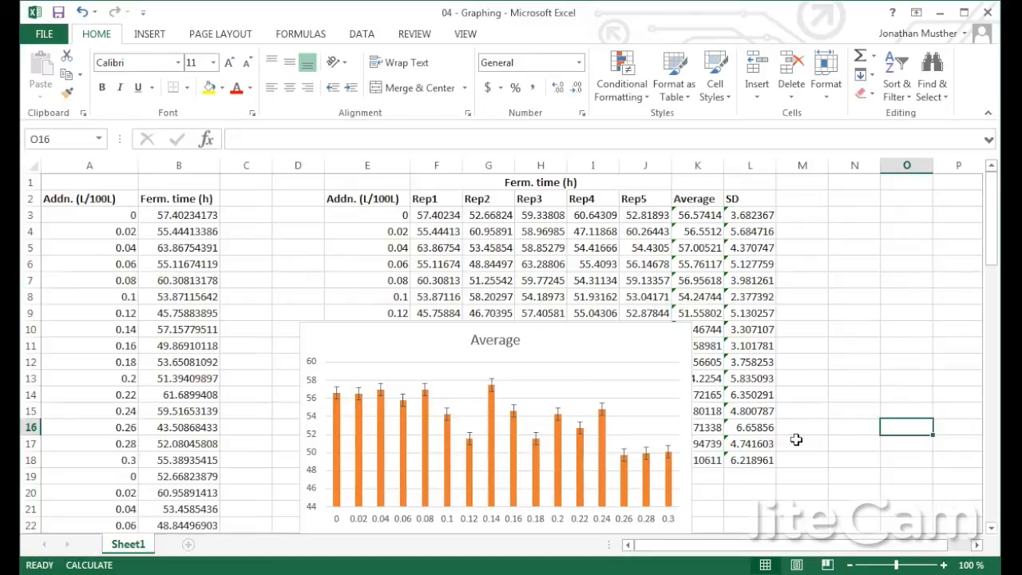
left_click(492, 379)
double_click(492, 379)
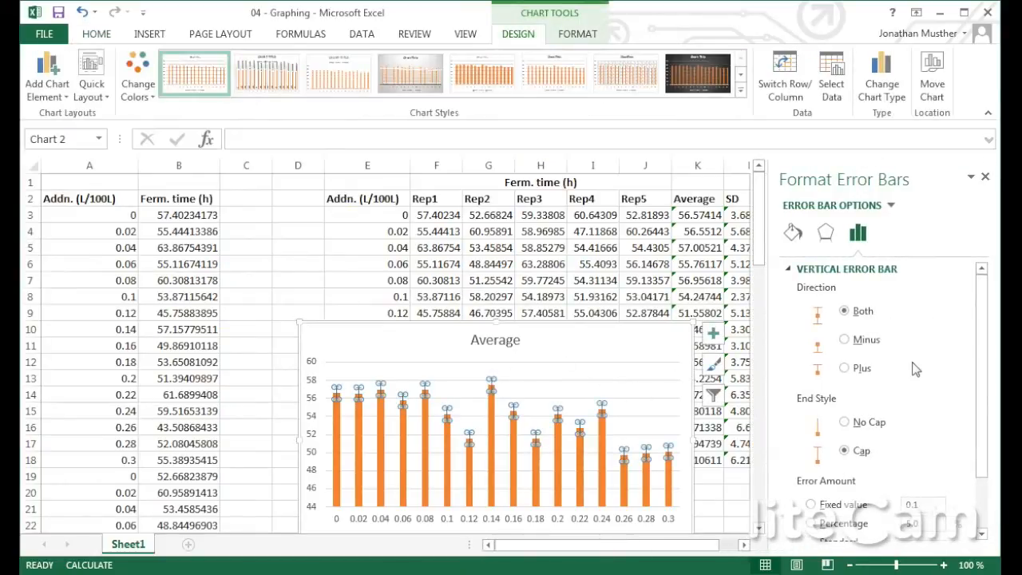
scroll(919, 383, "down", 2)
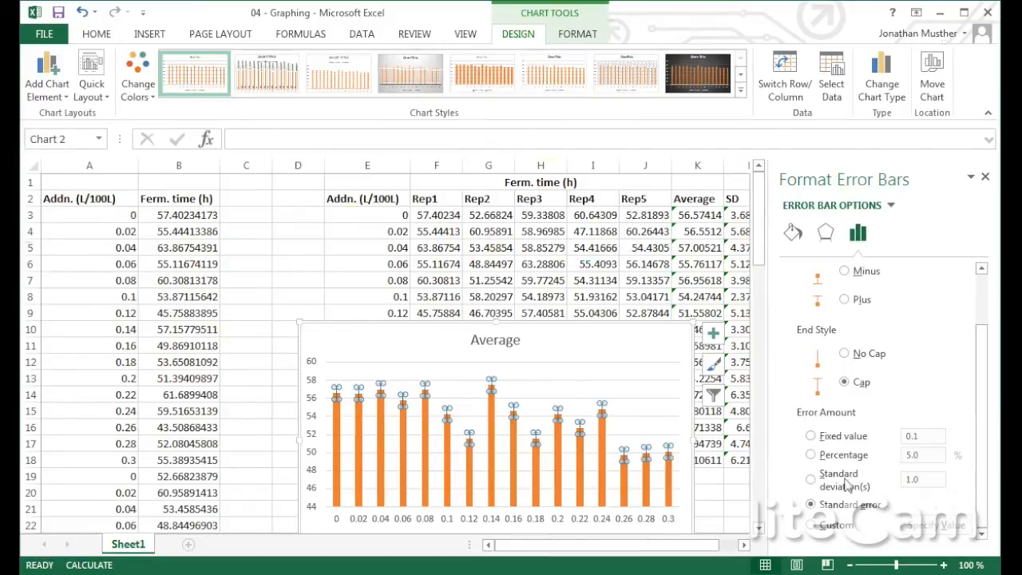
left_click(812, 525)
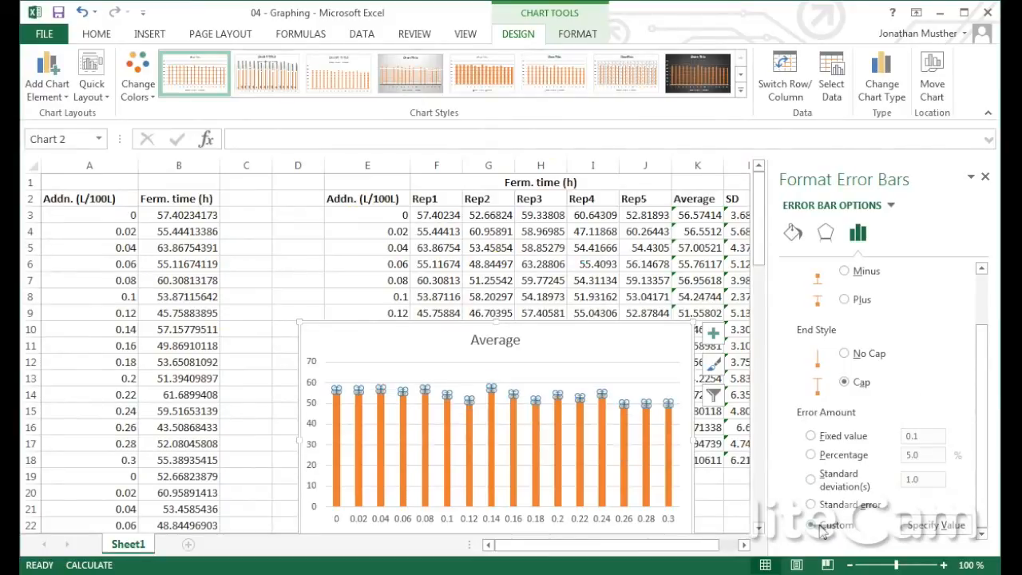
left_click(941, 526)
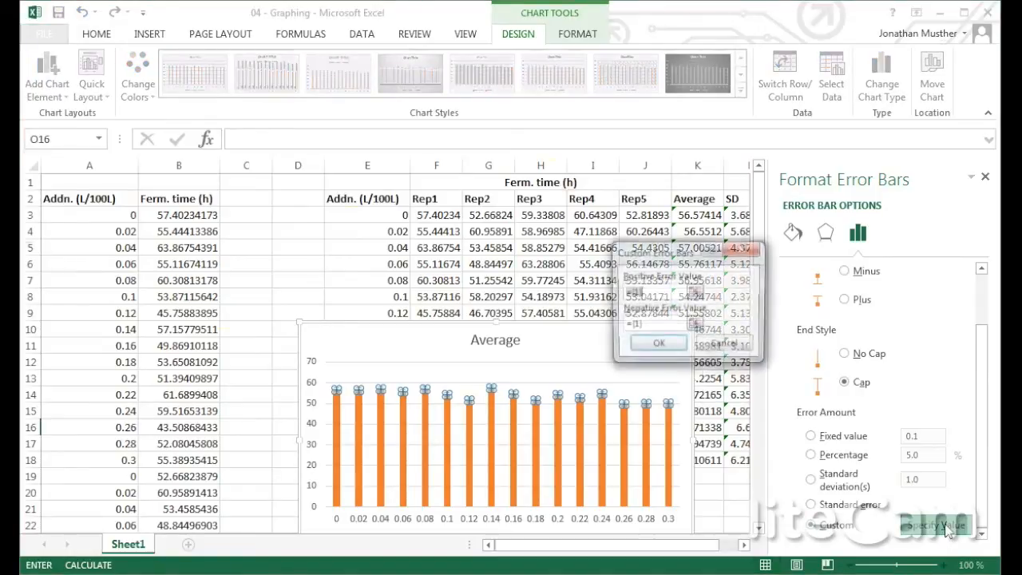
left_click_drag(651, 251, 405, 214)
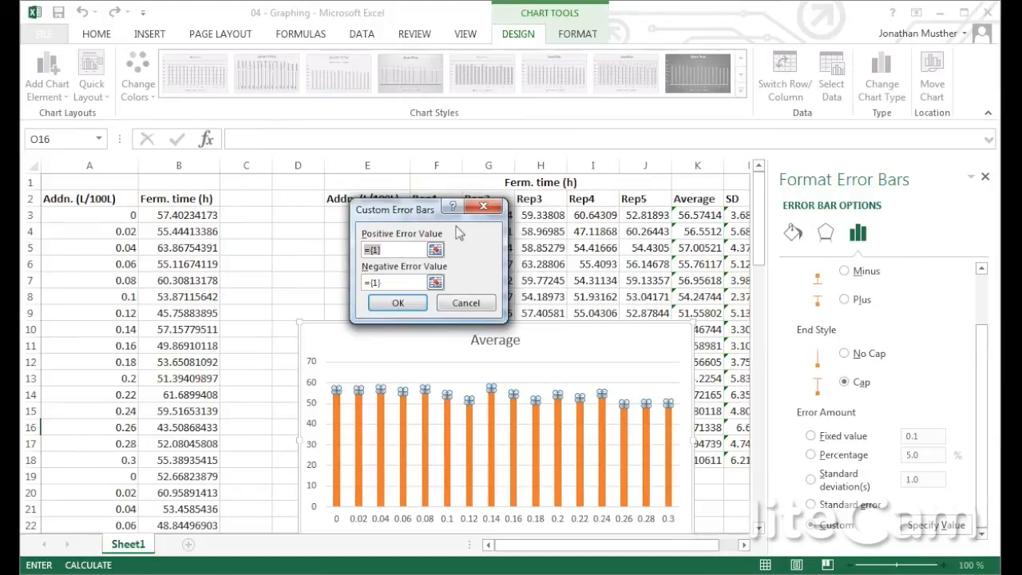
- Use the standard deviations in L3:L18 for both the positive and negative custom error values and apply them
left_click(399, 250)
key("Delete")
left_click_drag(741, 214, 743, 460)
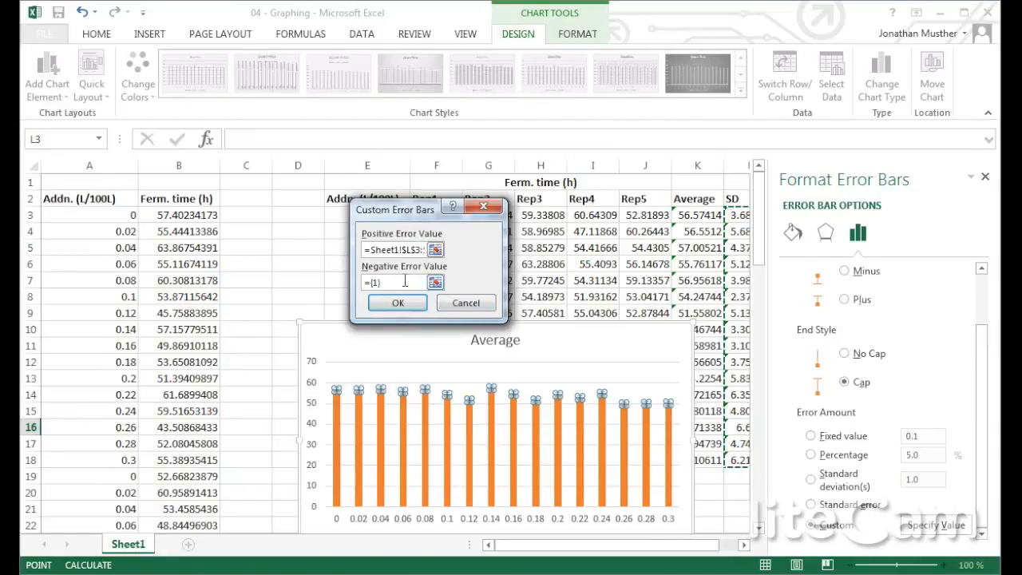
left_click_drag(404, 281, 362, 281)
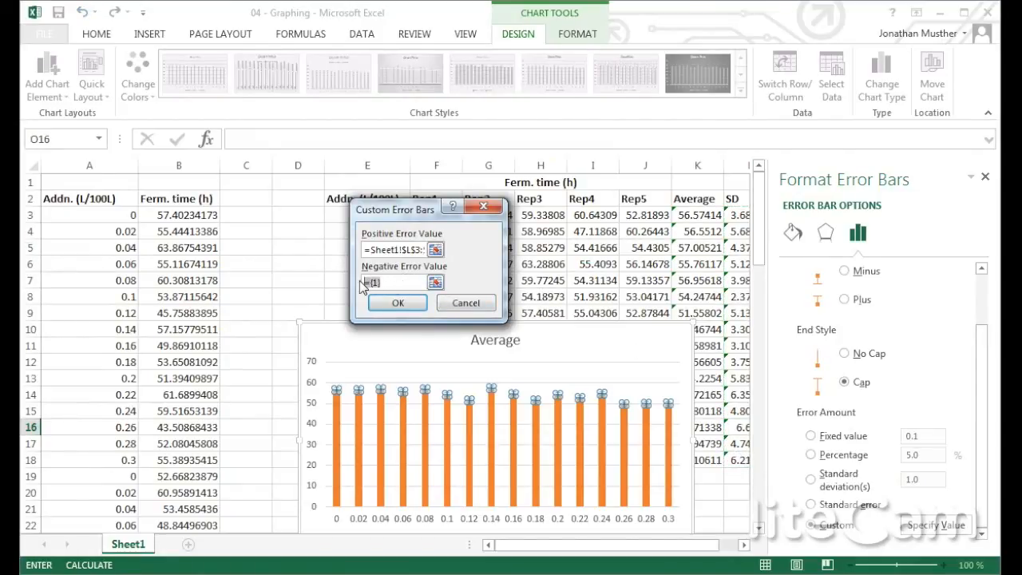
left_click_drag(728, 215, 727, 468)
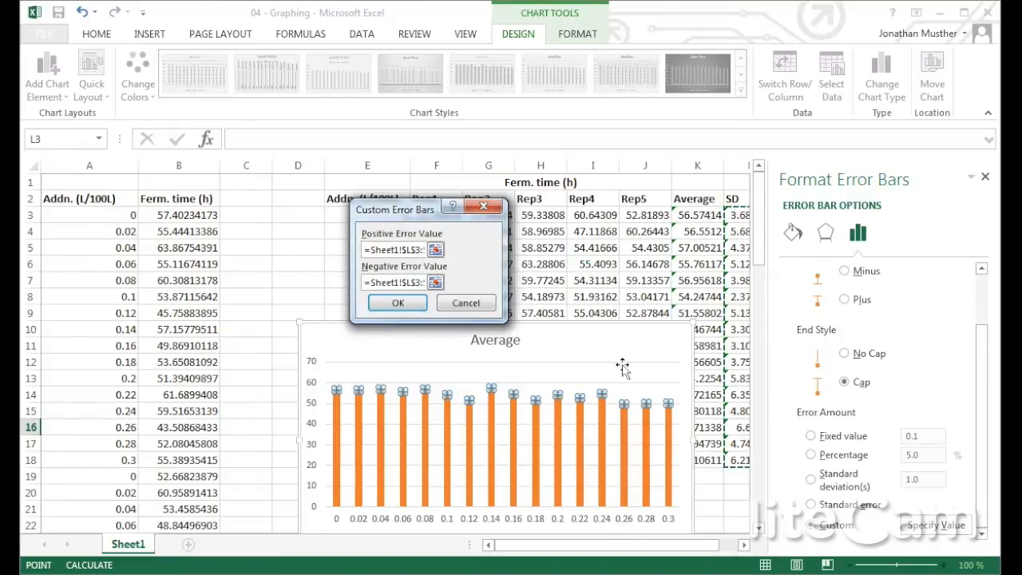
left_click(398, 304)
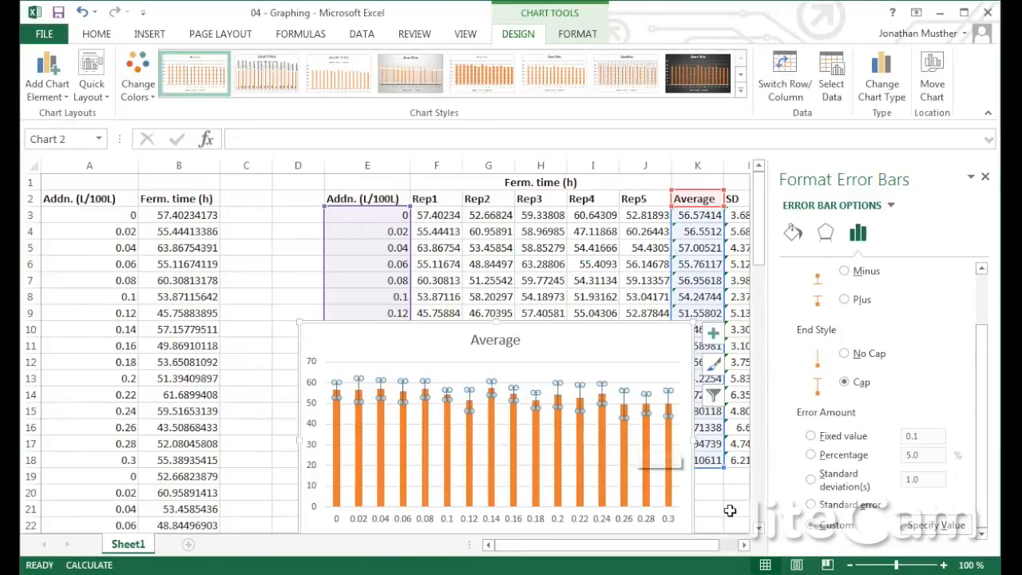
left_click(642, 355)
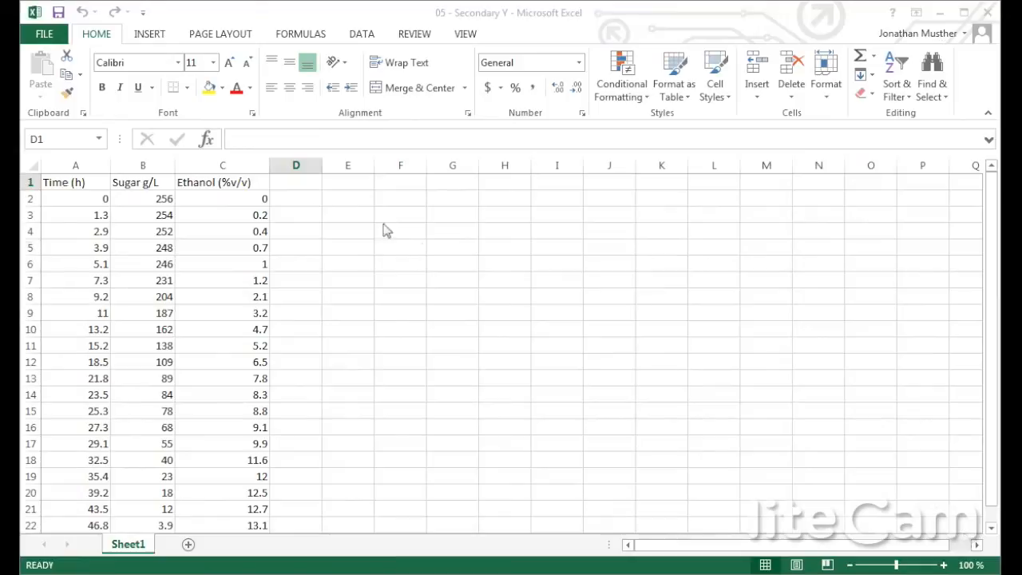
- Insert a markers-only scatter chart of sugar and ethanol against time from A1:C23 in the 05 - Secondary Y workbook
left_click_drag(74, 182, 199, 494)
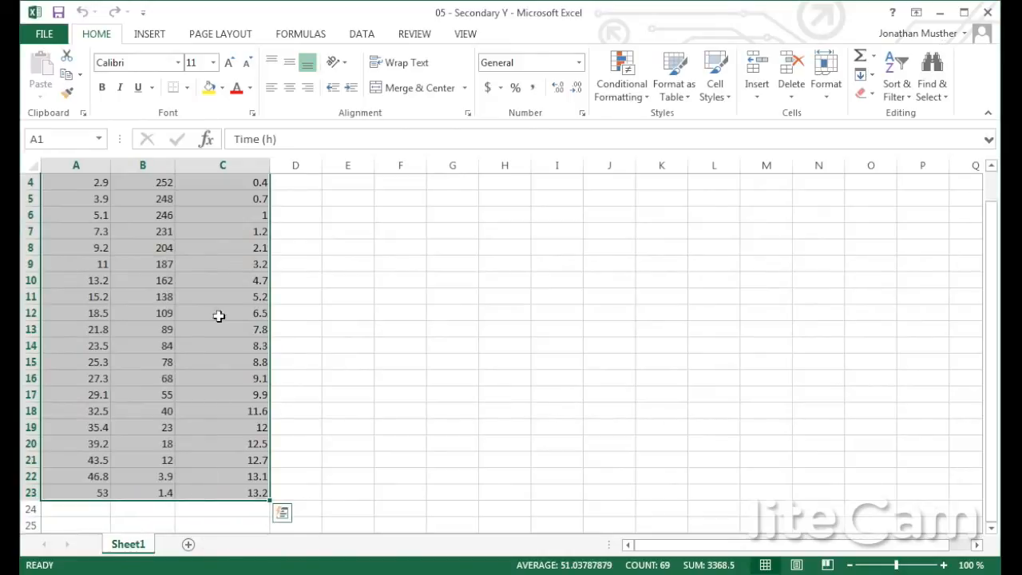
left_click(149, 33)
left_click(503, 94)
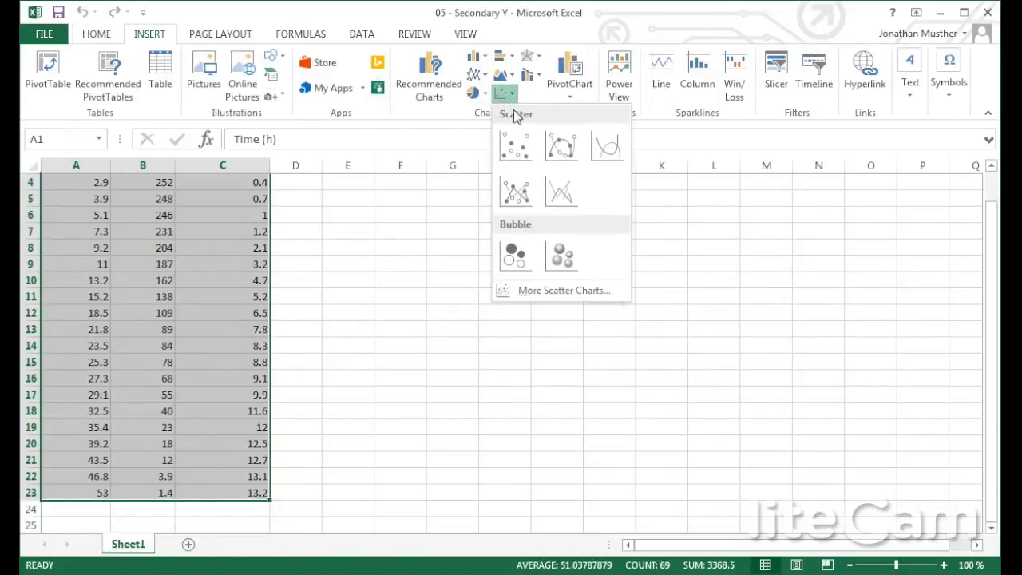
left_click(515, 142)
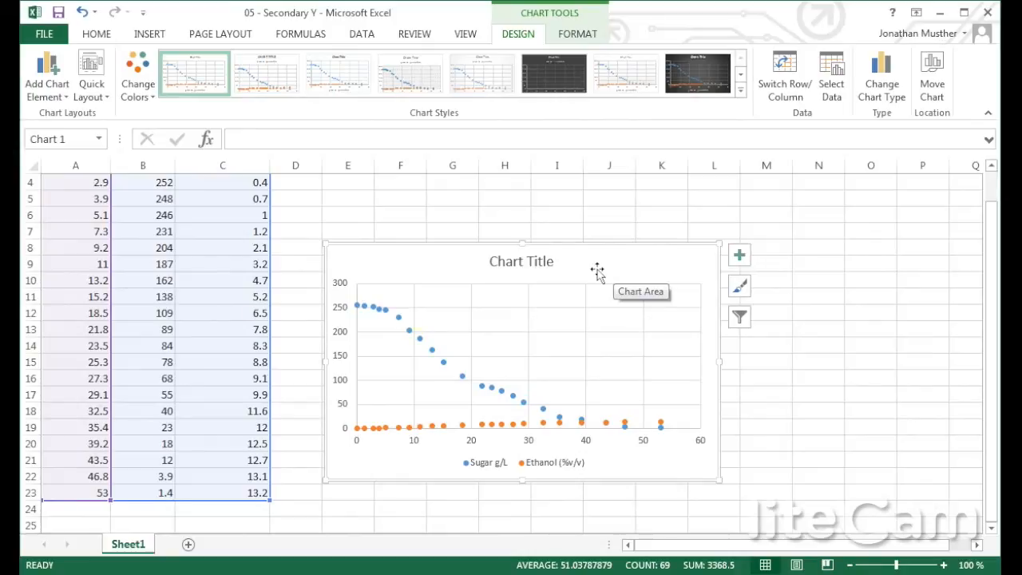
- Plot the Ethanol (%v/v) series on the secondary axis and close the formatting settings
double_click(498, 422)
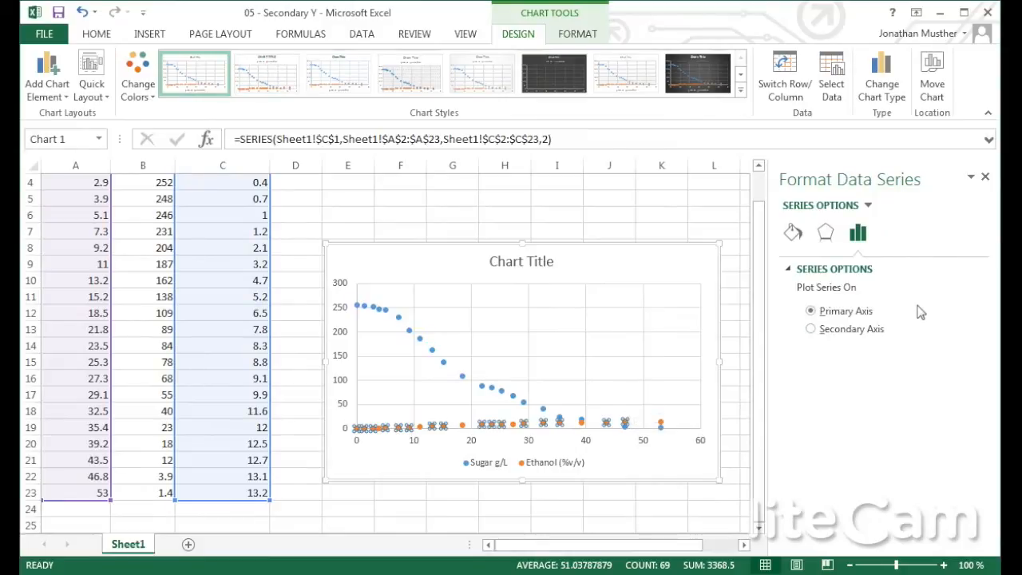
left_click(811, 329)
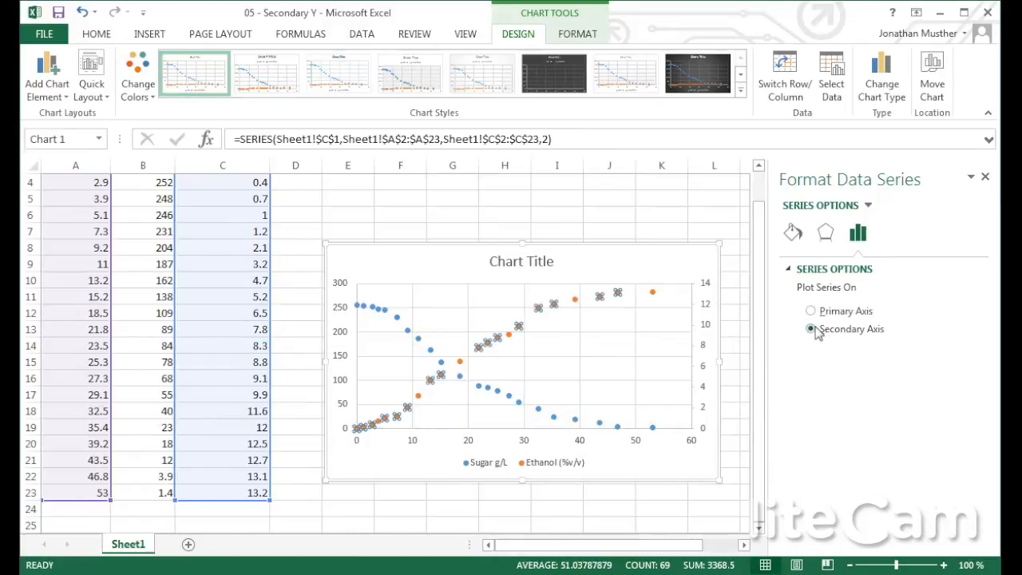
left_click(732, 410)
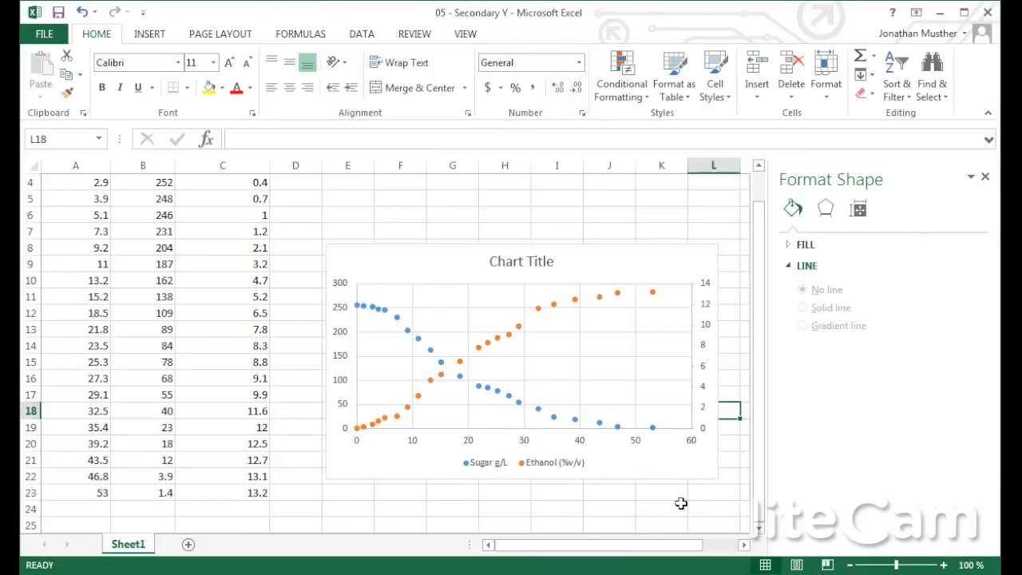
left_click(985, 176)
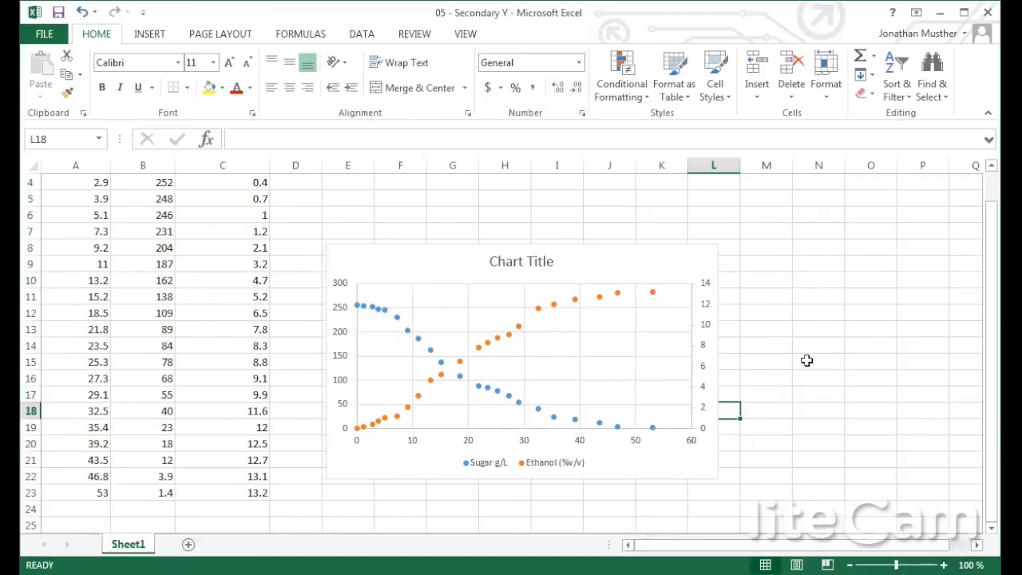
- Give the secondary vertical axis a solid red line, then close the axis formatting and deselect the chart
double_click(708, 334)
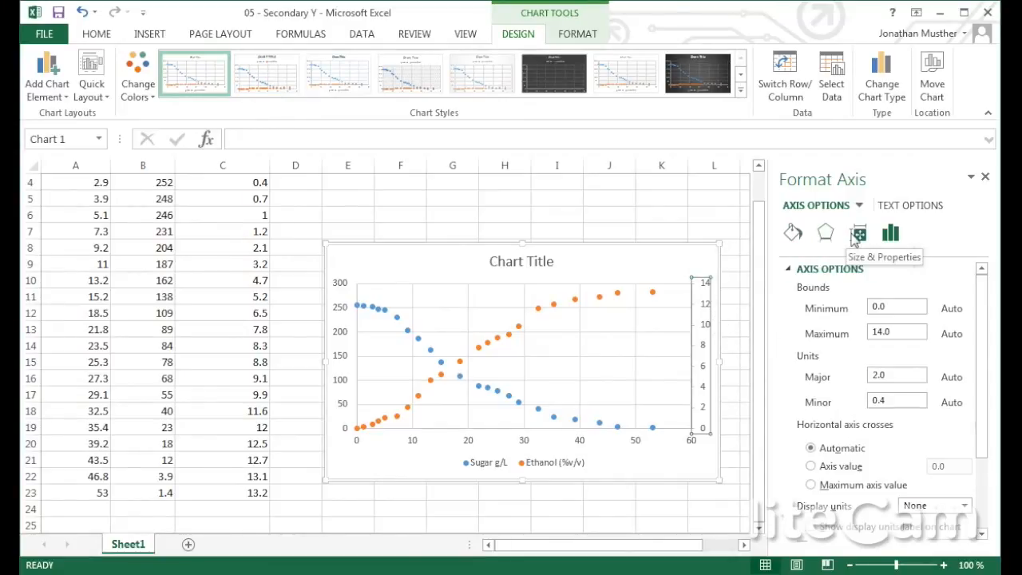
left_click(793, 240)
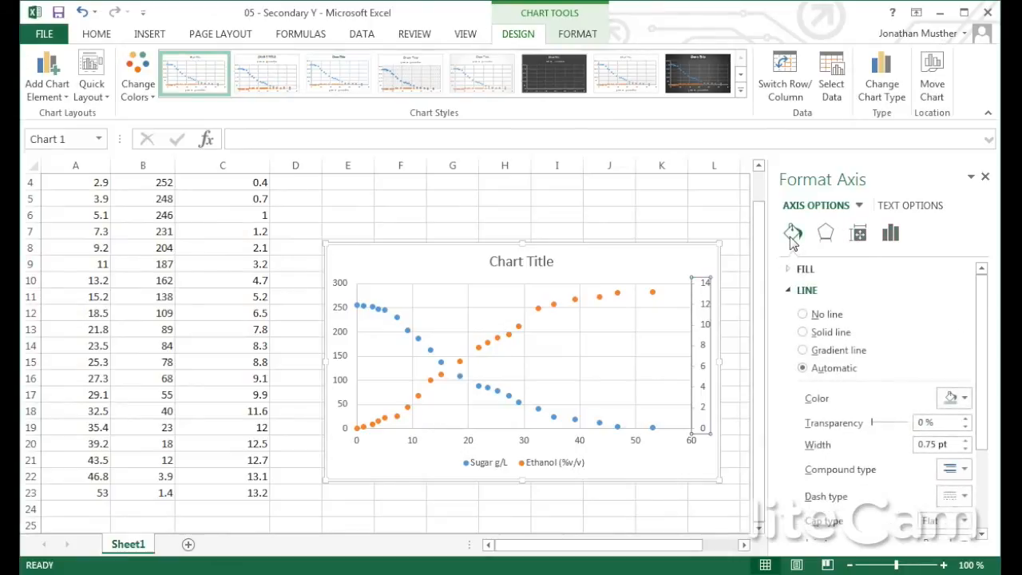
left_click(961, 400)
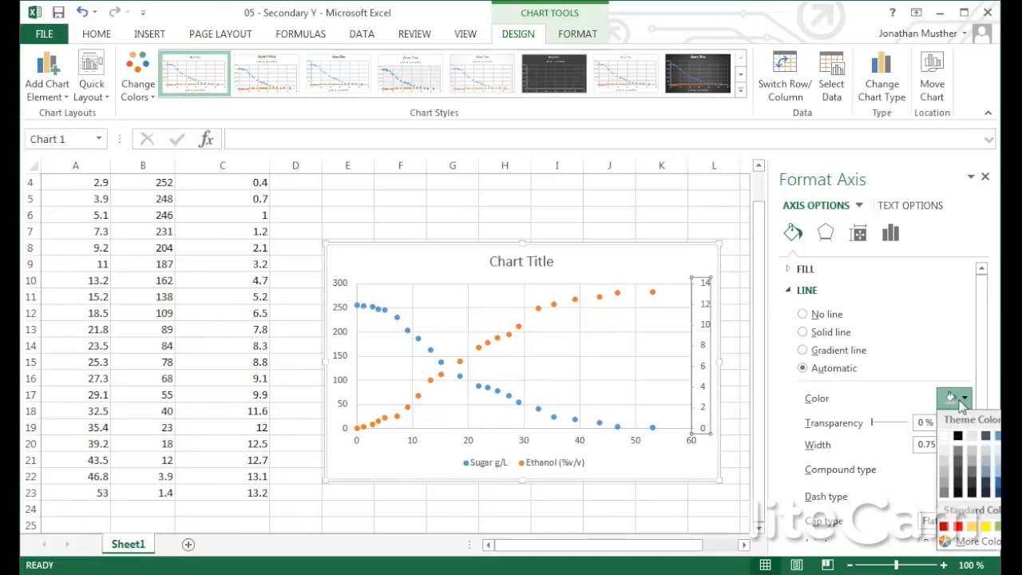
left_click(959, 526)
scroll(891, 448, "down", 1)
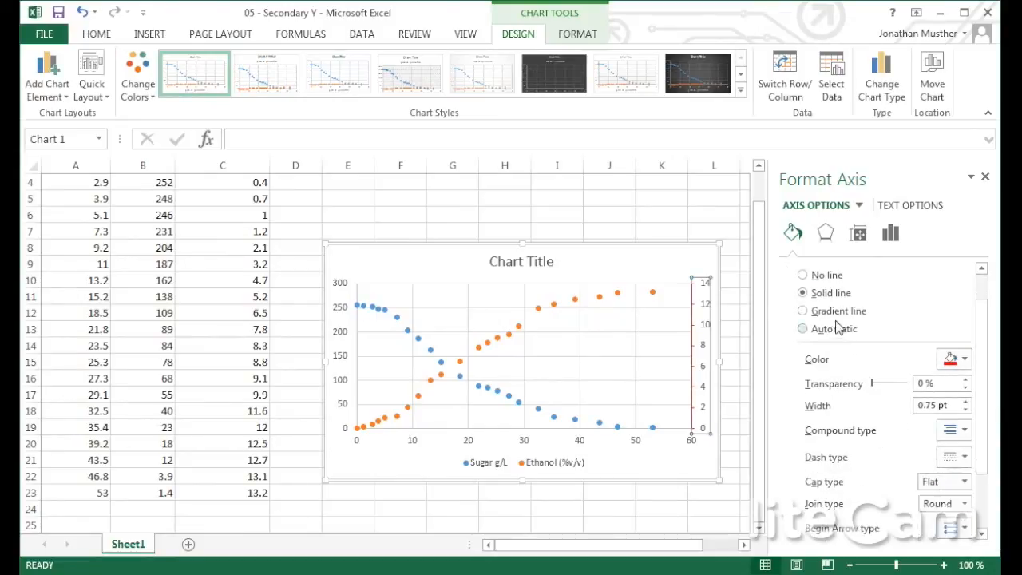
scroll(875, 426, "down", 2)
scroll(875, 439, "up", 3)
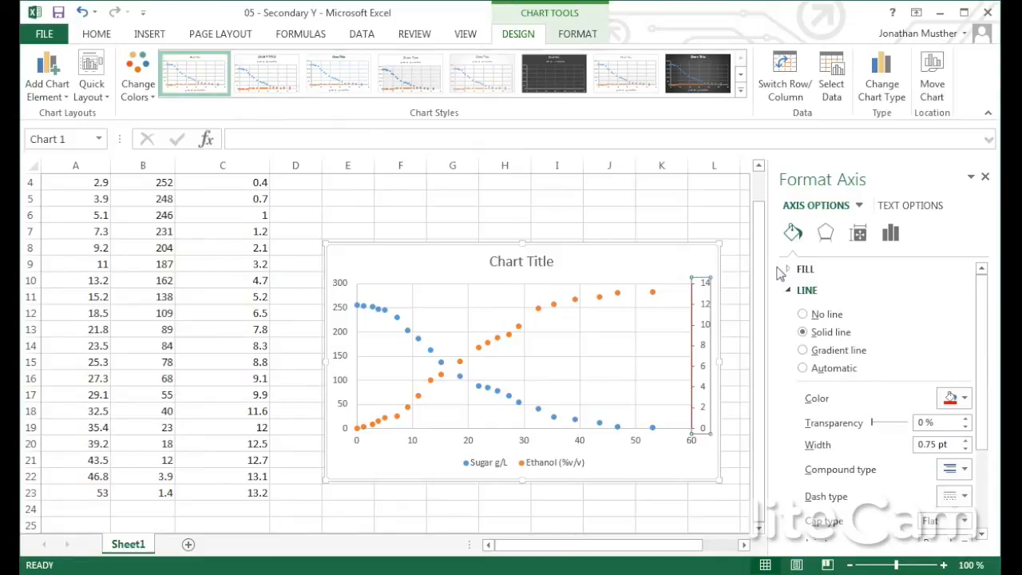
left_click(984, 177)
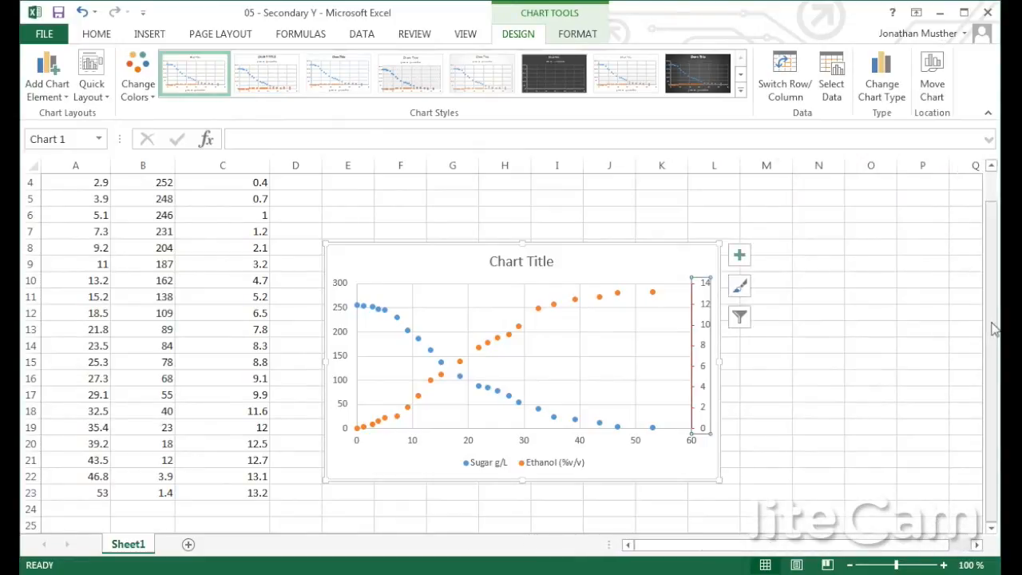
left_click(810, 328)
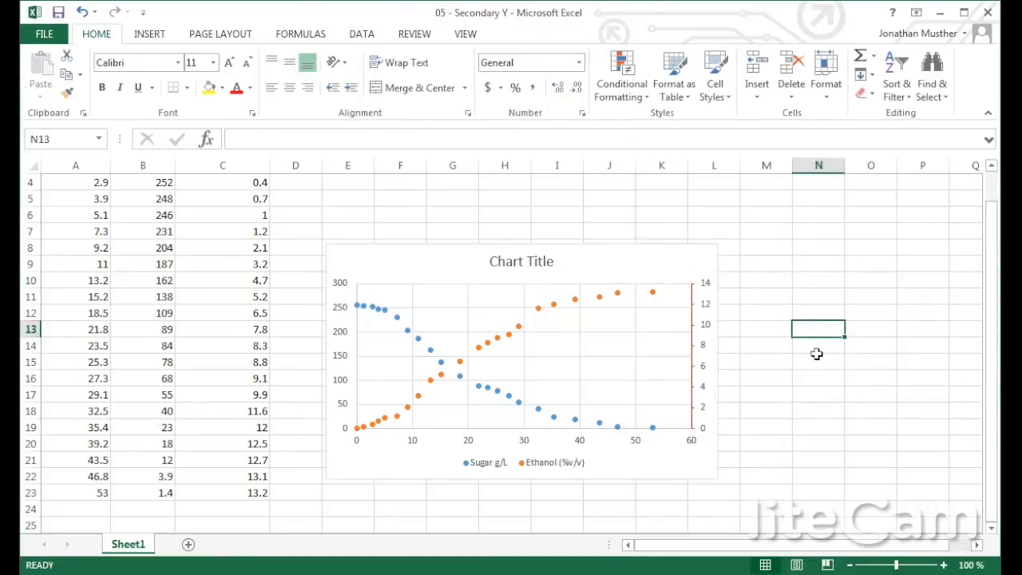
- Delete the sugar and ethanol scatter chart from the sheet
left_click(685, 257)
key("Delete")
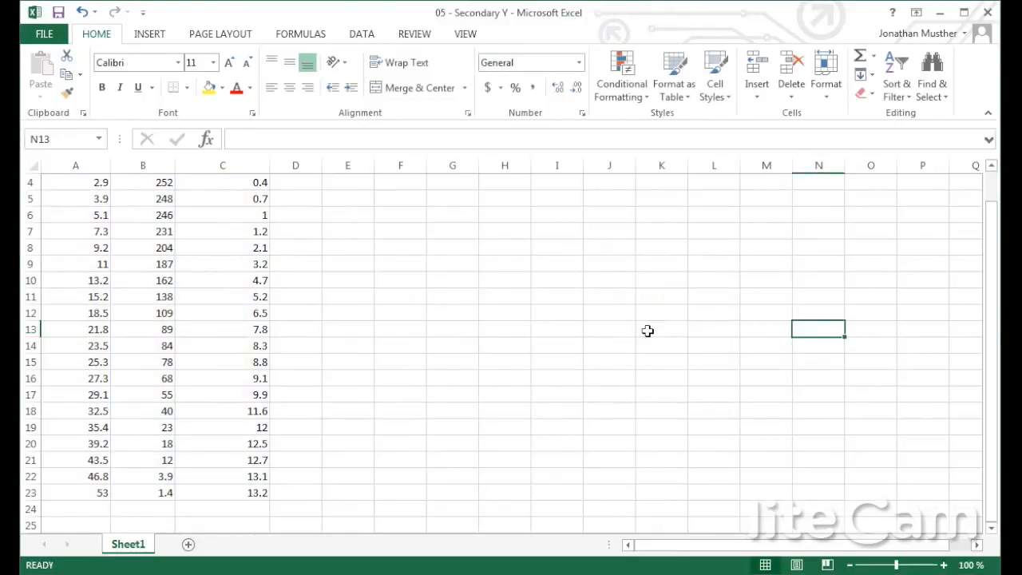
left_click(647, 330)
scroll(546, 370, "up", 1)
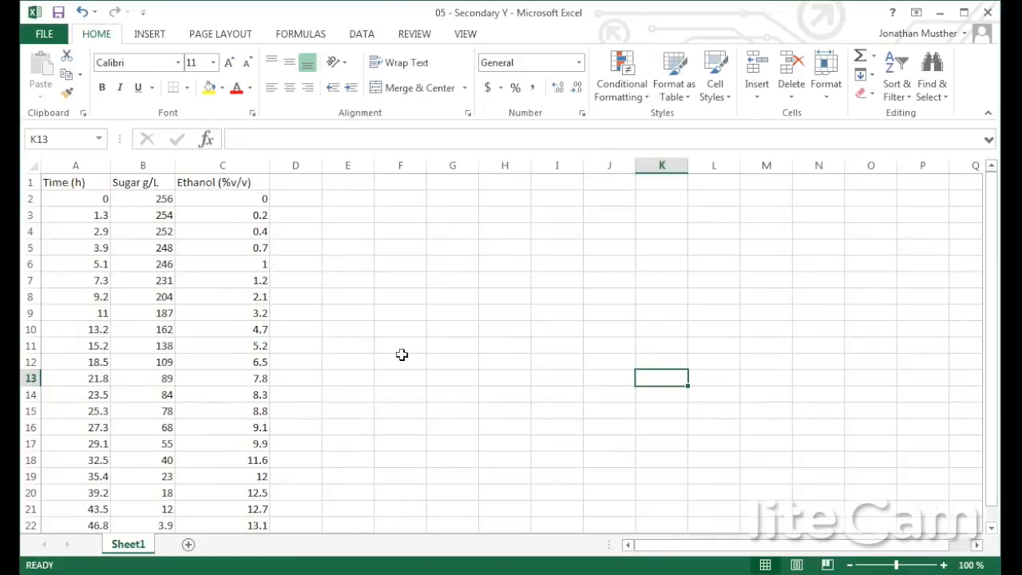
- Move the whole Time (h) column from column A to column D, after the Ethanol (%v/v) column
left_click(94, 165)
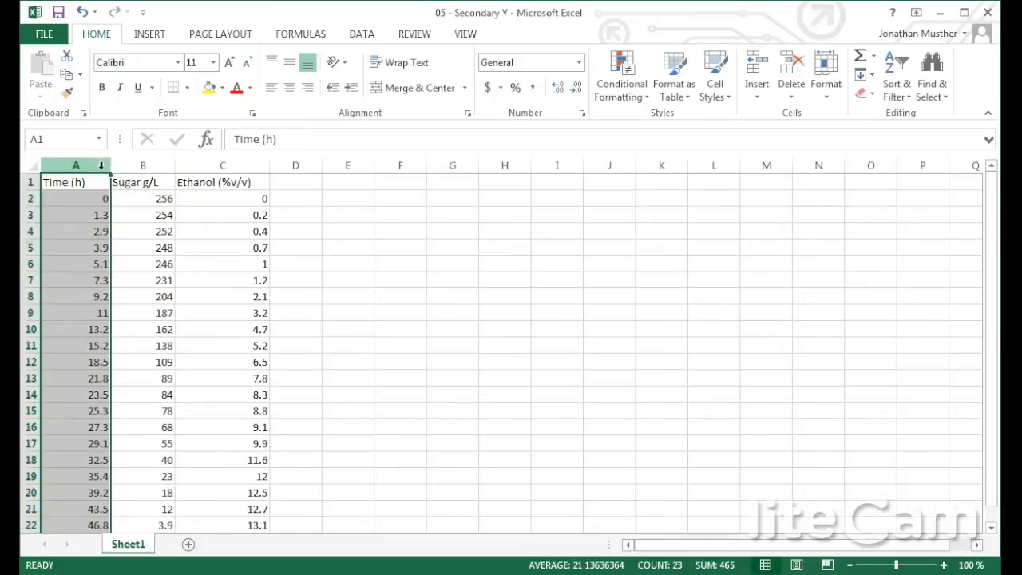
key("ctrl+c")
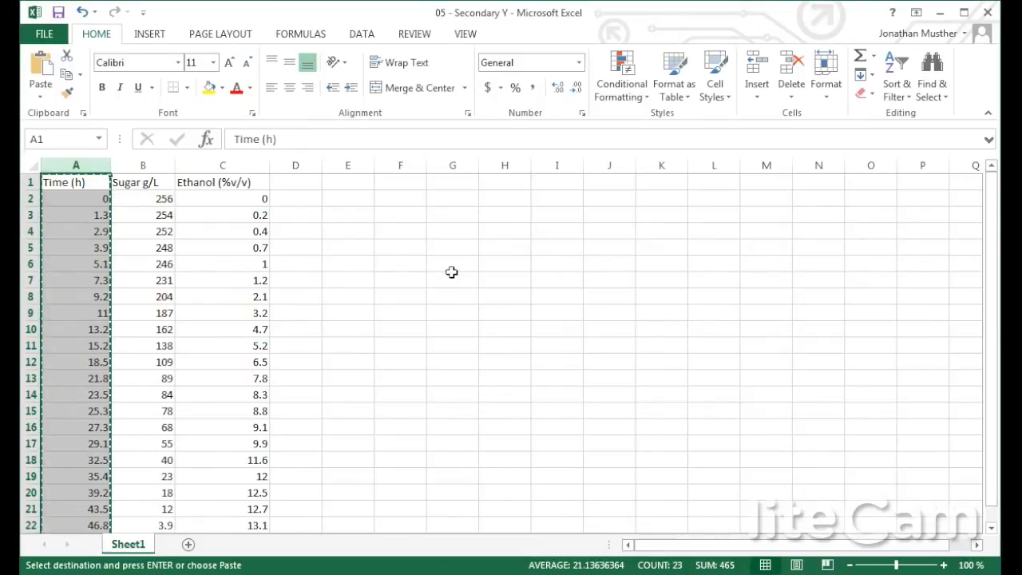
left_click(313, 165)
key("ctrl+v")
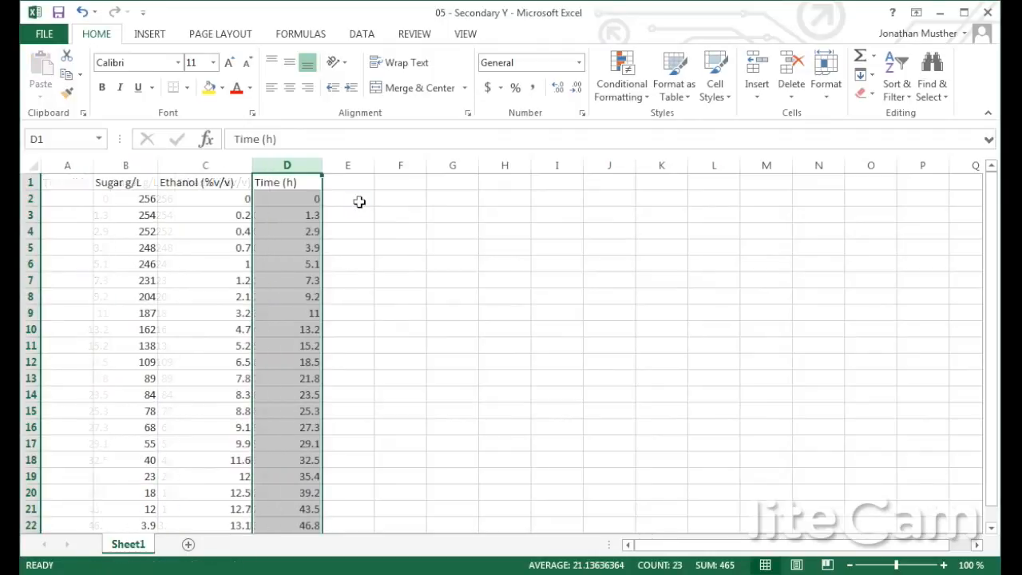
left_click(409, 299)
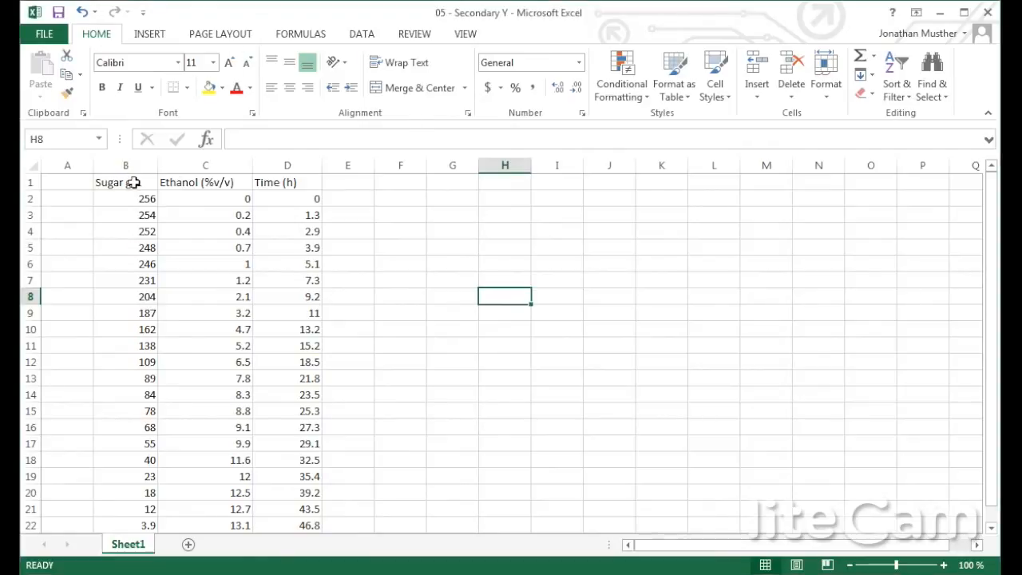
- Insert a markers-only scatter chart from the Sugar, Ethanol and Time columns, B1:D23
left_click_drag(133, 180, 296, 504)
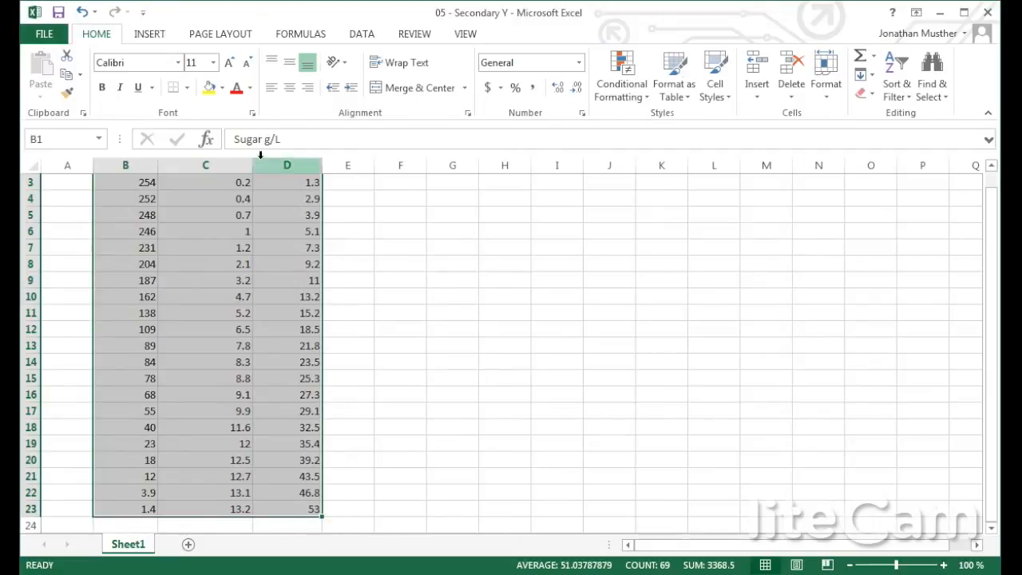
left_click(163, 37)
left_click(503, 94)
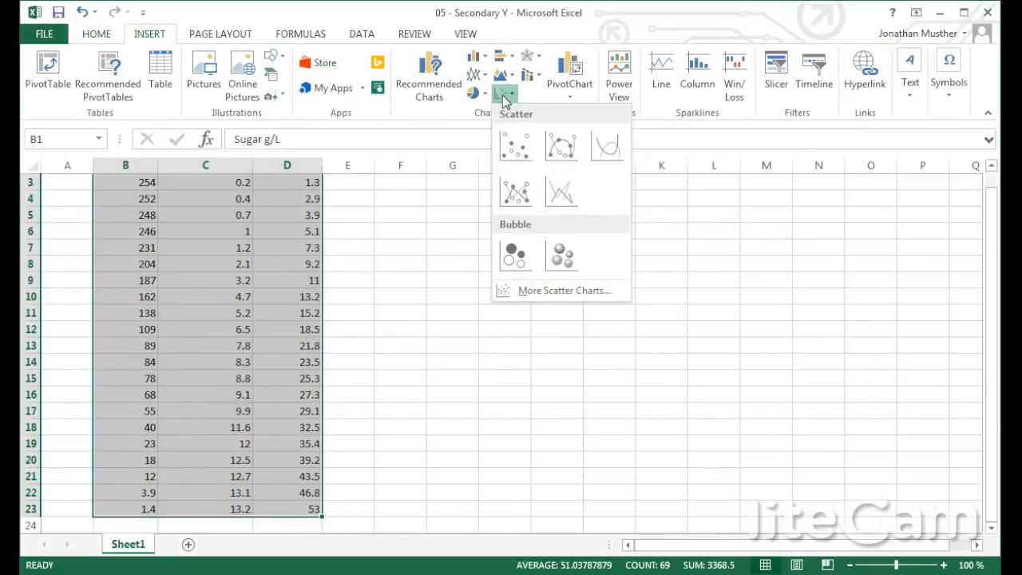
left_click(520, 142)
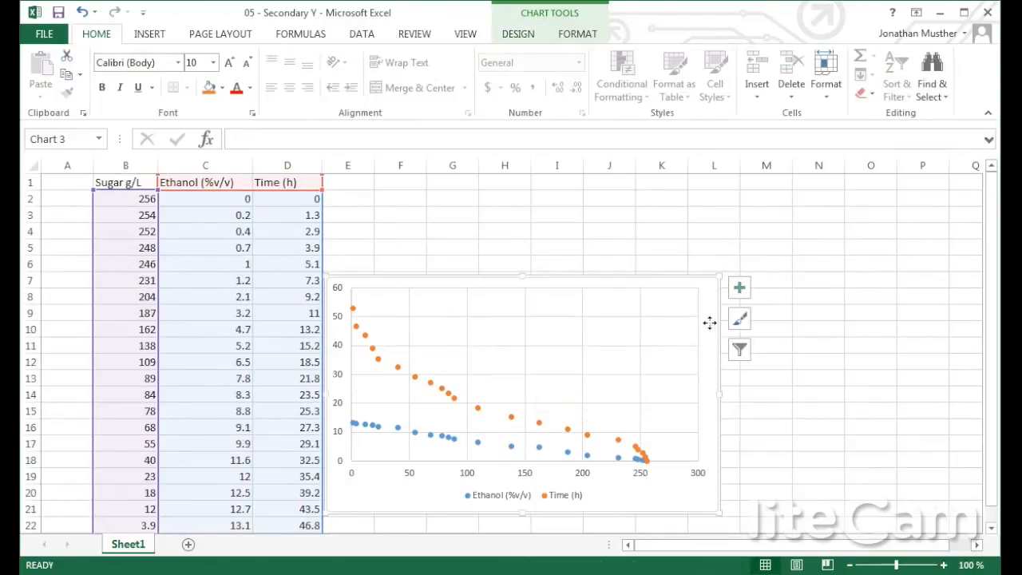
- Remove the Ethanol (%v/v) and Time (h) series from the scatter chart's data source
right_click(711, 323)
left_click(767, 416)
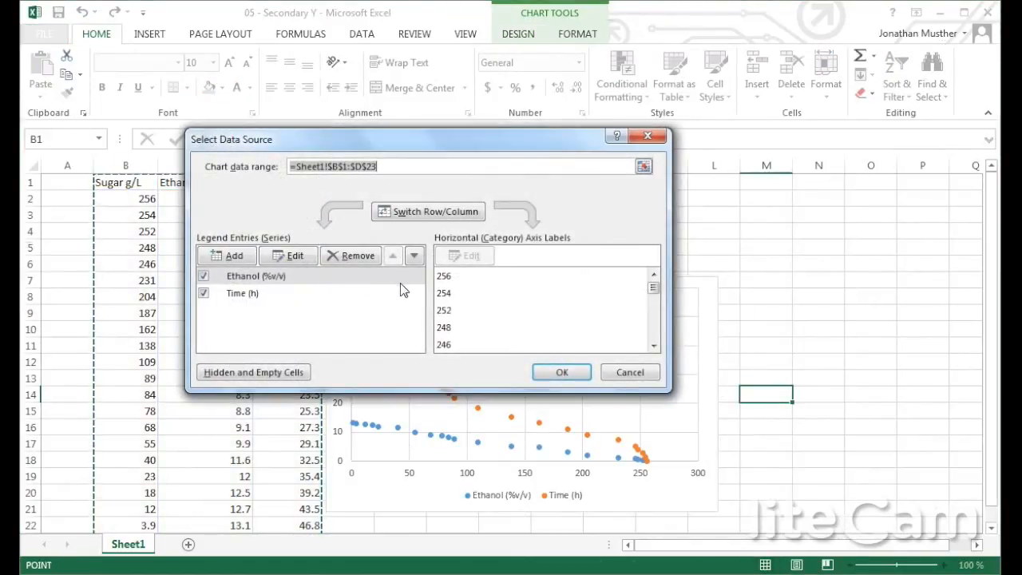
left_click(350, 276)
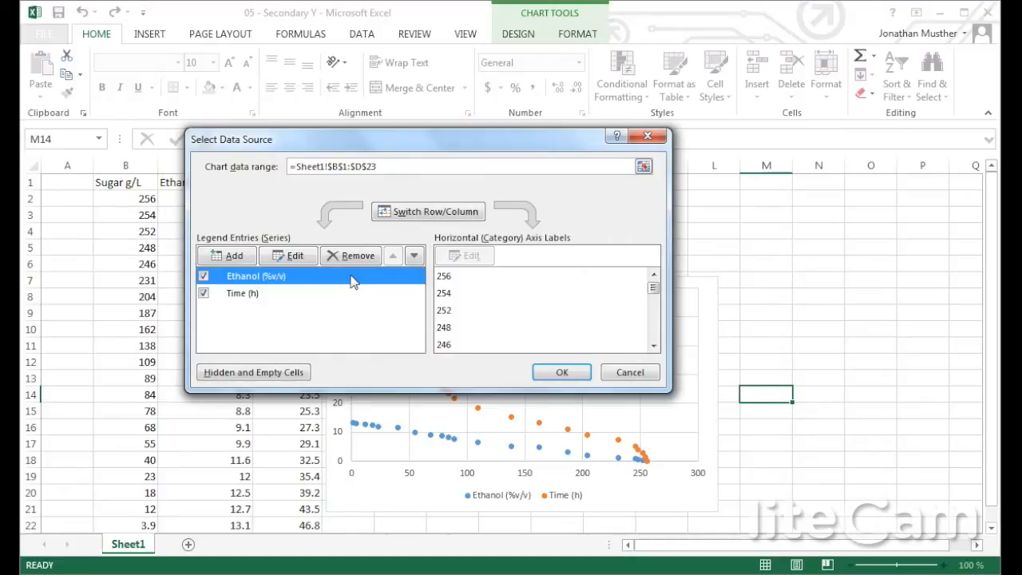
left_click(345, 301)
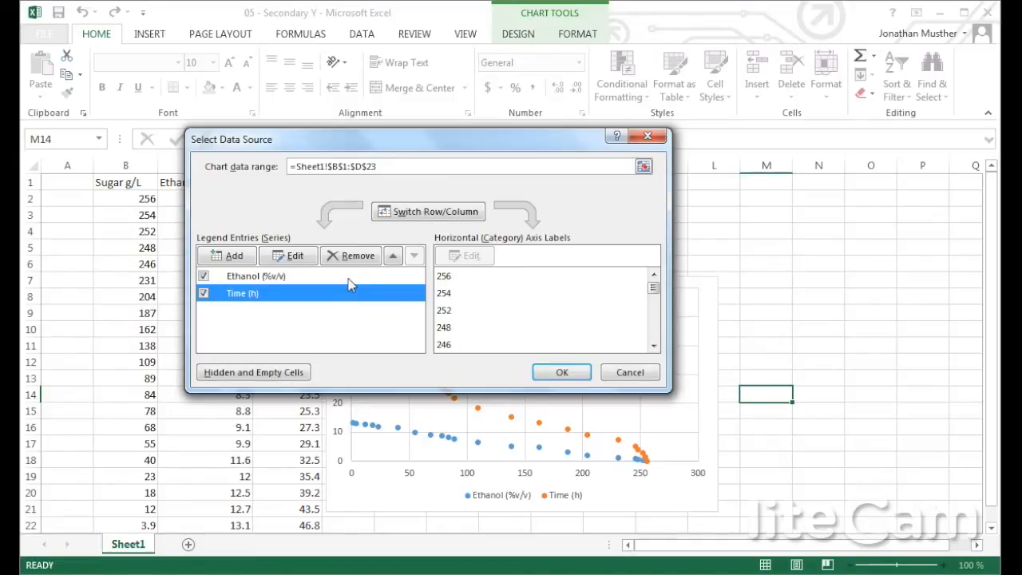
left_click(350, 276)
left_click(354, 257)
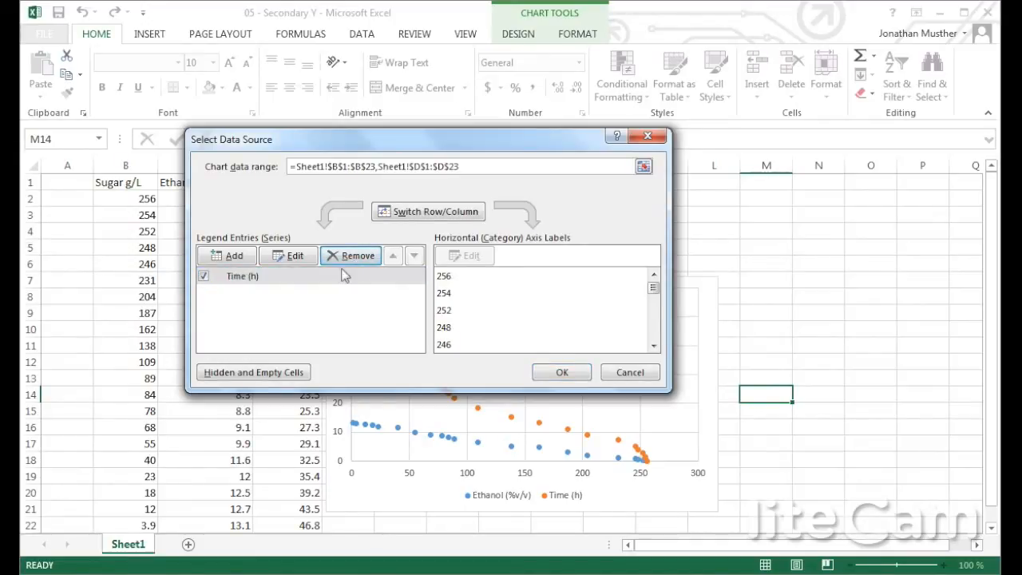
left_click(345, 276)
left_click(354, 256)
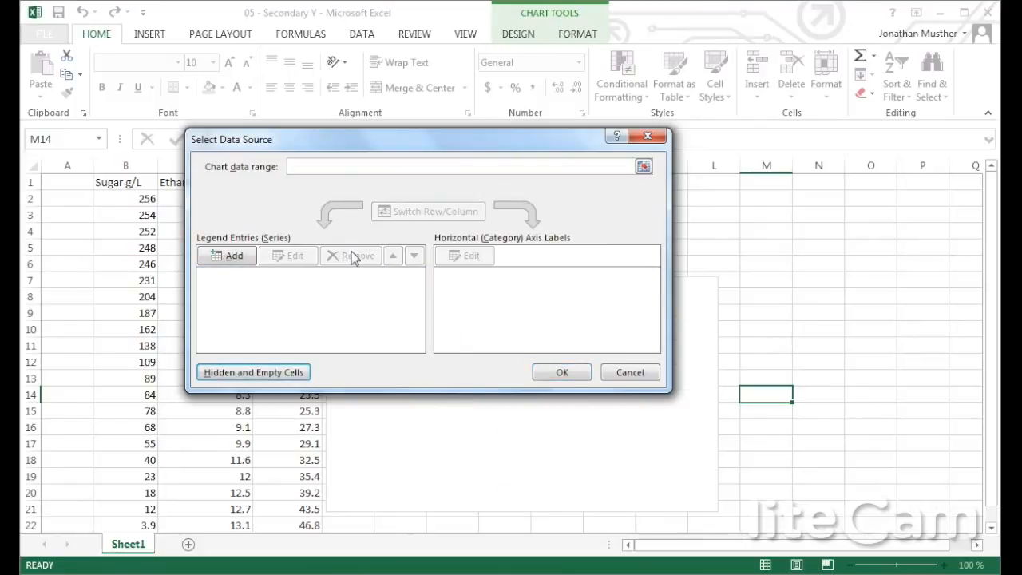
- Add a series named Sugar with X values D2:D23 and Y values B2:B23 to the chart
left_click(240, 257)
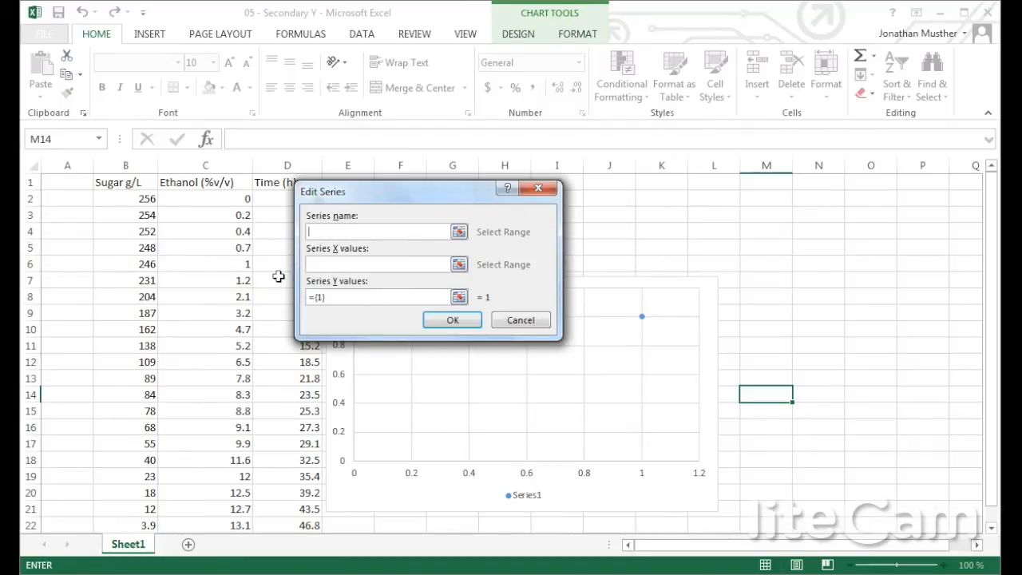
type("Sugar")
left_click(329, 264)
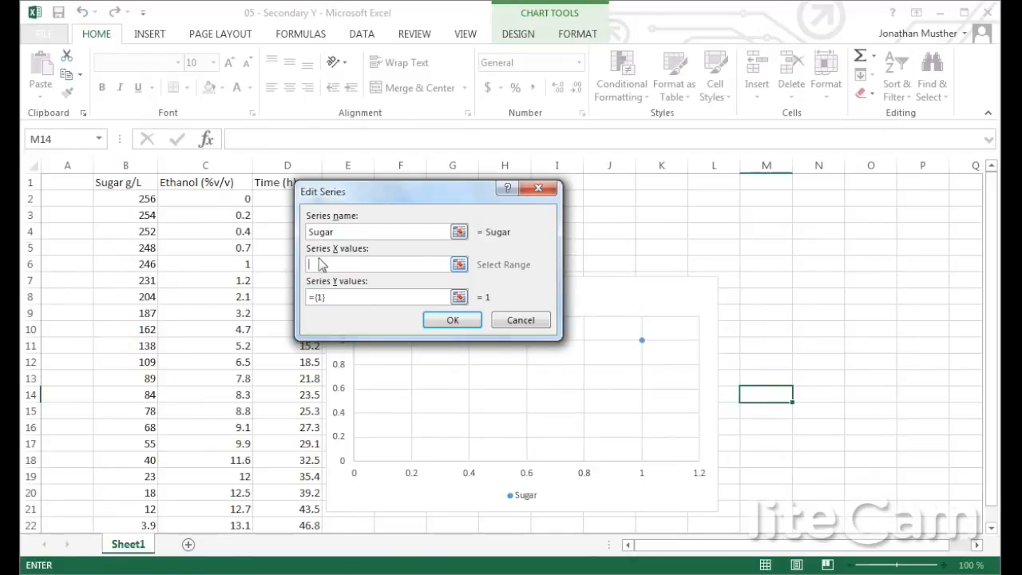
left_click_drag(274, 207, 289, 493)
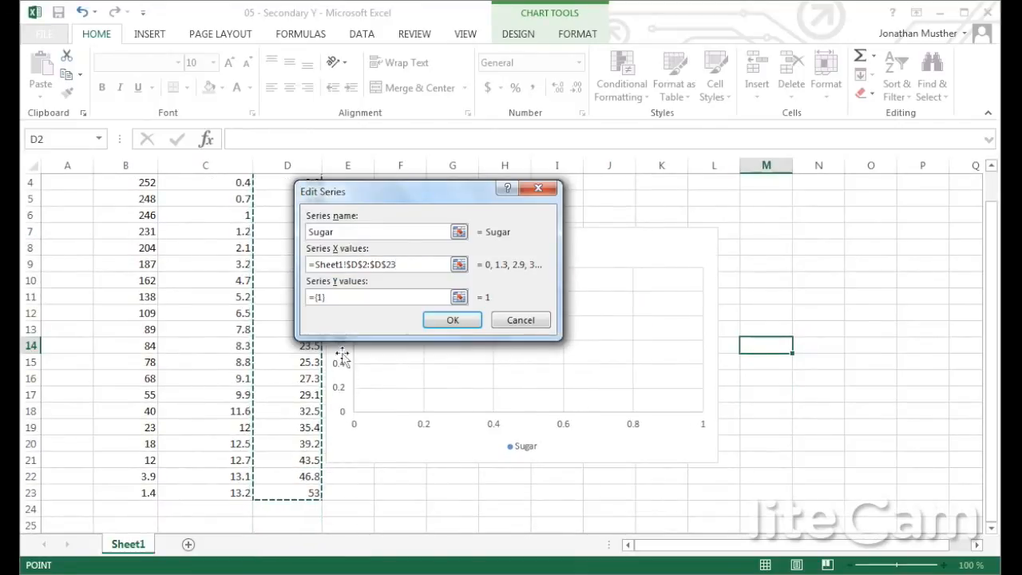
left_click_drag(340, 298, 309, 300)
key("Delete")
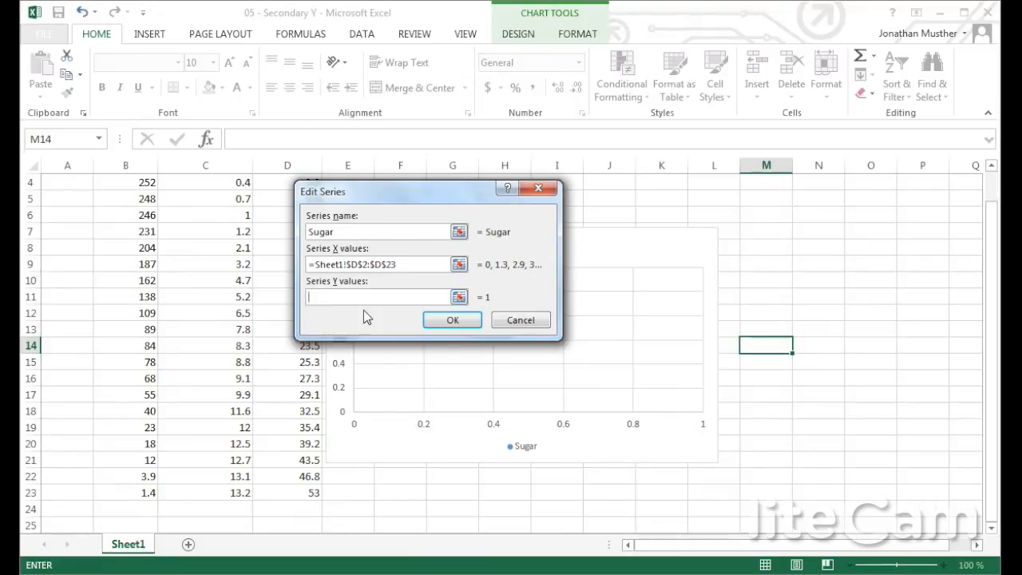
scroll(199, 250, "up", 1)
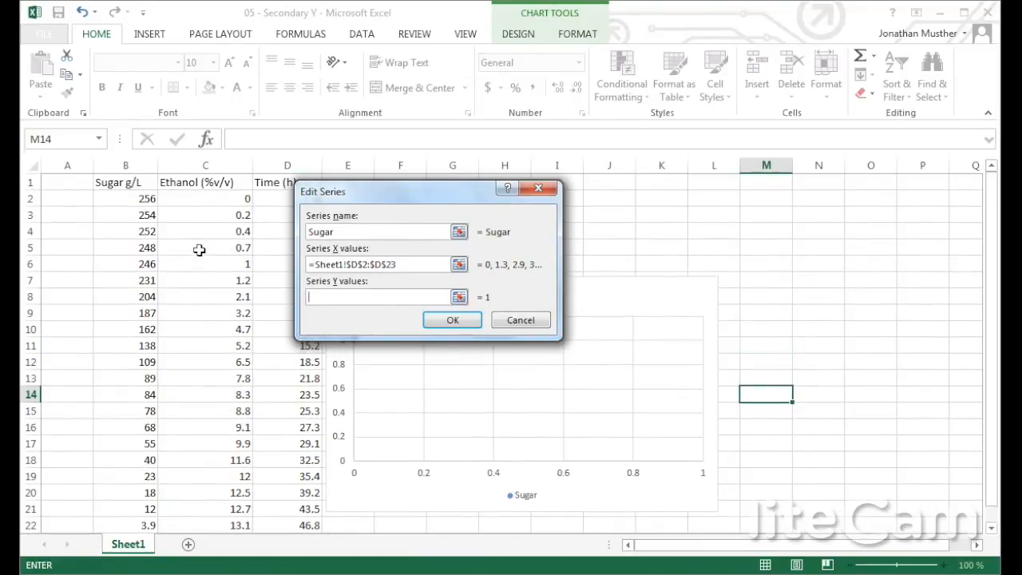
left_click_drag(146, 198, 137, 509)
left_click(448, 321)
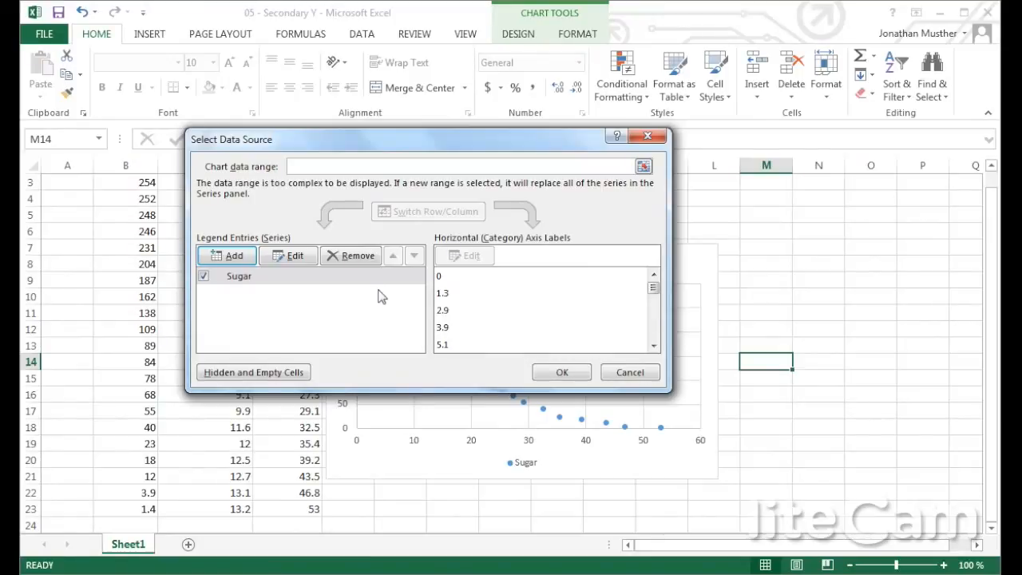
- Add a series named Ethanol with X values D2:D23 and Y values C2:C23, and apply the data source changes
left_click(240, 259)
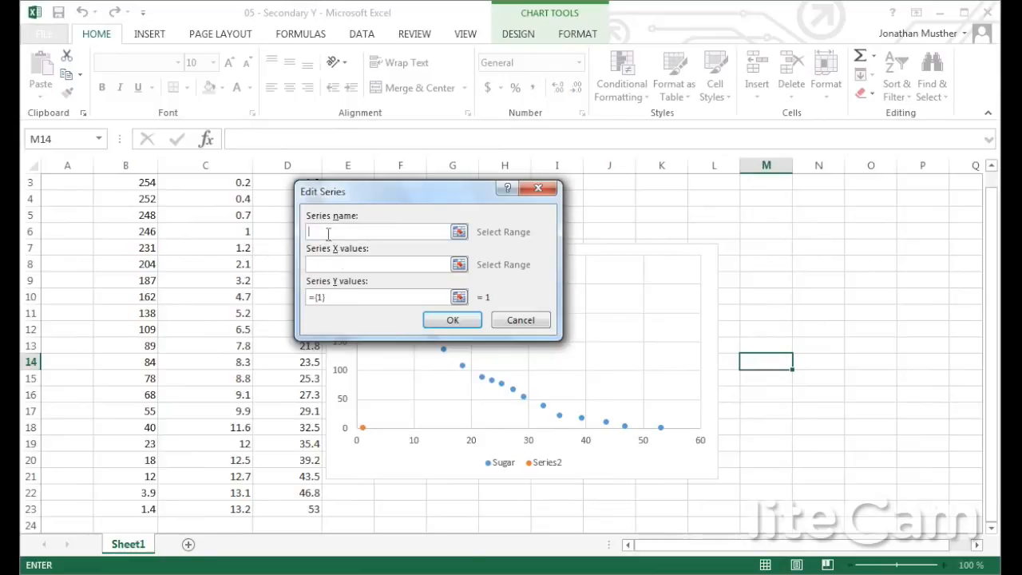
type("Ethanol")
left_click(340, 265)
scroll(205, 240, "up", 1)
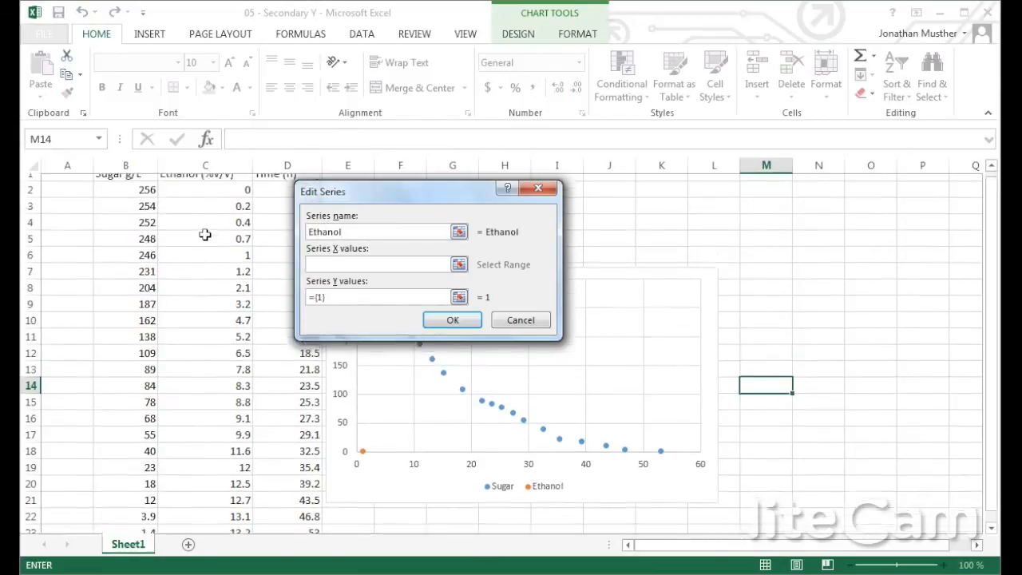
left_click_drag(267, 199, 311, 513)
left_click(321, 297)
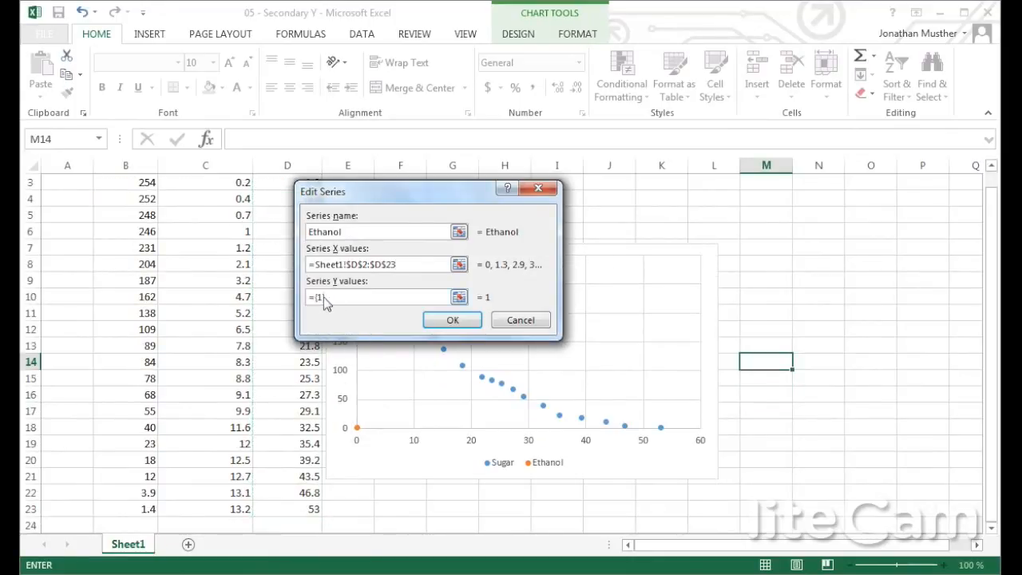
left_click_drag(321, 297, 308, 297)
key("BackSpace")
scroll(304, 296, "up", 1)
left_click_drag(199, 199, 210, 514)
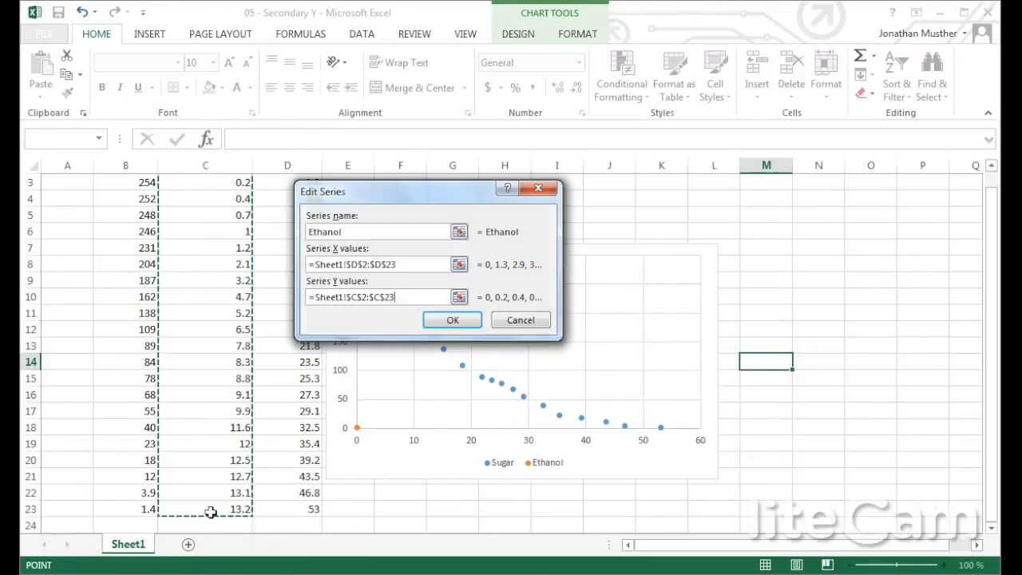
left_click(452, 321)
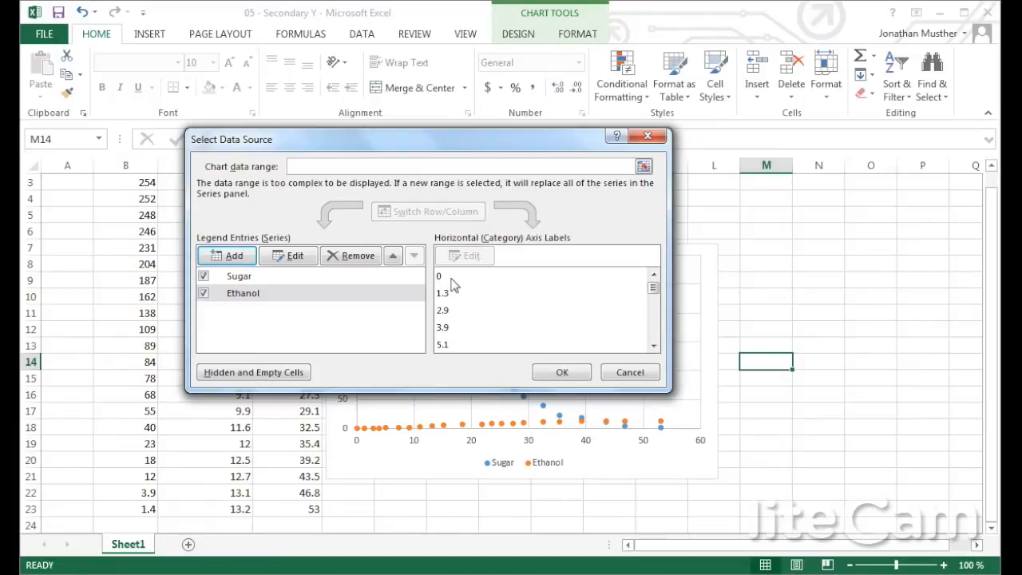
left_click(564, 373)
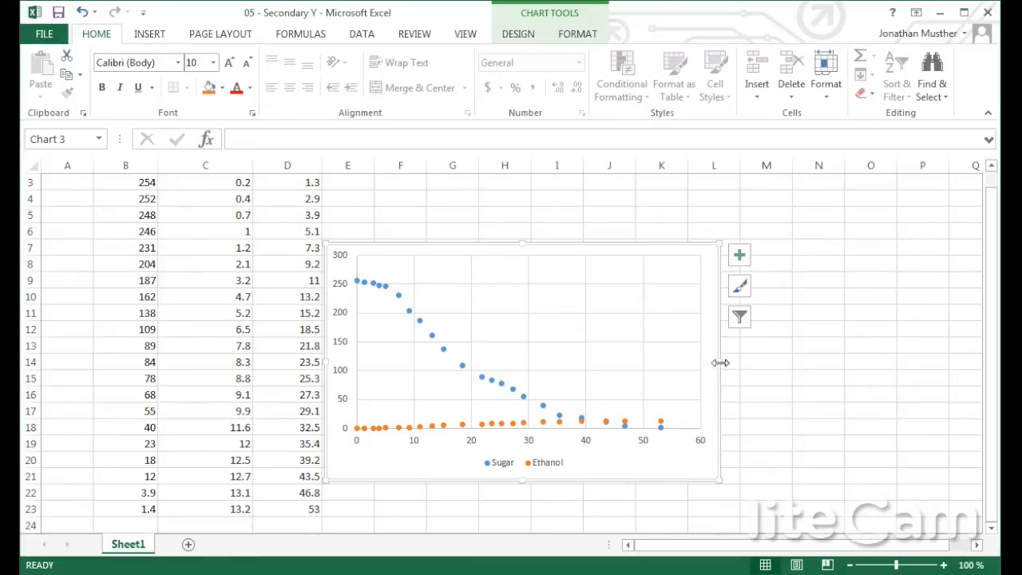
- Examine the Temp (deg C) and Density headings above the replicates in the 06 - Water data workbook
mouse_move(664, 426)
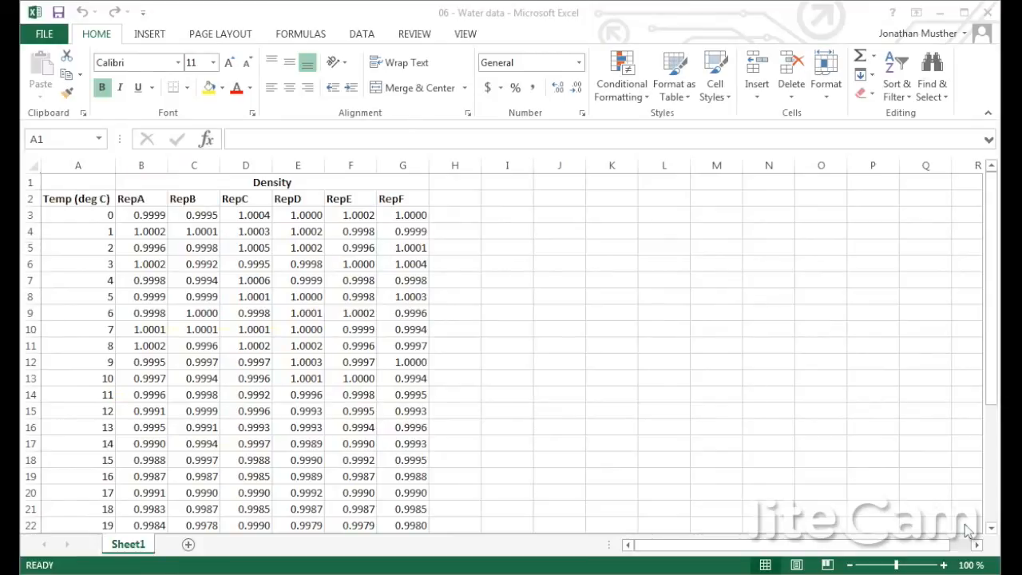
left_click(94, 198)
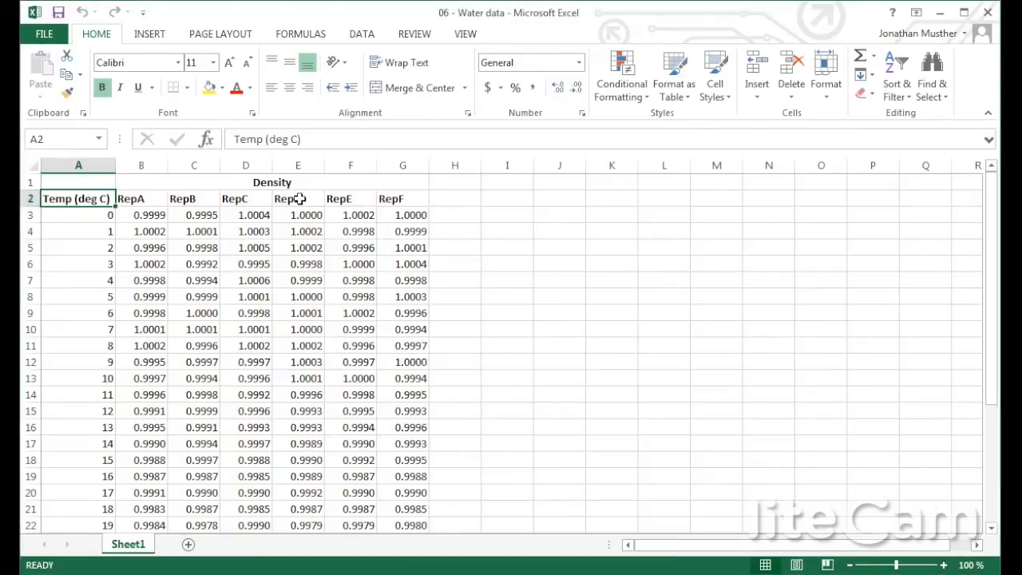
left_click(279, 183)
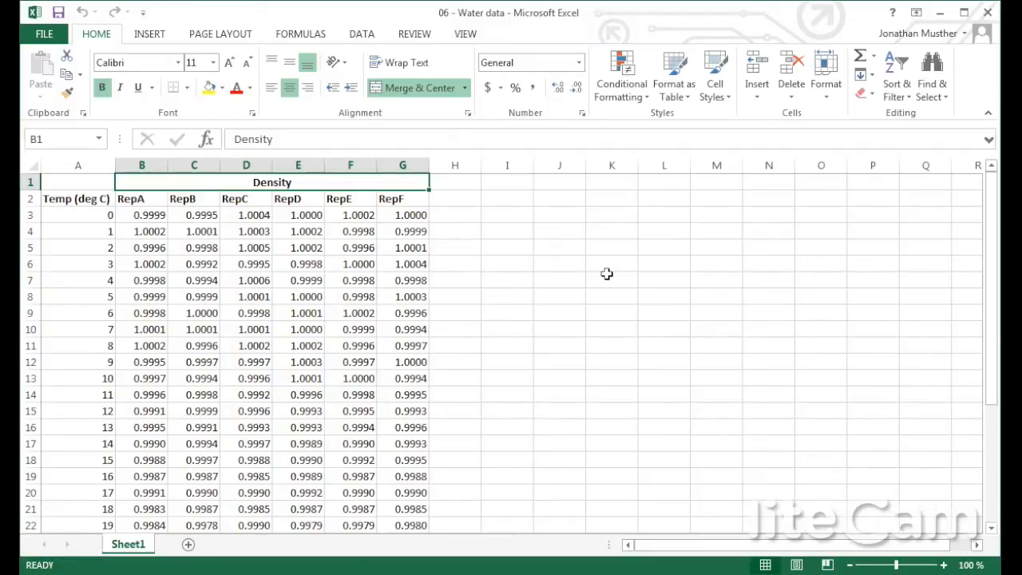
- Look through the most recently used functions available for insertion, and leave without inserting one
left_click(325, 41)
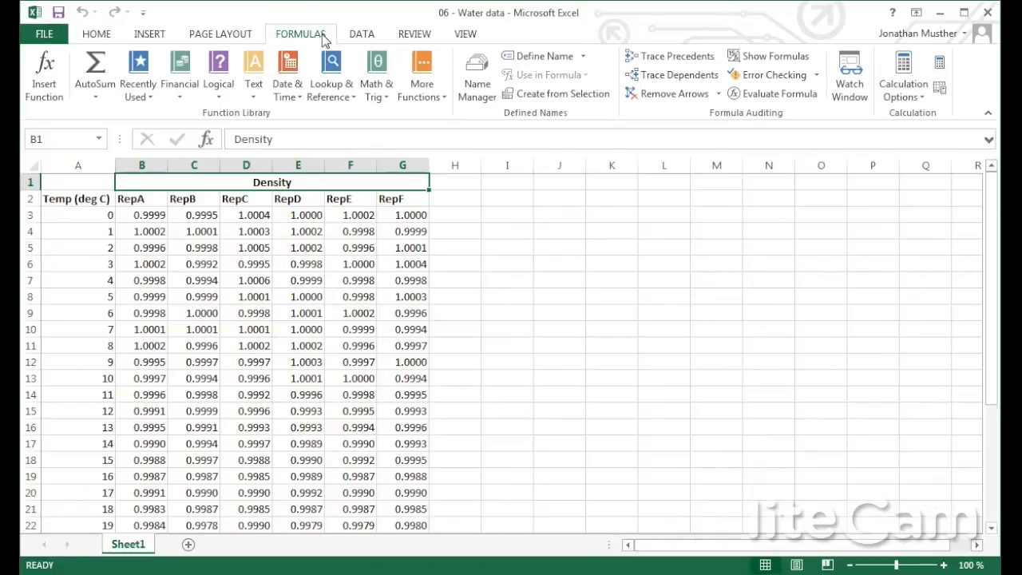
left_click(51, 88)
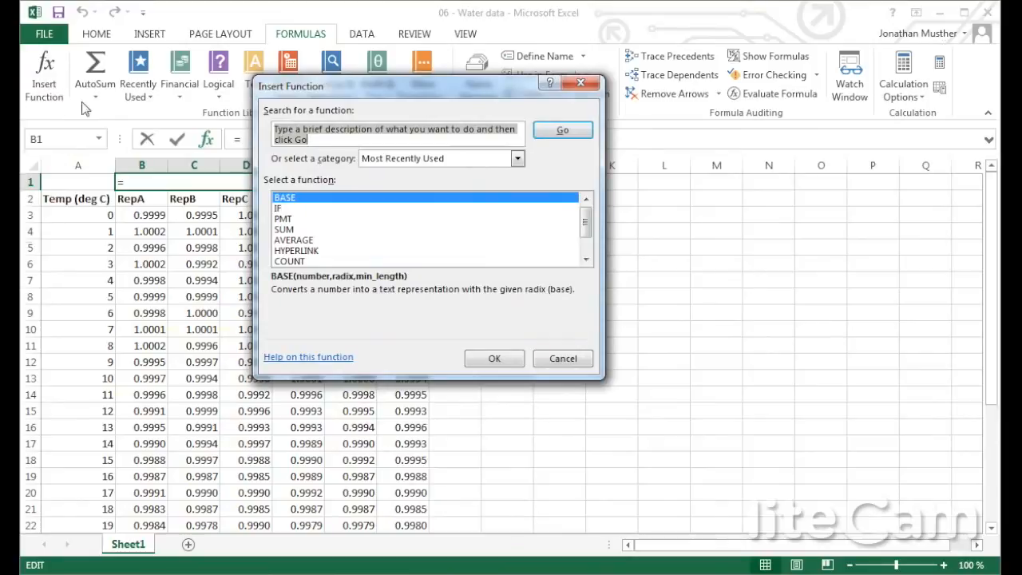
scroll(313, 245, "down", 1)
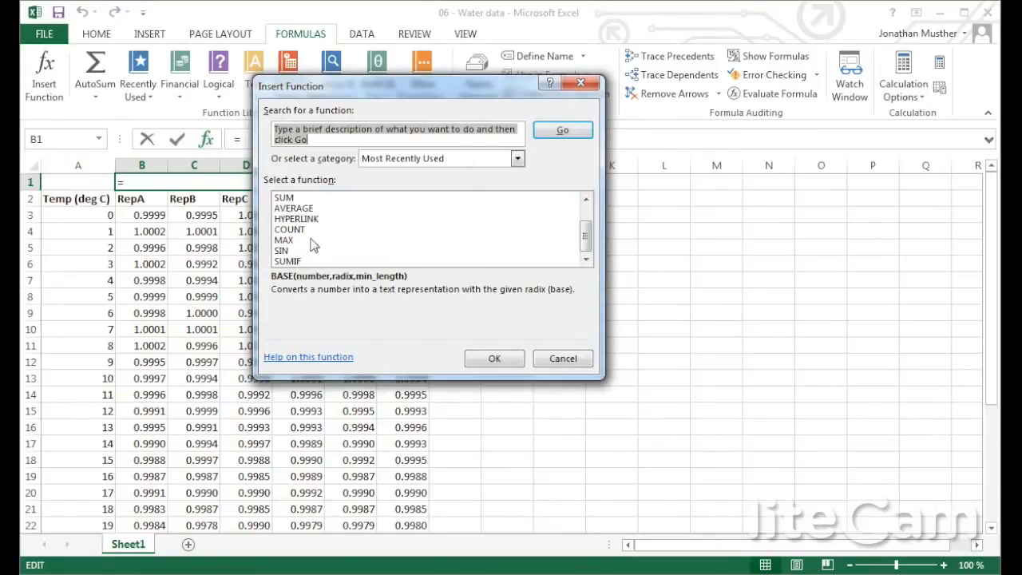
scroll(313, 245, "up", 1)
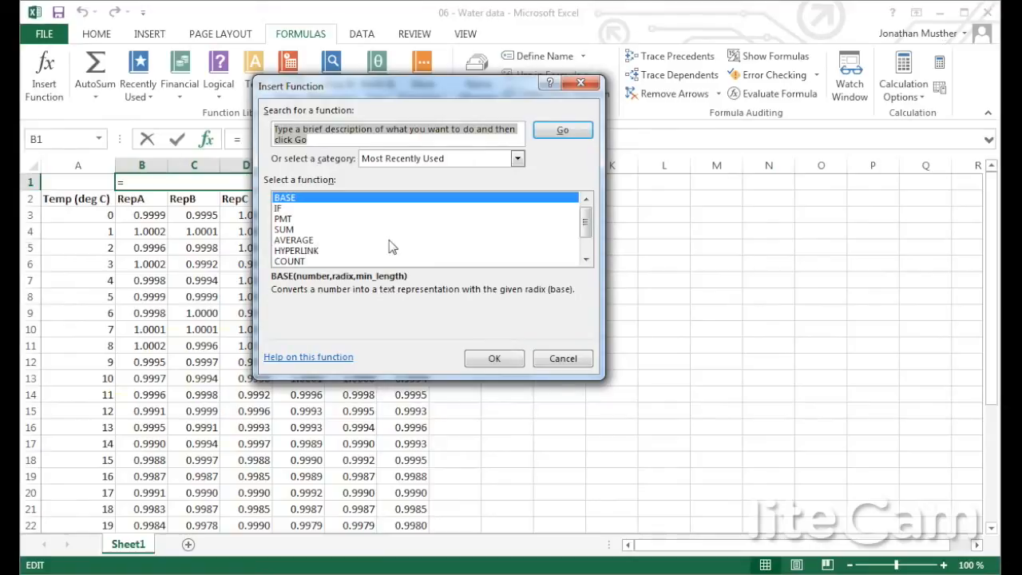
left_click(560, 357)
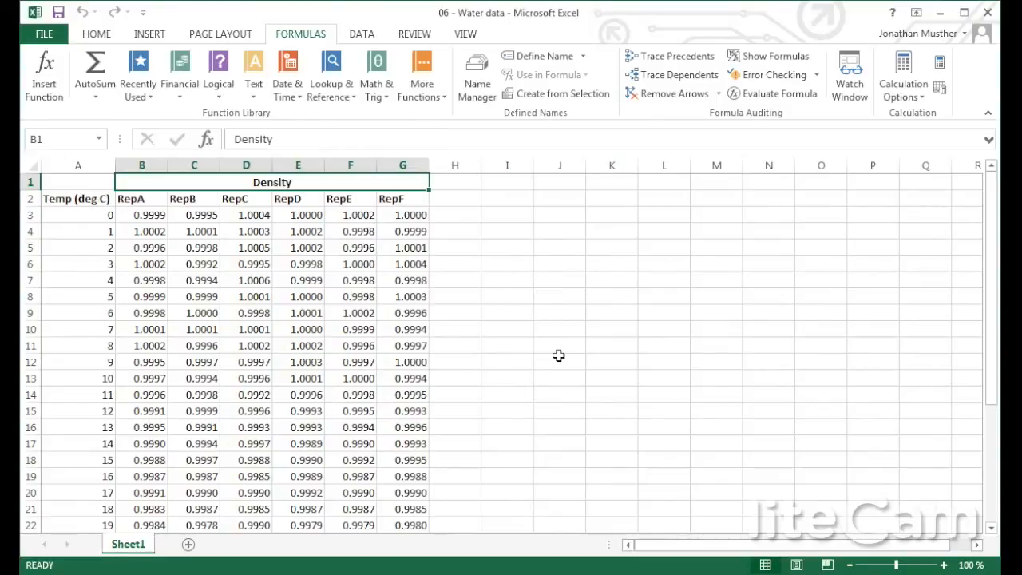
- Search Excel Help for "confidence interval"
left_click(893, 13)
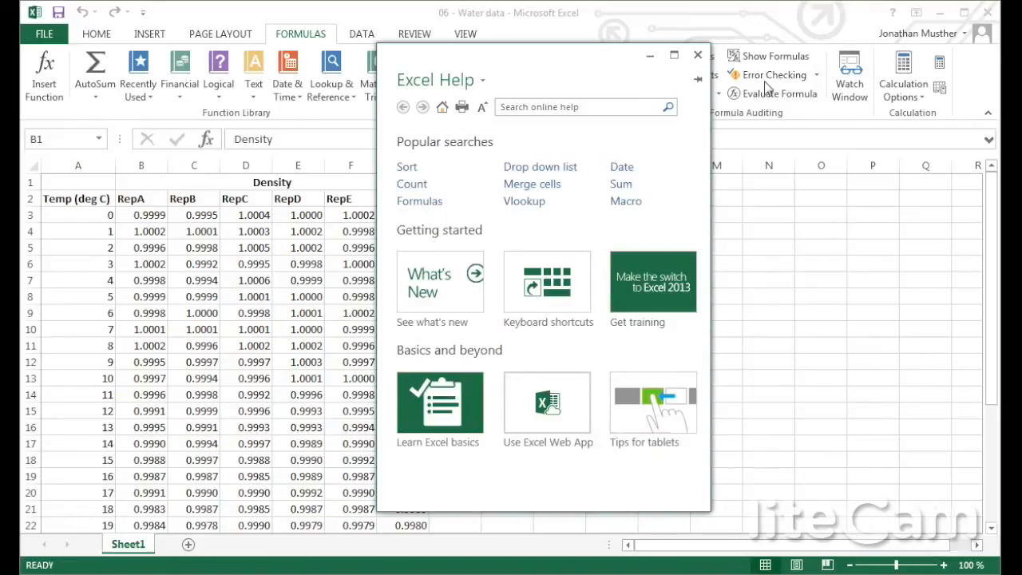
left_click(597, 104)
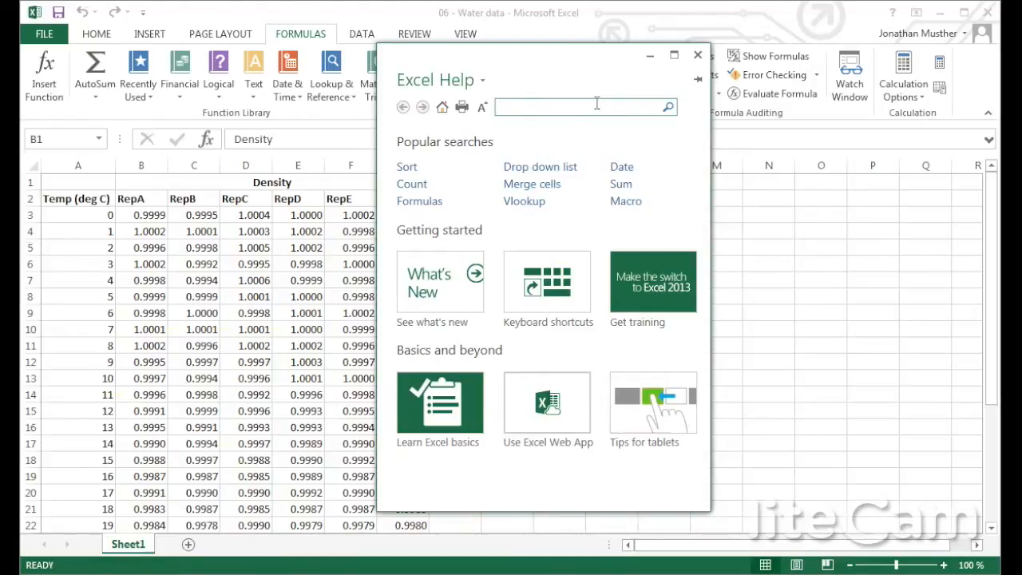
type("confidence interval")
key("Return")
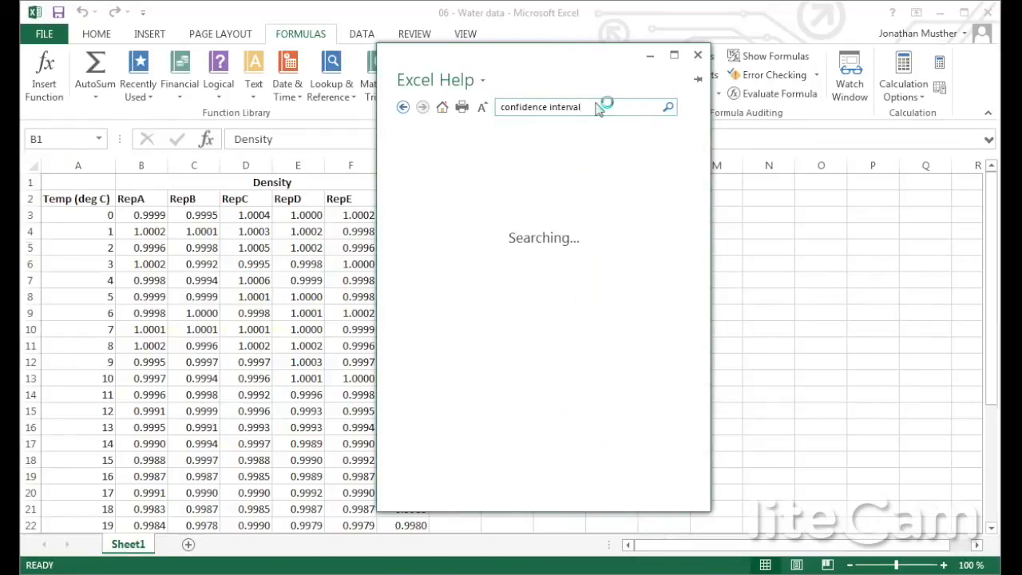